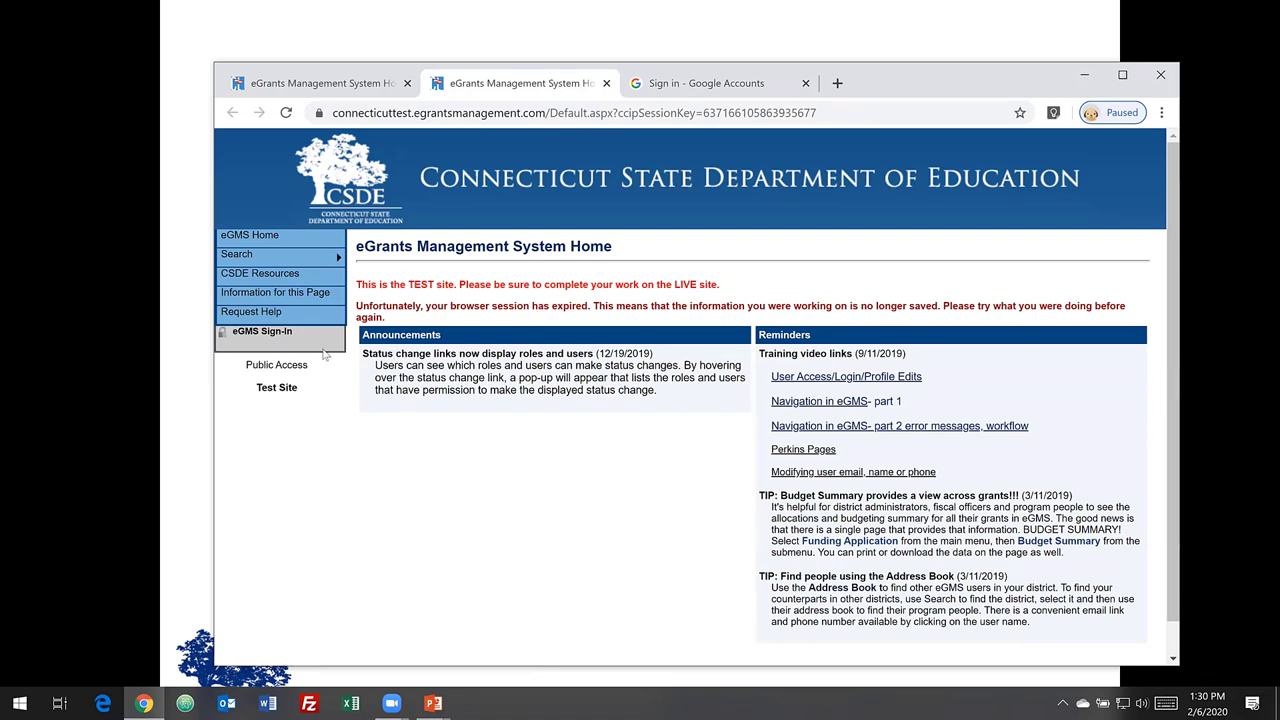
- Sign in to the eGMS test site with the account email address and password
left_click(281, 340)
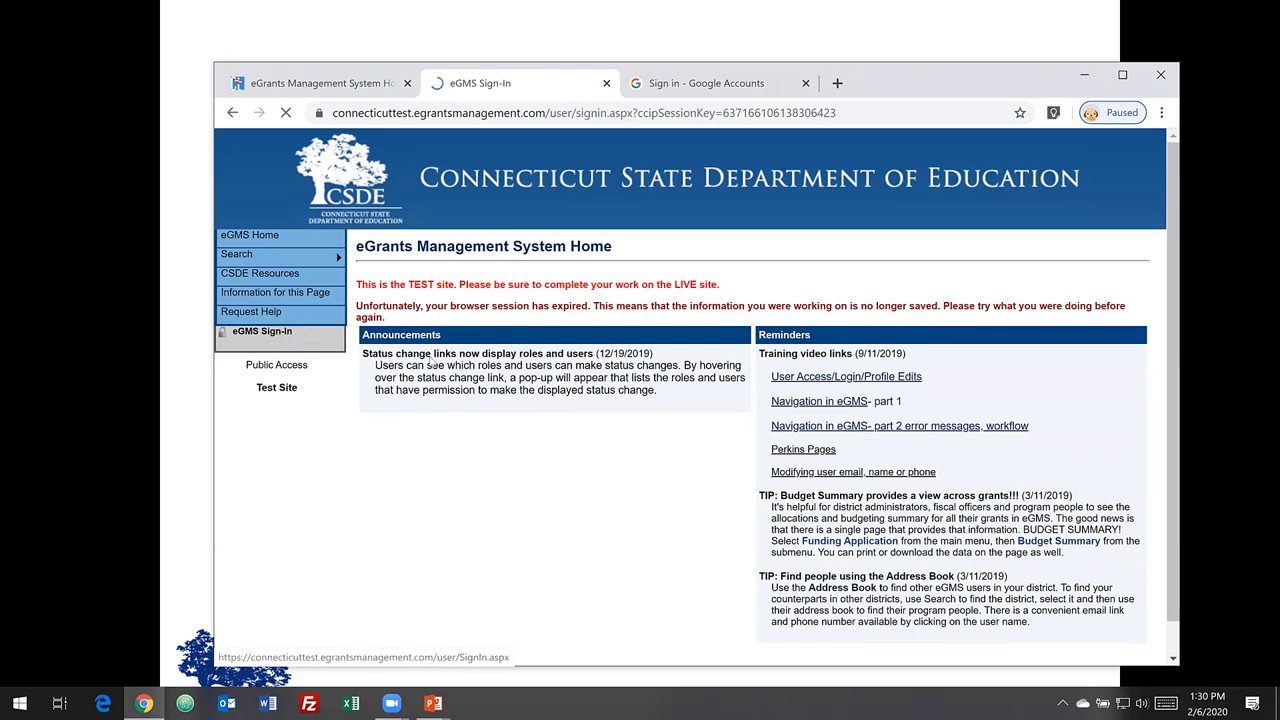
left_click(502, 334)
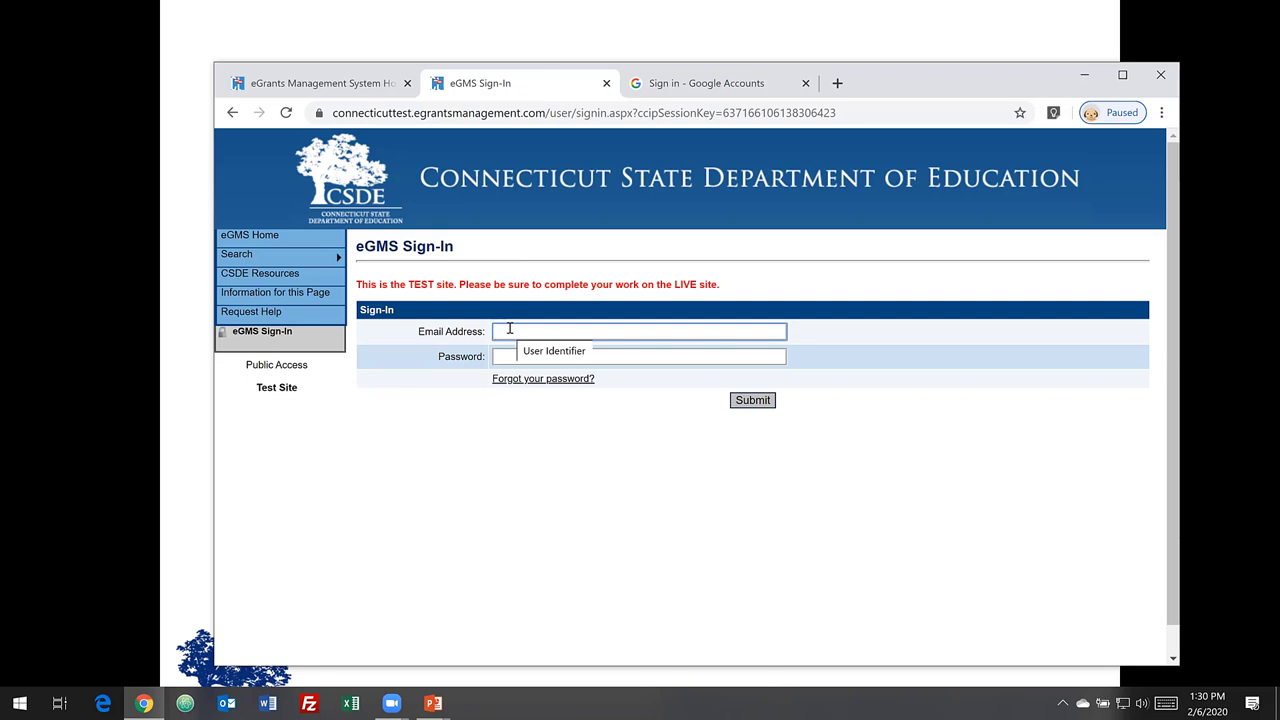
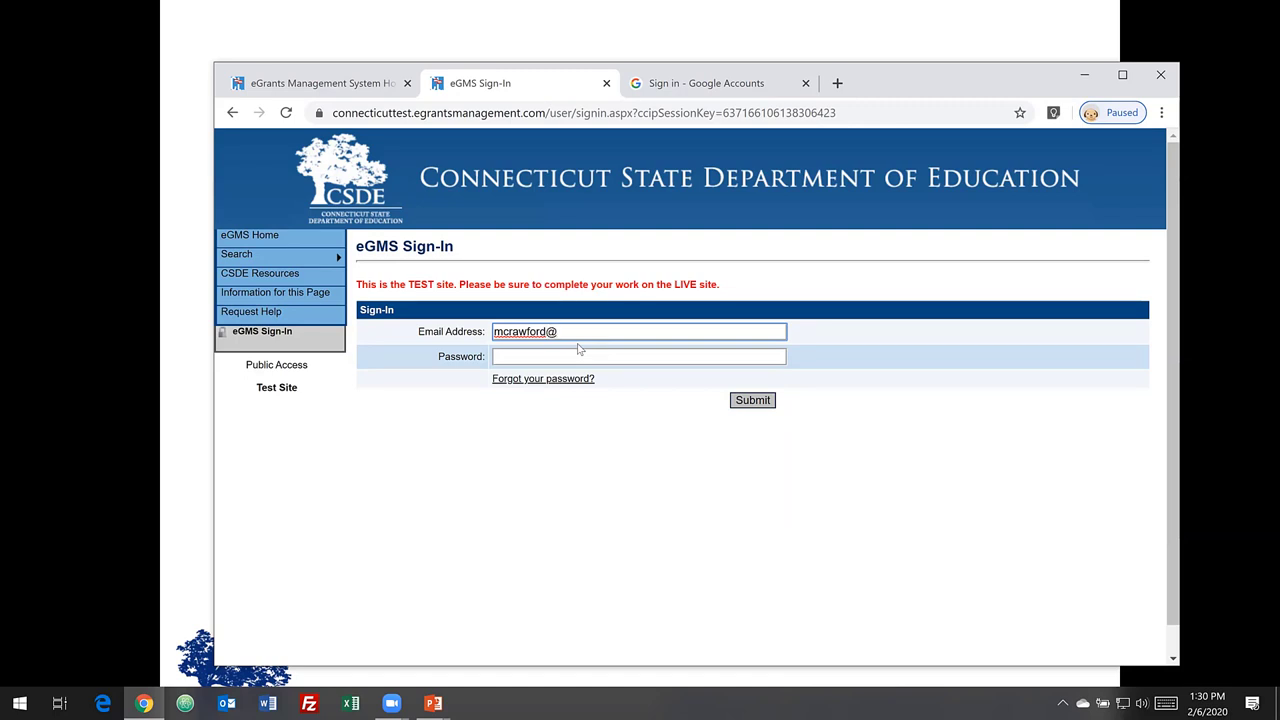
left_click(554, 356)
type("•")
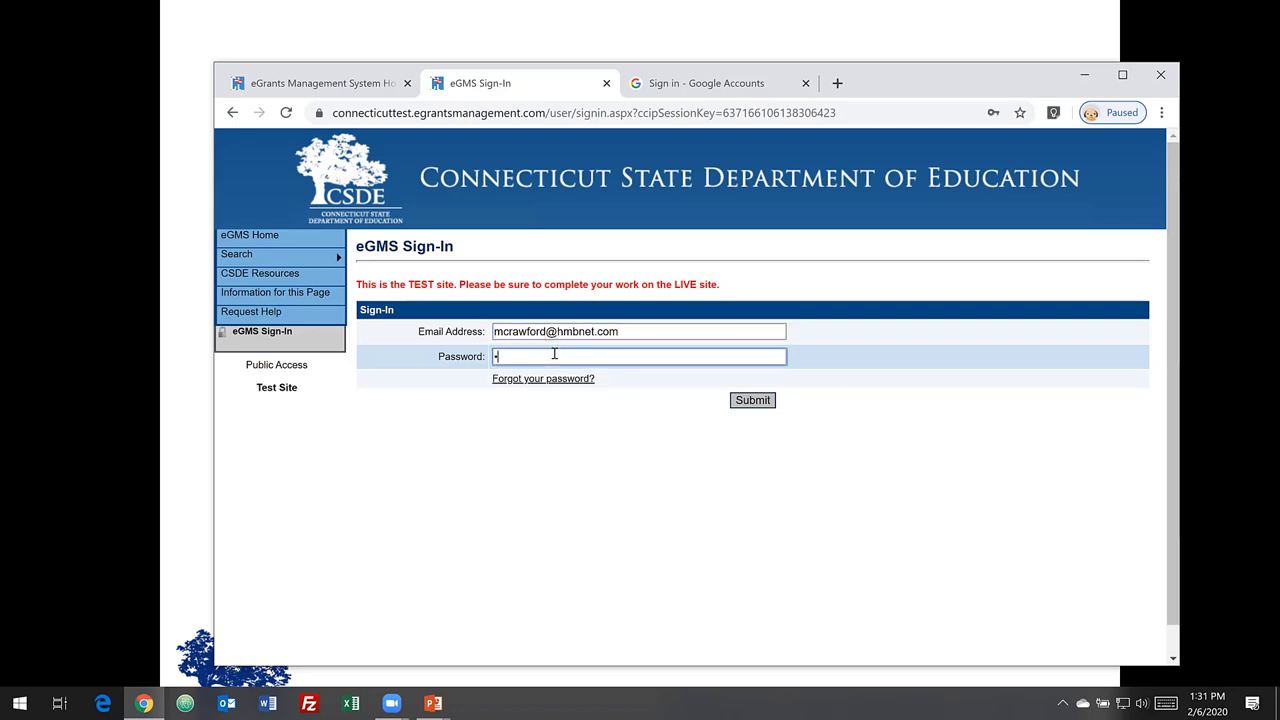
type("•••")
left_click(750, 401)
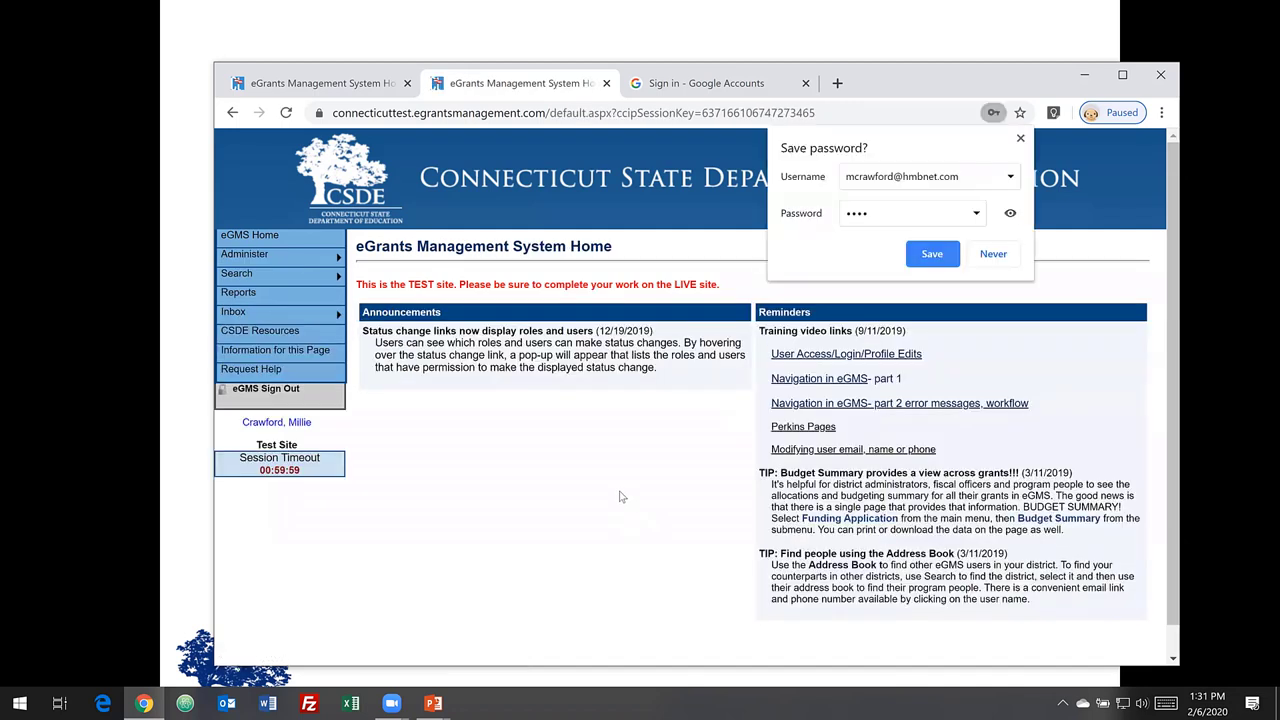
- Decline saving the browser password and start a funding application search for organization 'avon'
left_click(991, 262)
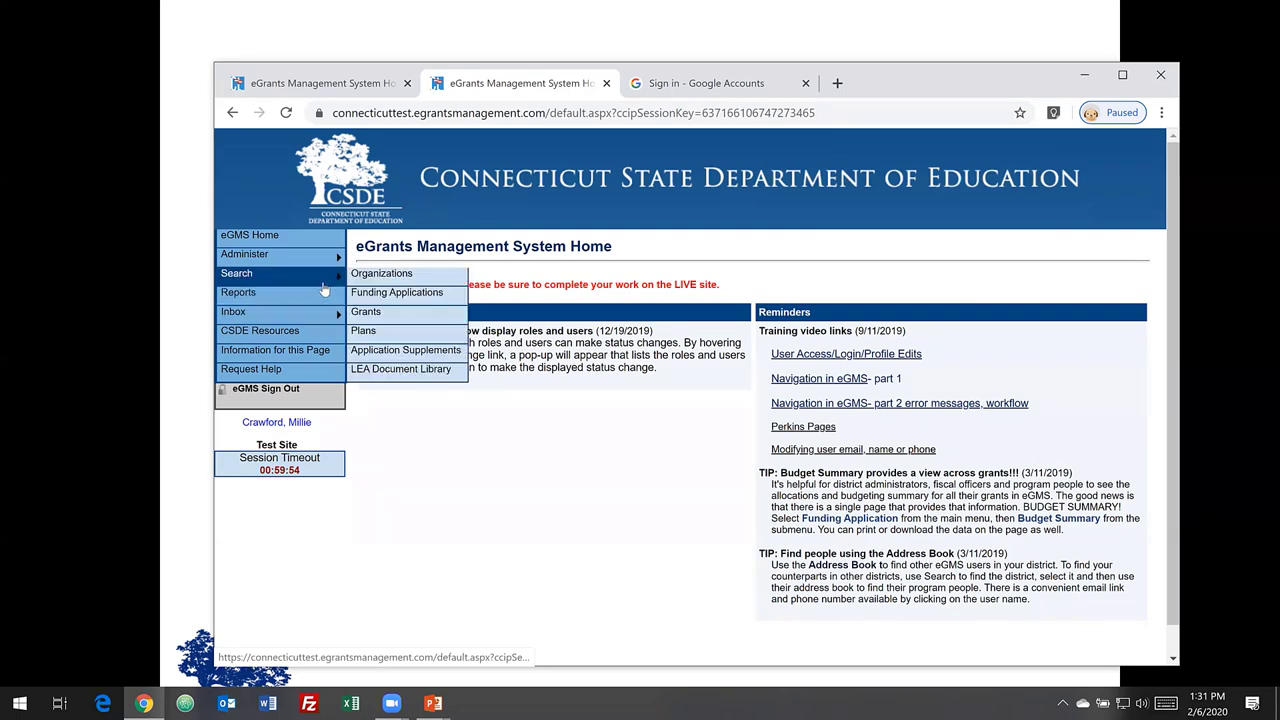
mouse_move(322, 282)
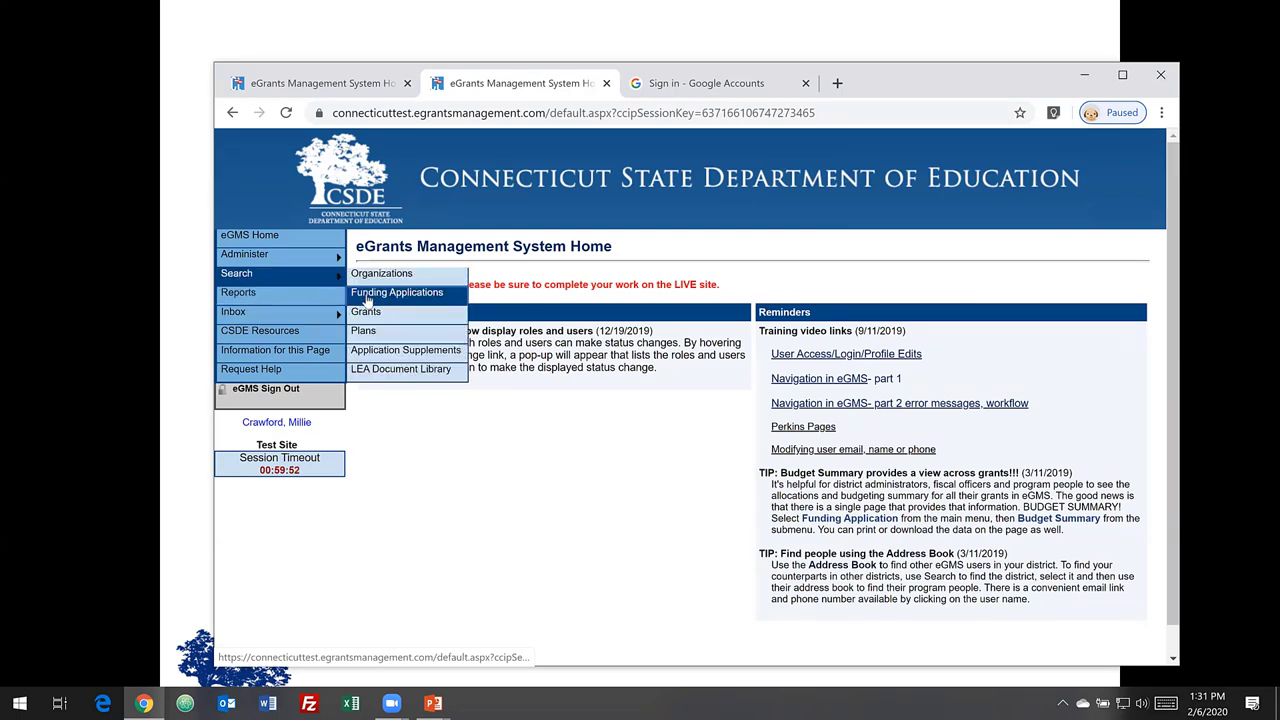
left_click(367, 298)
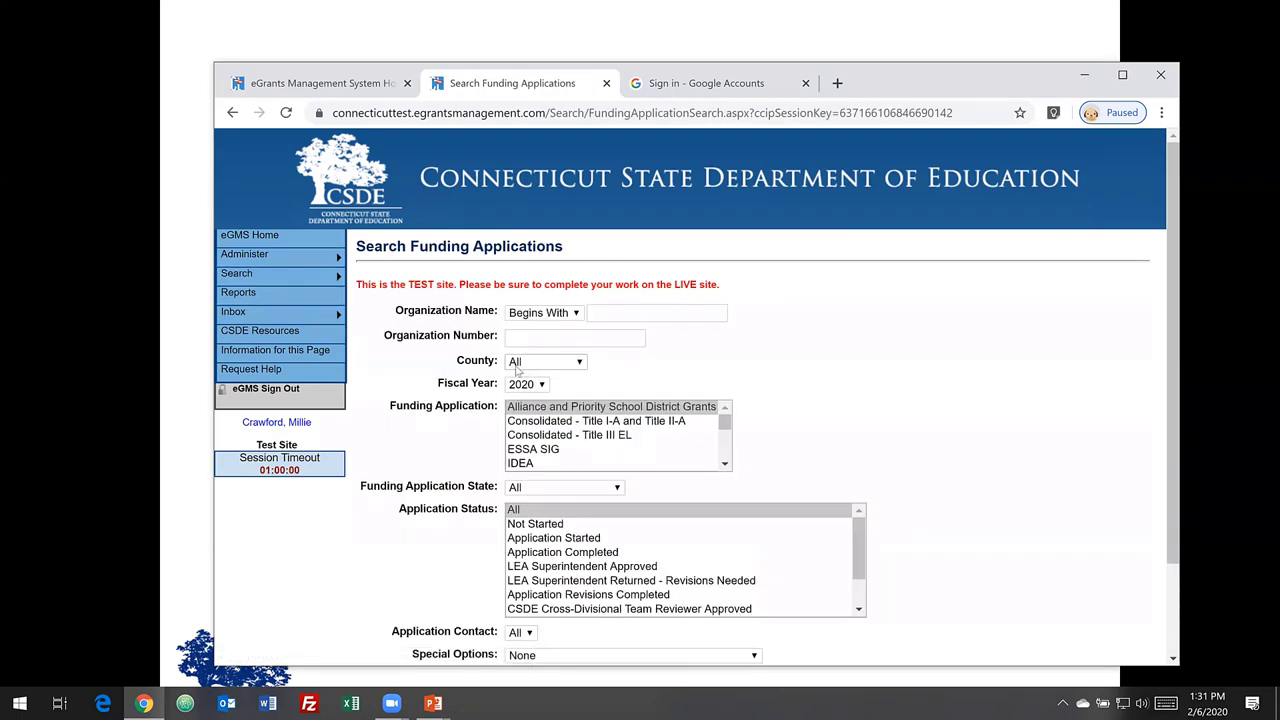
left_click(633, 320)
type("avon")
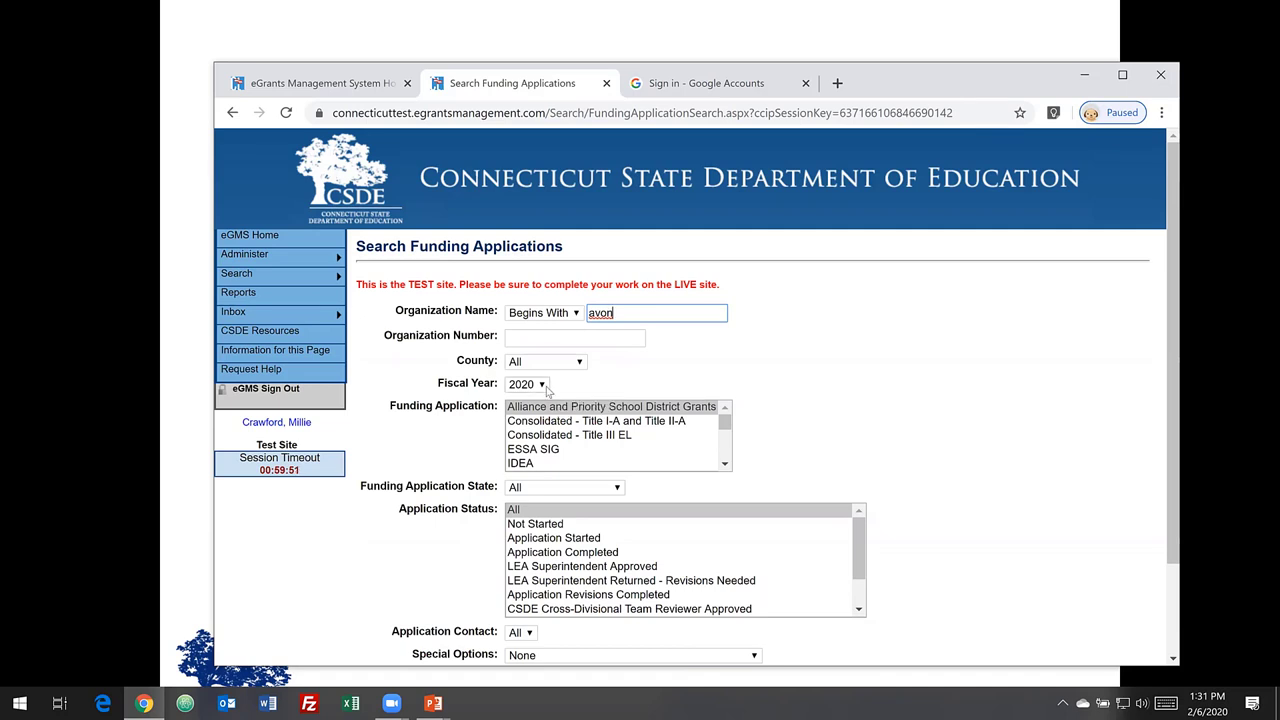
- Limit the search to fiscal year 2021 IDEA applications and open Avon School District's result
left_click(546, 388)
left_click(536, 398)
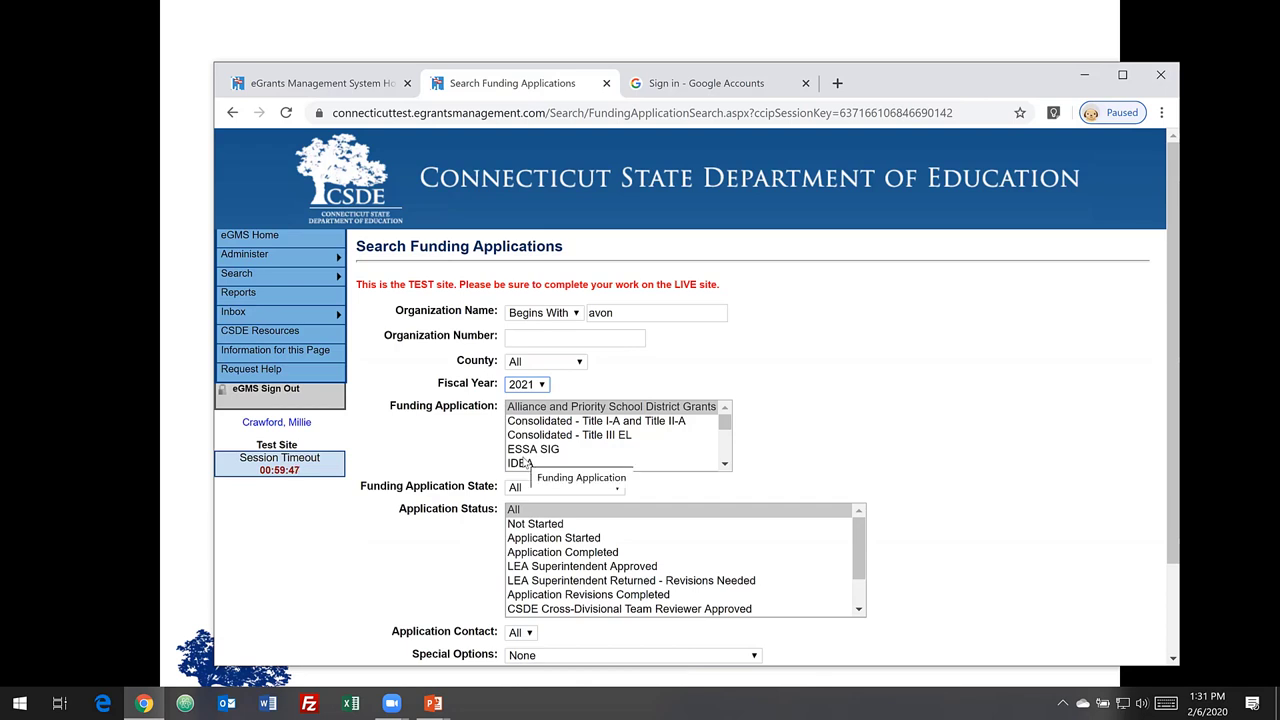
left_click(527, 463)
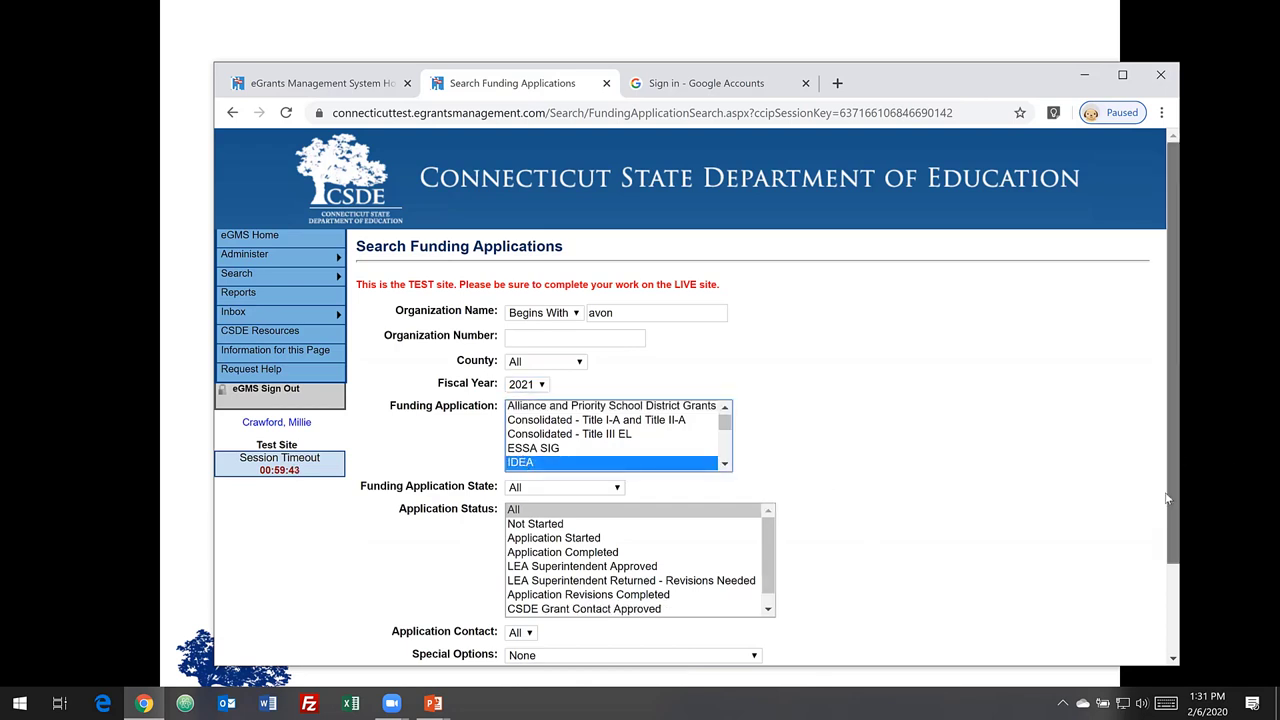
scroll(1176, 458, "down", 2)
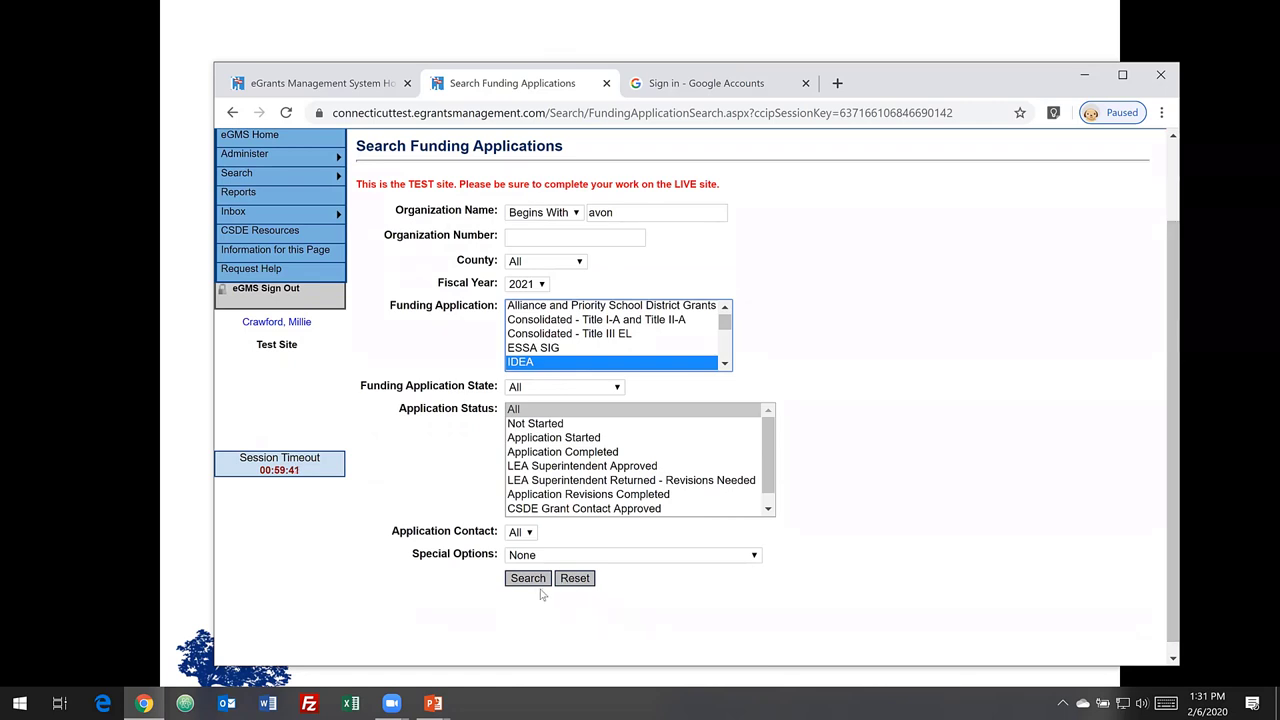
left_click(532, 586)
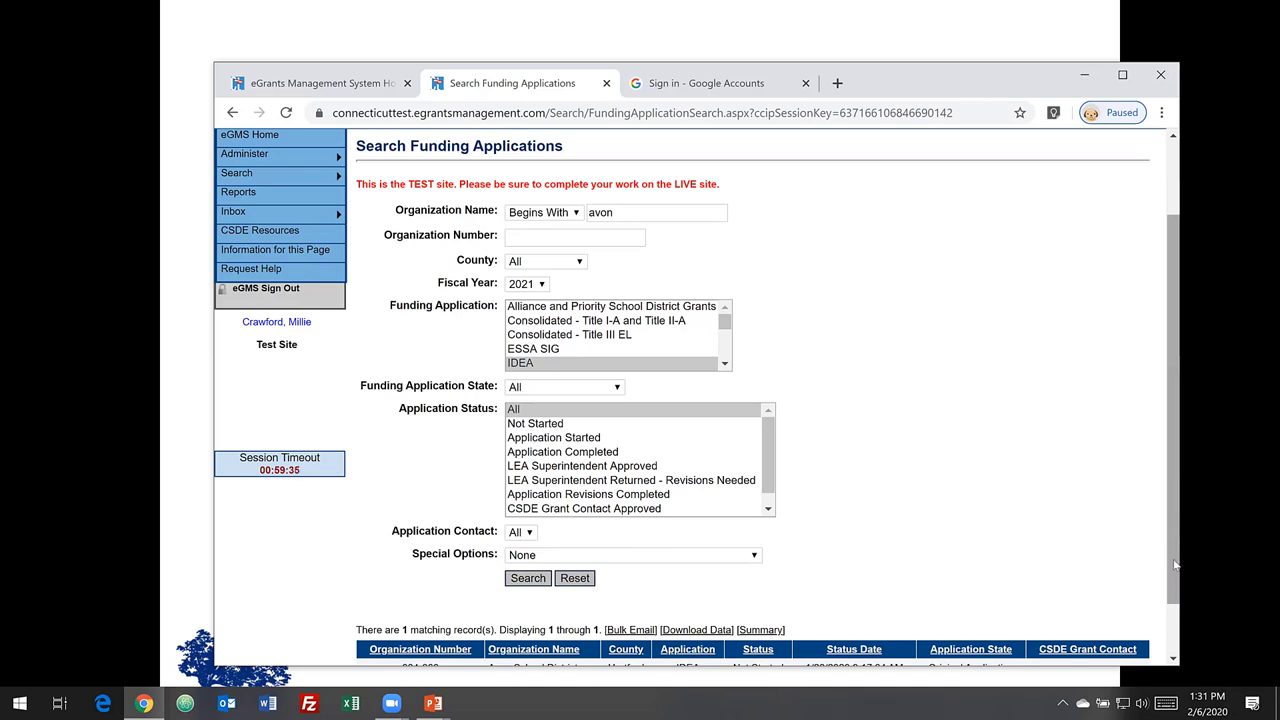
left_click_drag(1177, 562, 1173, 619)
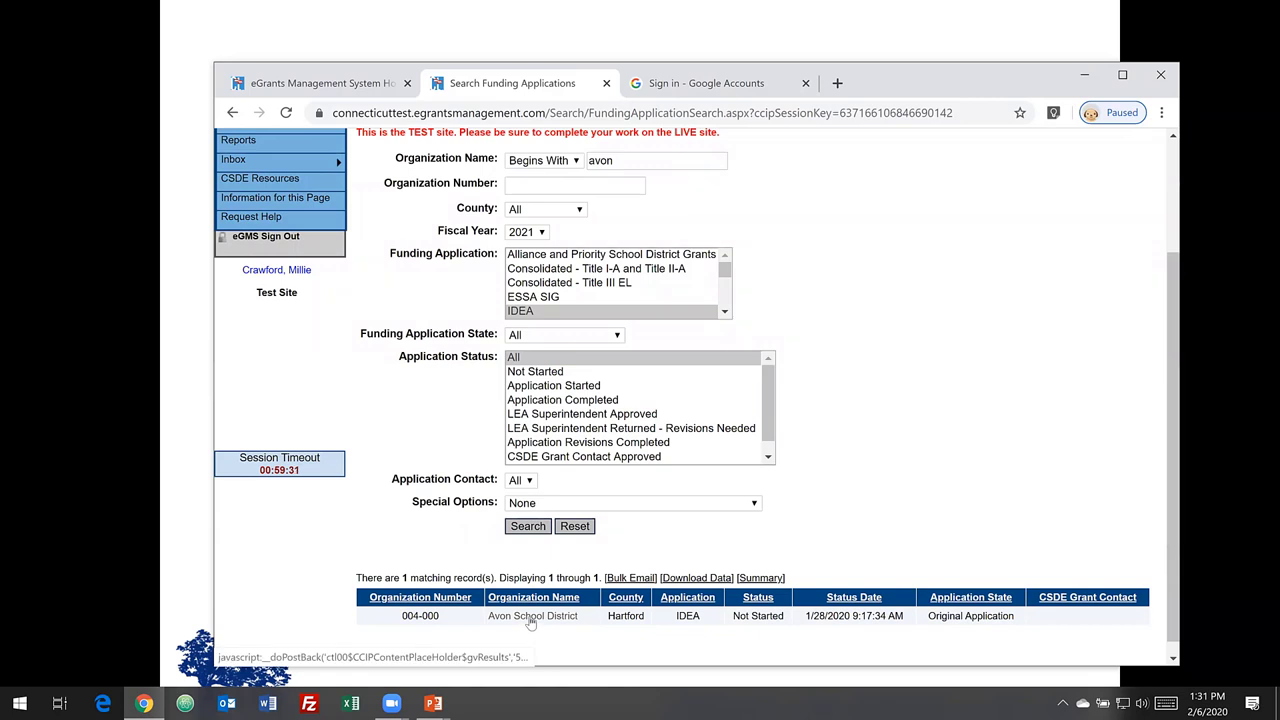
left_click(532, 616)
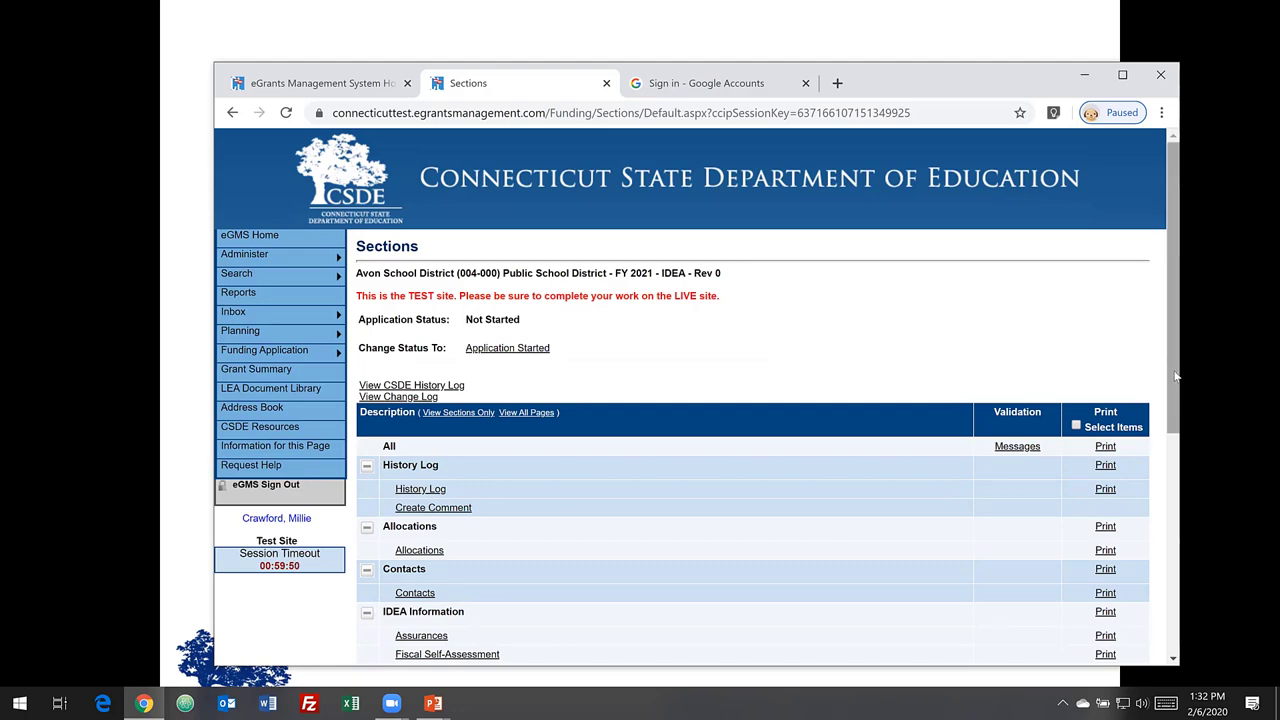
- Scroll Avon's section list from History Log down to the CSDE Application Review Status Checklist
scroll(1178, 430, "down", 2)
scroll(1182, 463, "down", 3)
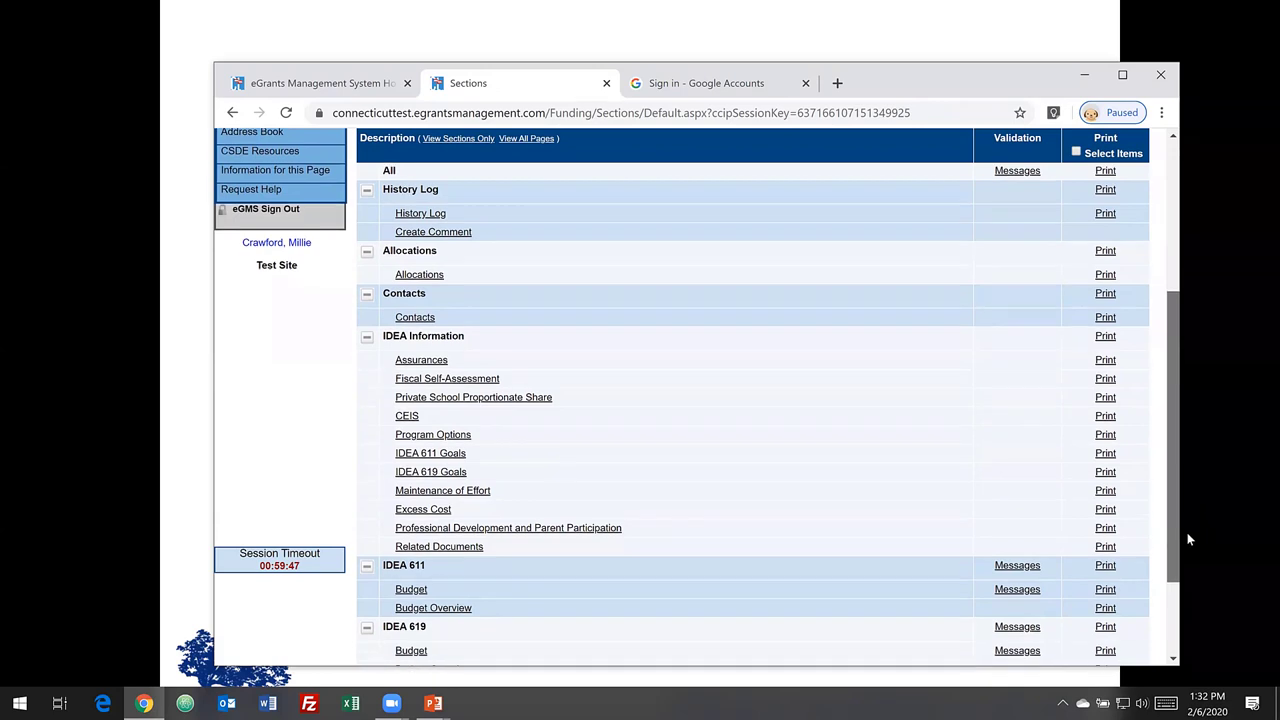
scroll(1187, 530, "down", 1)
scroll(1187, 550, "down", 1)
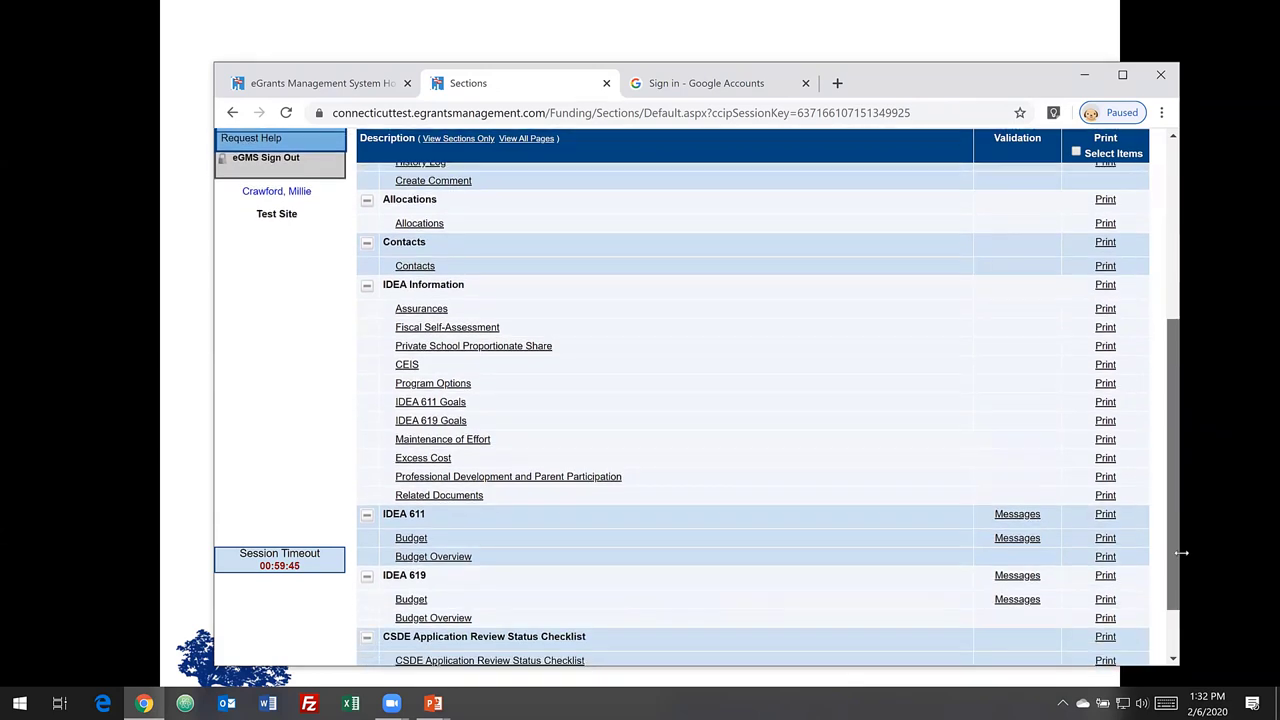
- Read through the IDEA Assurances section, then move on to the Fiscal Self-Assessment page
left_click(443, 300)
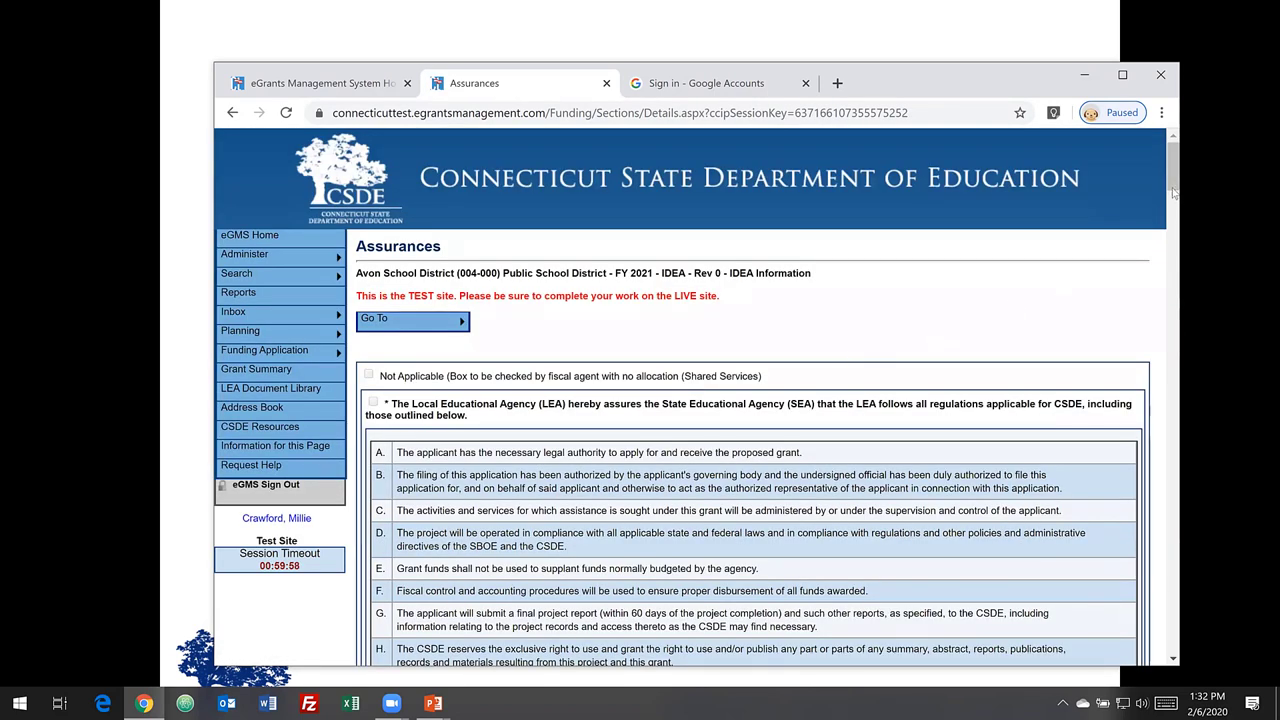
scroll(1181, 250, "down", 1)
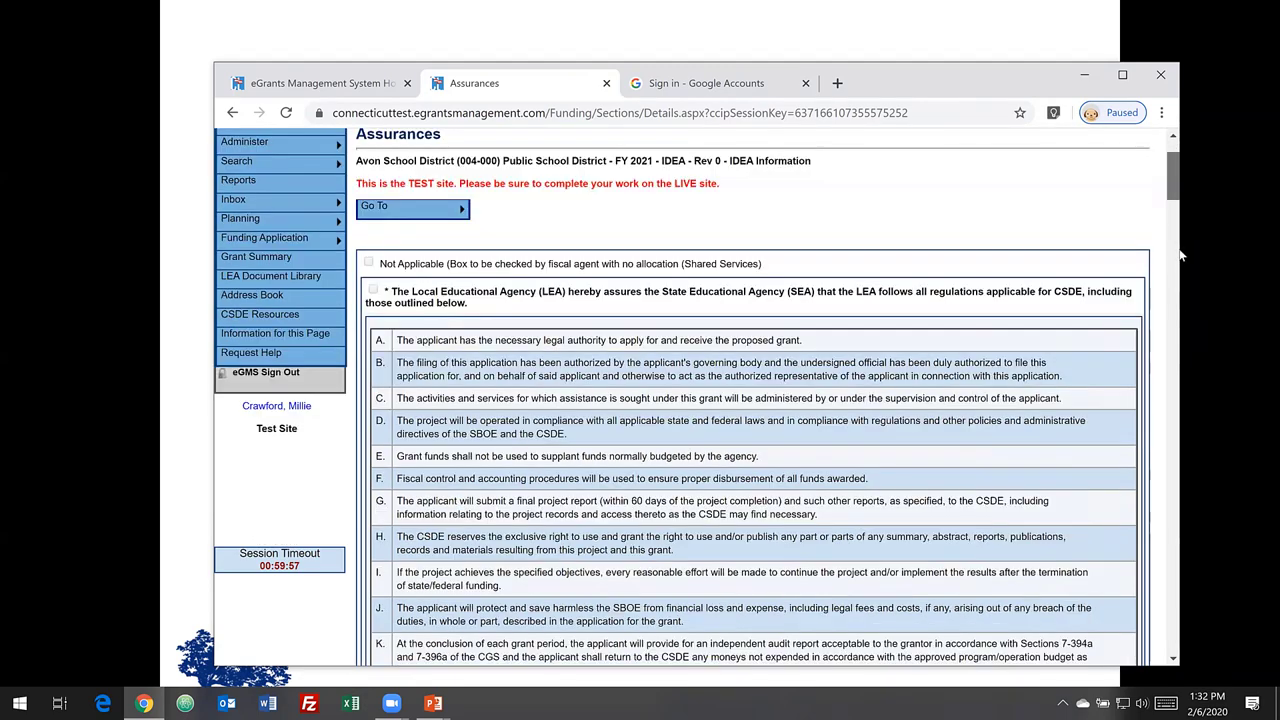
scroll(1180, 258, "down", 10)
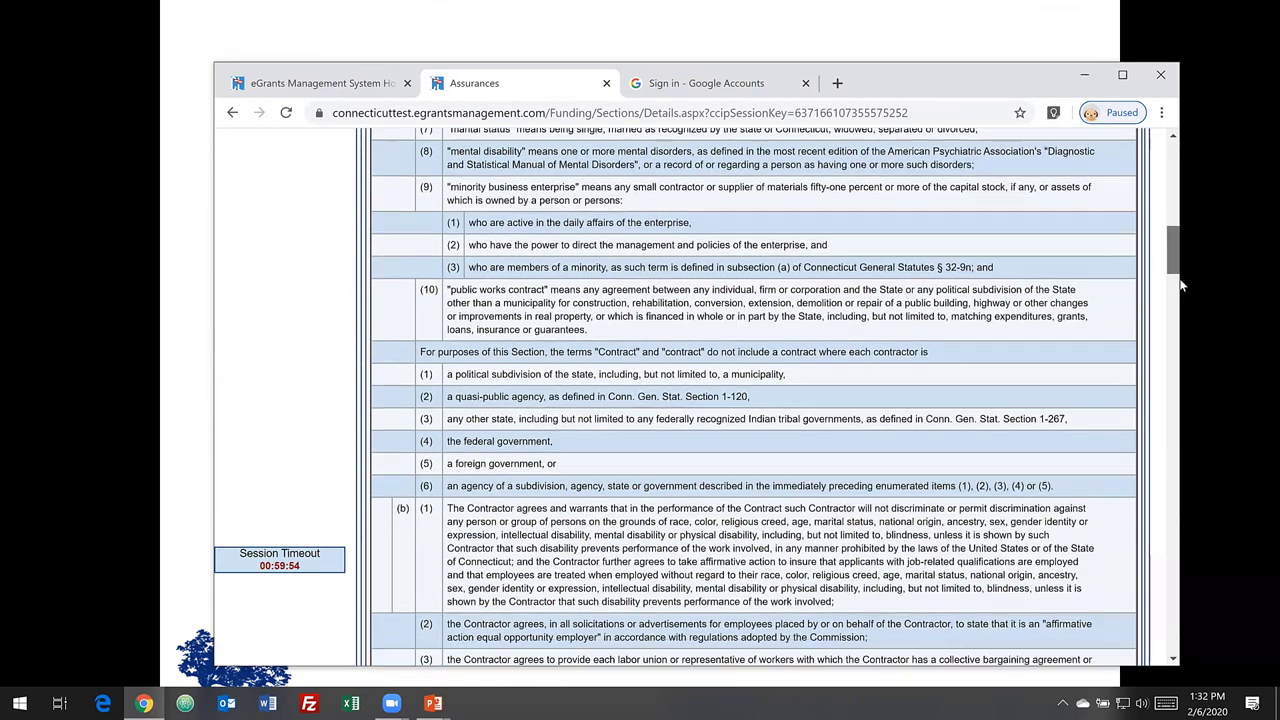
scroll(1180, 305, "down", 3)
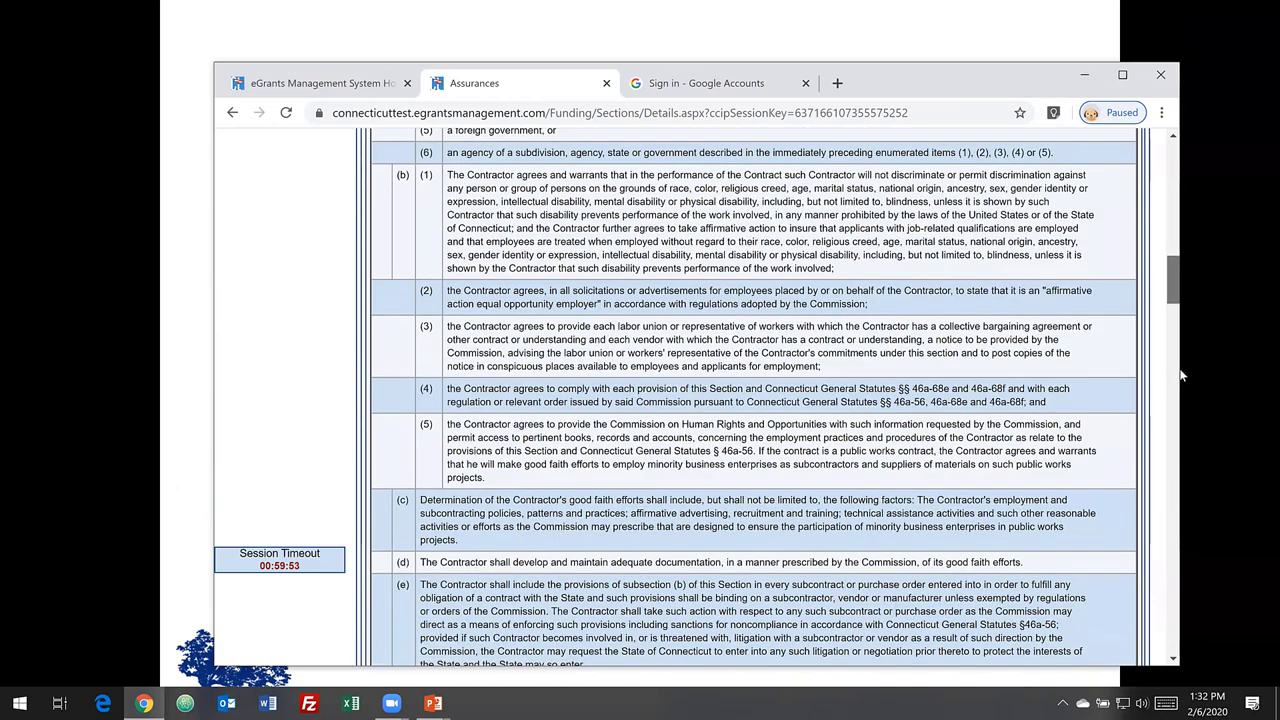
scroll(1180, 375, "down", 15)
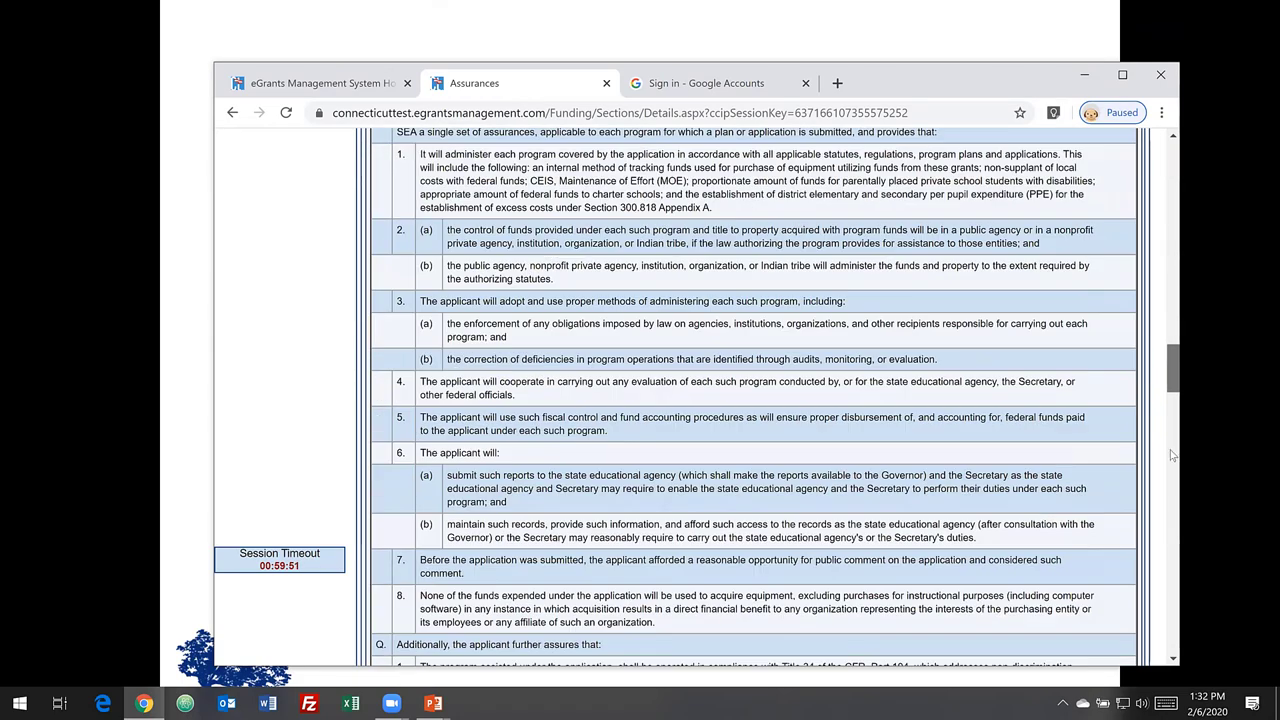
scroll(1173, 481, "down", 10)
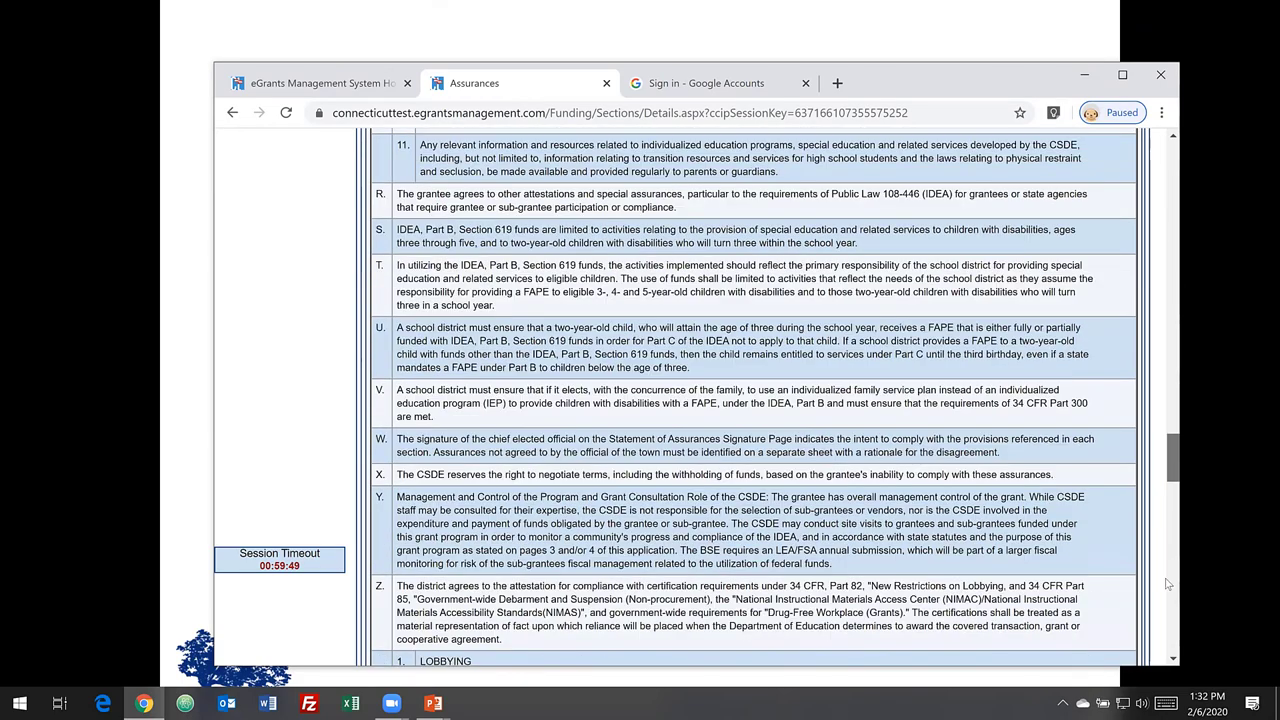
scroll(1168, 645, "down", 15)
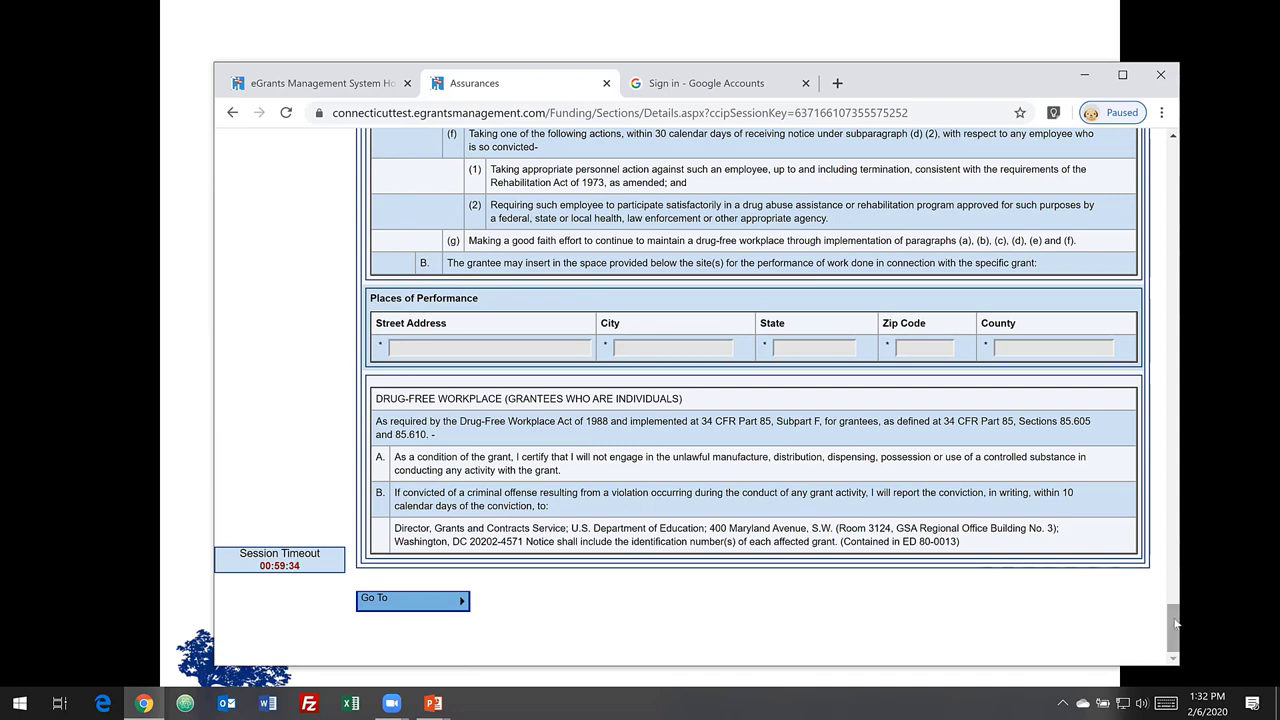
mouse_move(393, 602)
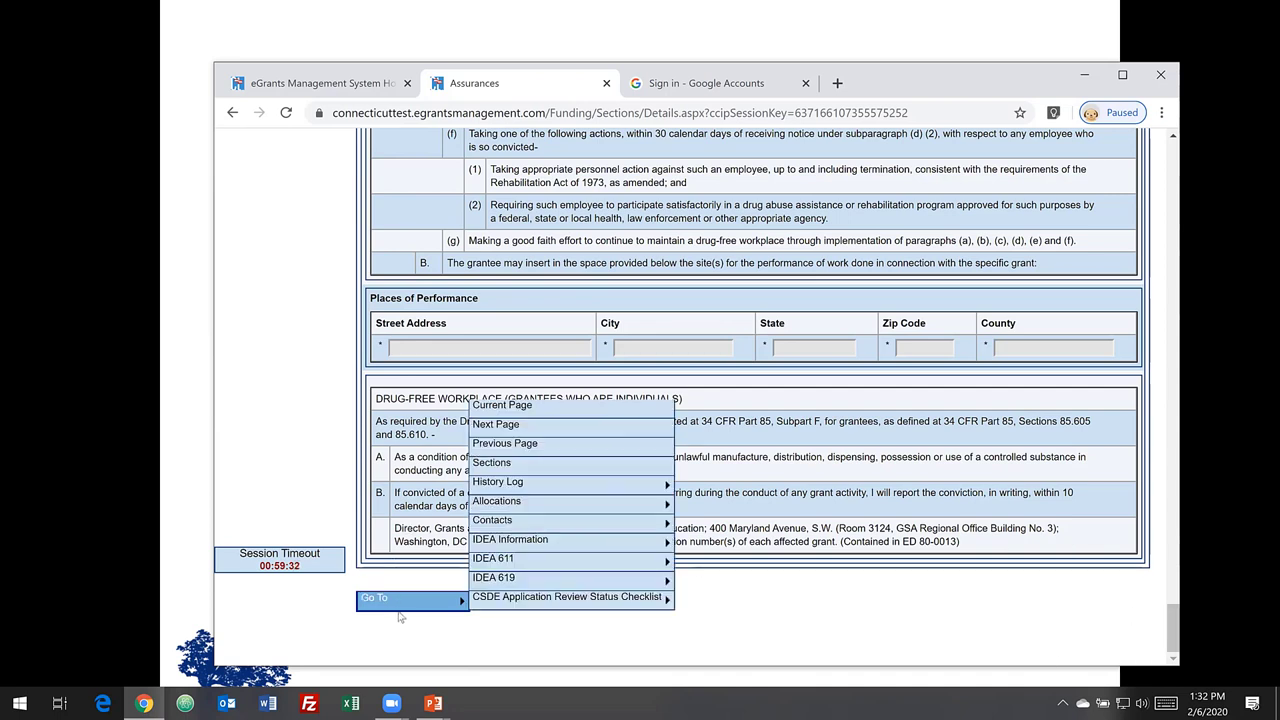
left_click(516, 426)
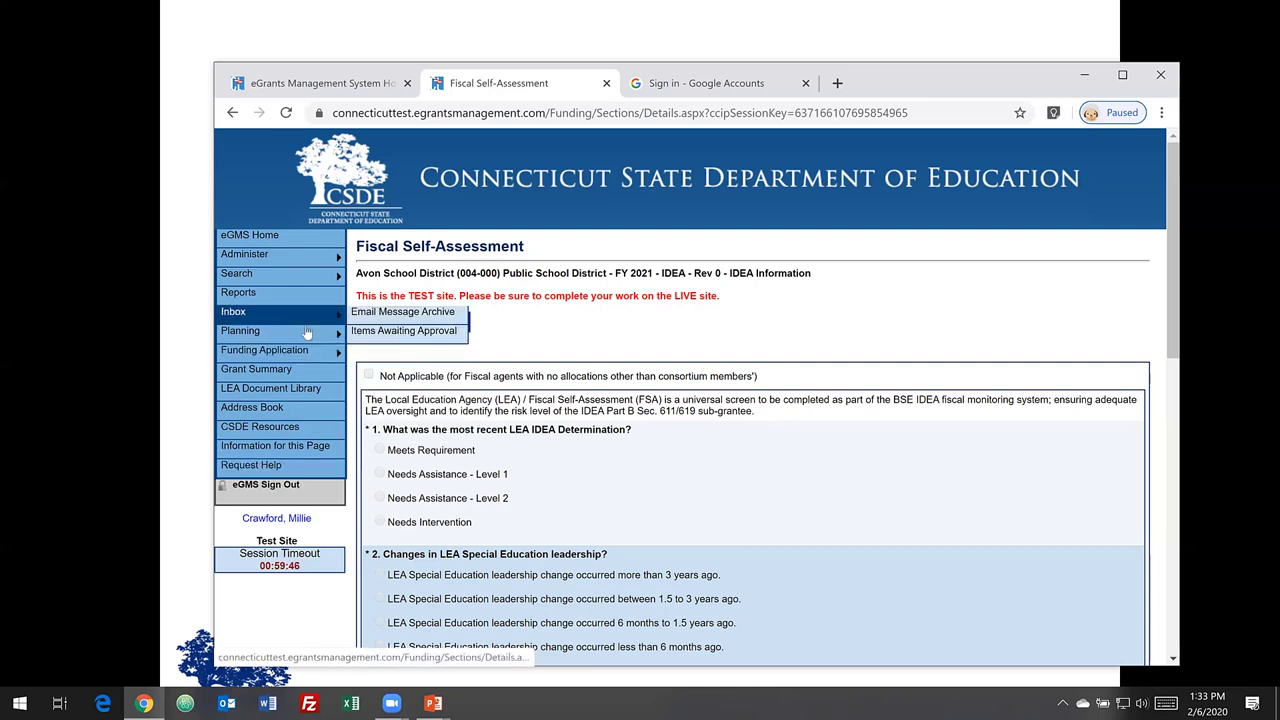
- Go back to the Sections page of Avon's FY 2021 IDEA application via Funding Application > Sections
mouse_move(331, 286)
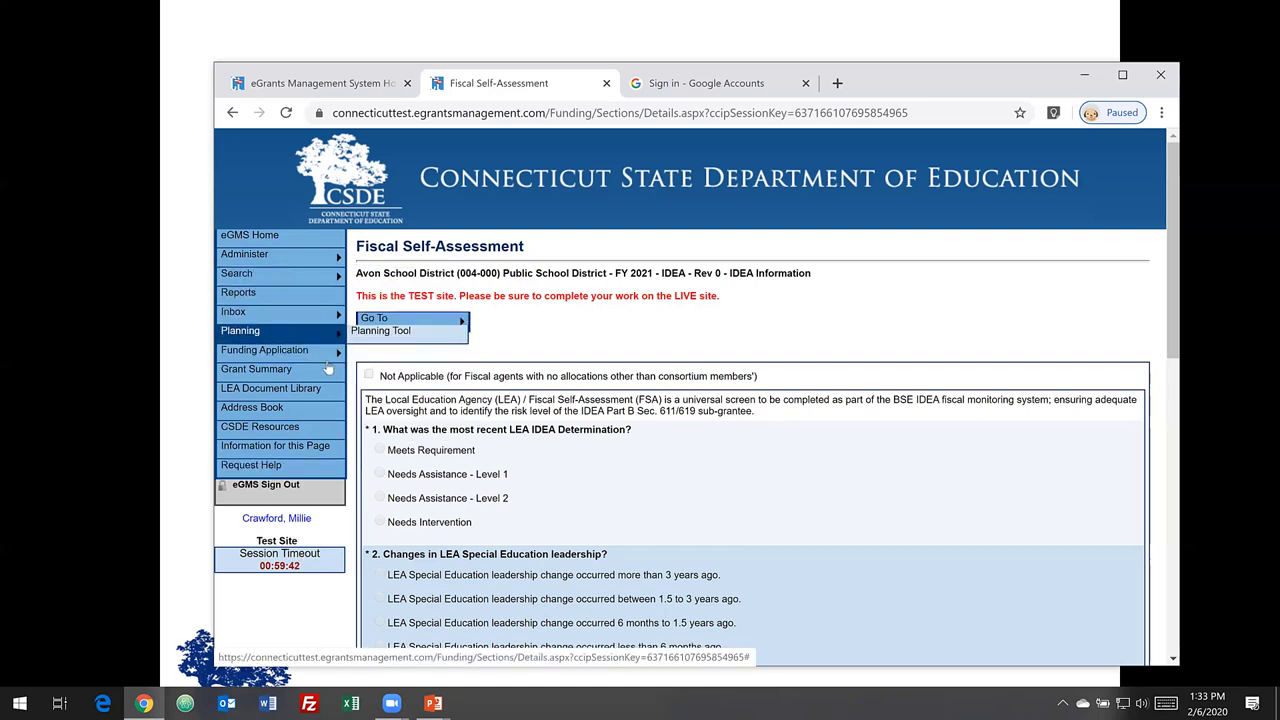
mouse_move(330, 352)
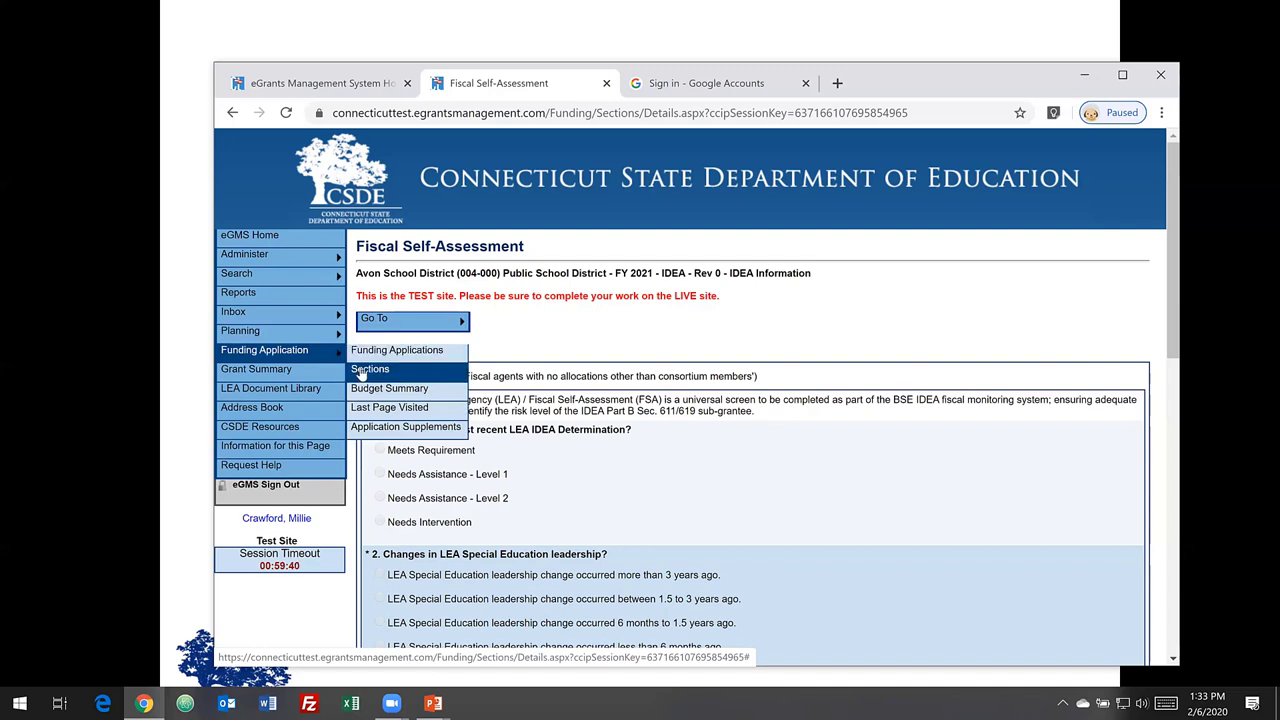
left_click(366, 370)
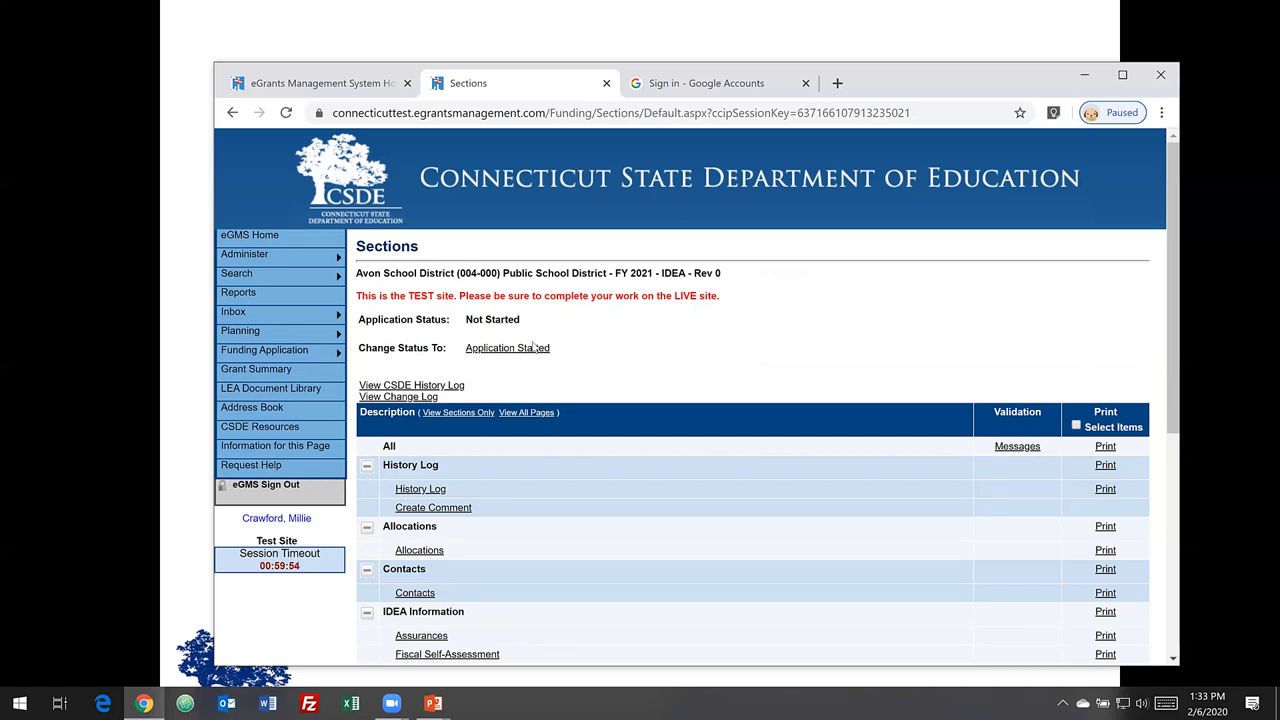
- Change the Avon application status from Not Started to Application Started and confirm
left_click(524, 350)
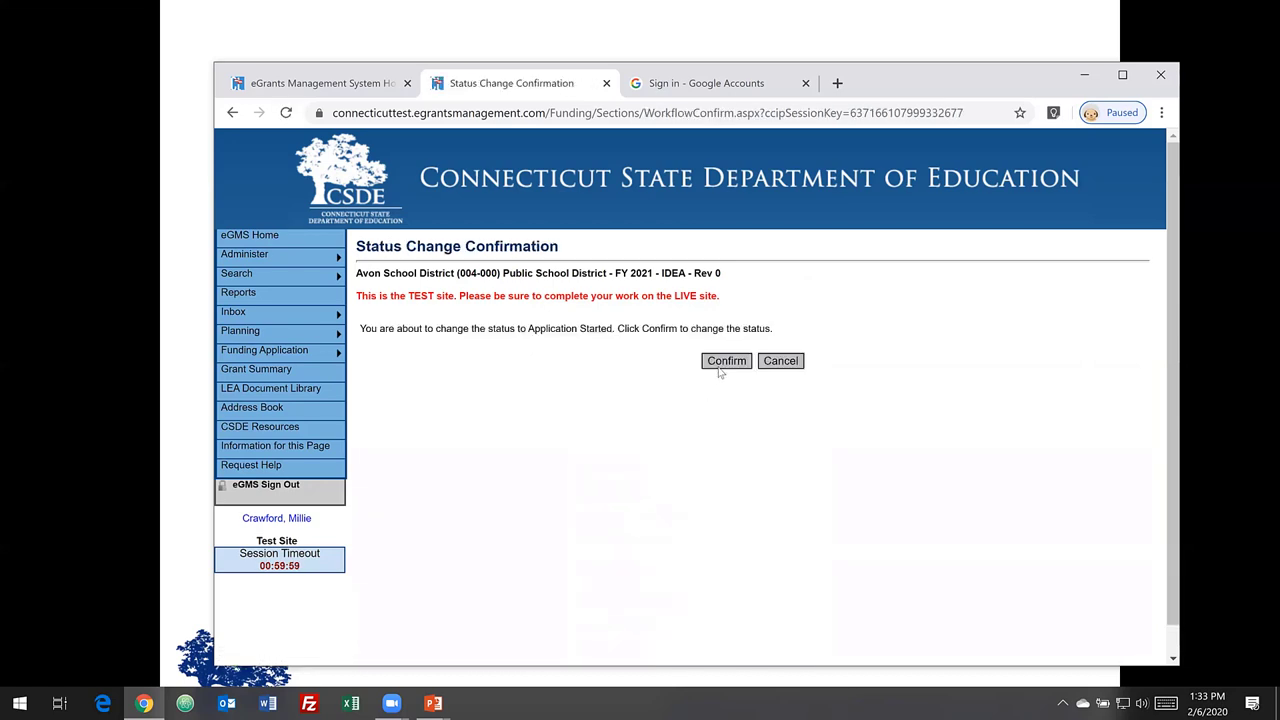
left_click(724, 362)
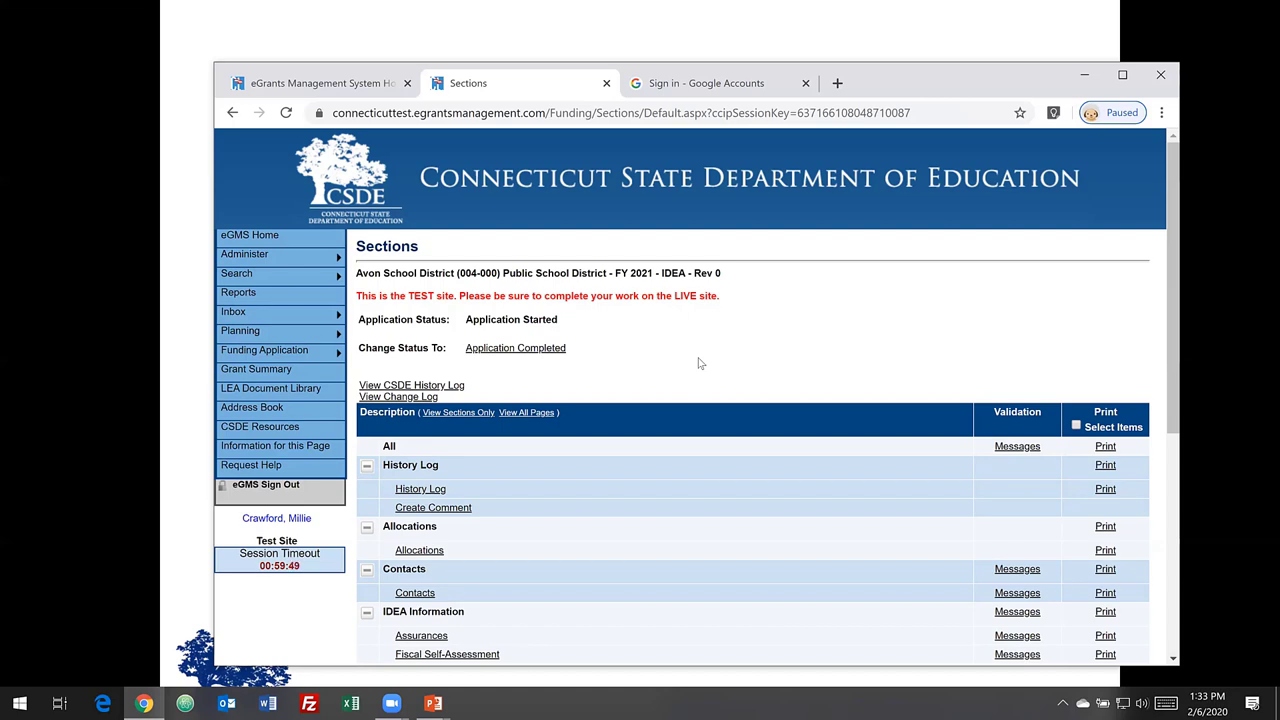
right_click(1175, 321)
left_click(1120, 305)
left_click_drag(1172, 320, 1162, 395)
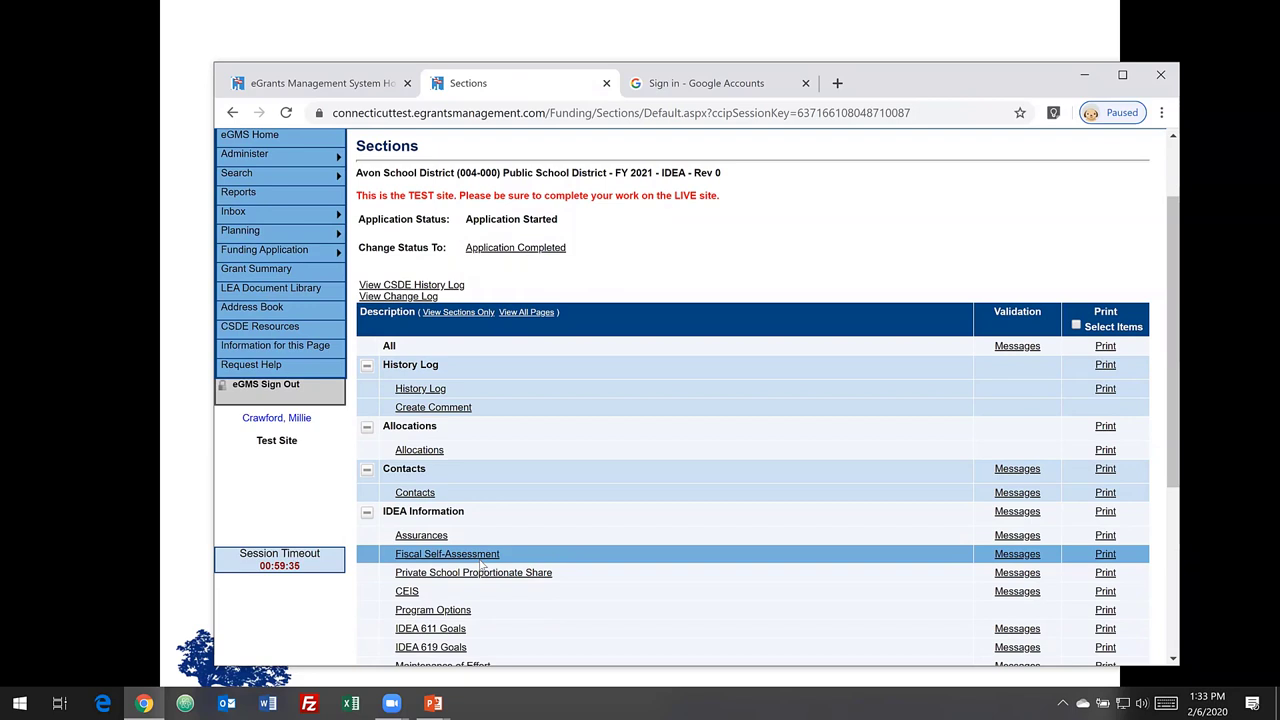
- In Fiscal Self-Assessment, answer Meets Requirement and leadership change 'more than 3 years ago'
left_click(476, 560)
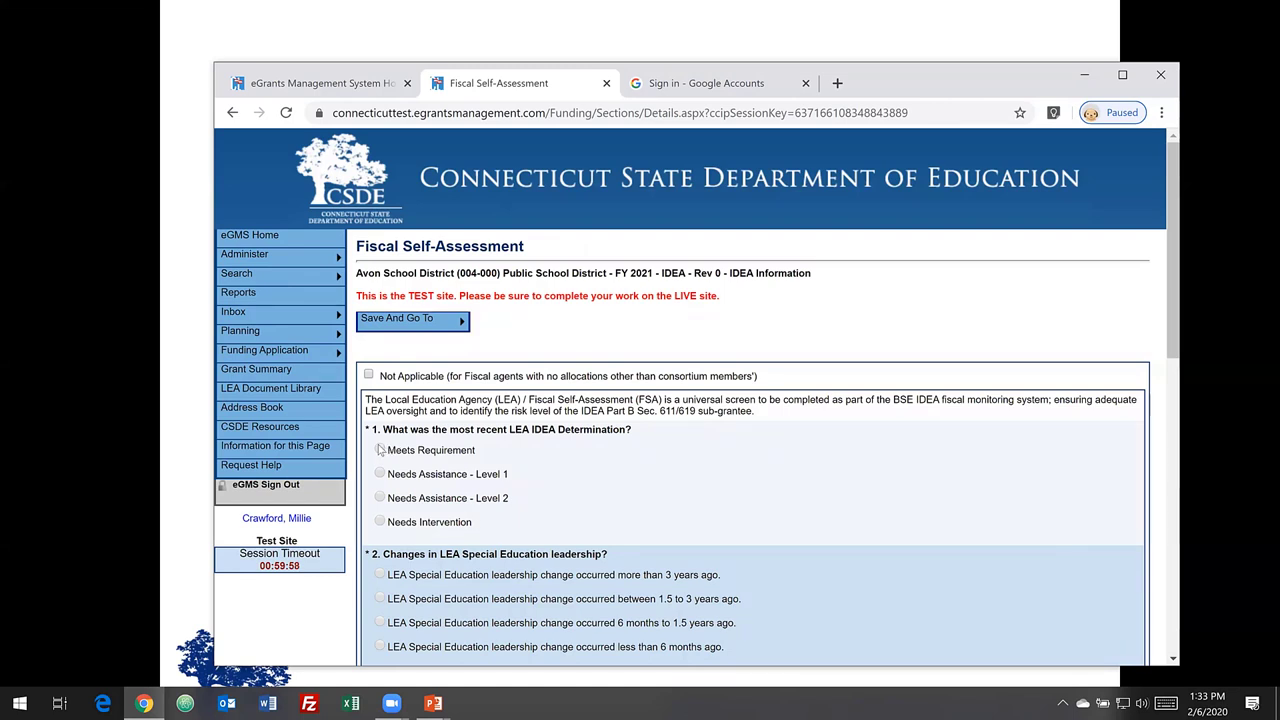
left_click(380, 450)
left_click(380, 575)
left_click_drag(1176, 254, 1178, 343)
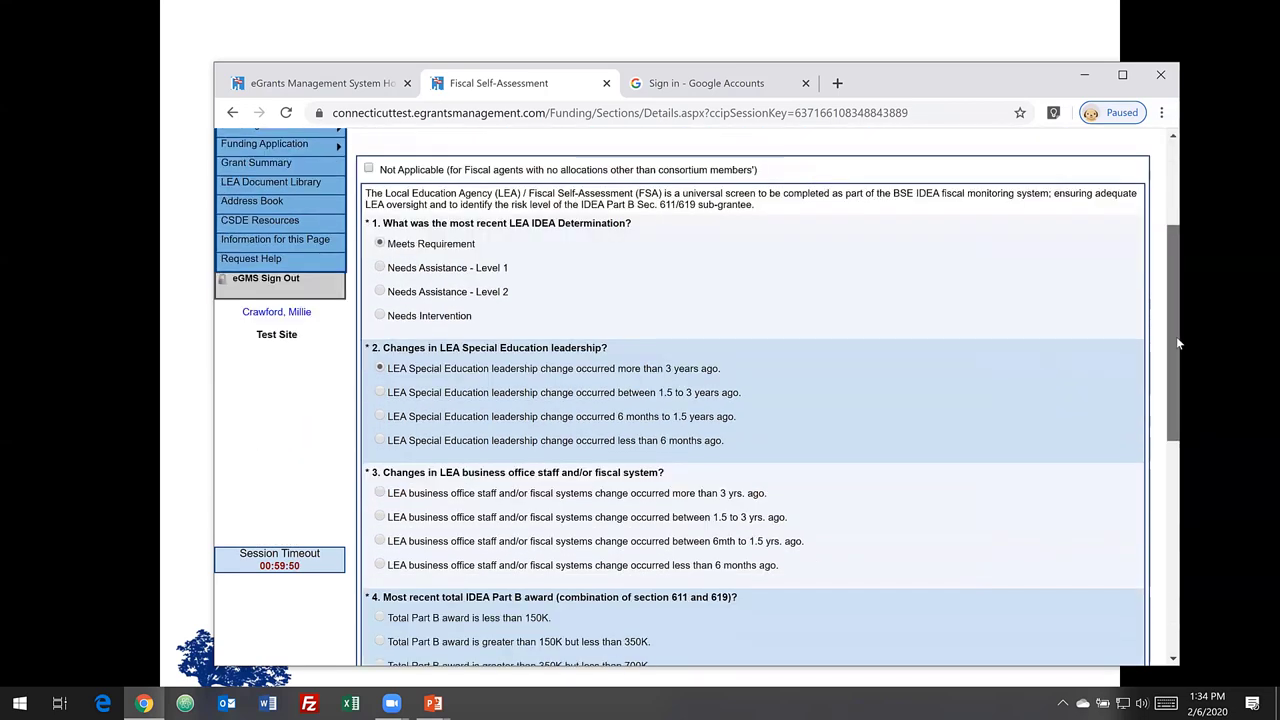
scroll(1180, 243, "up", 3)
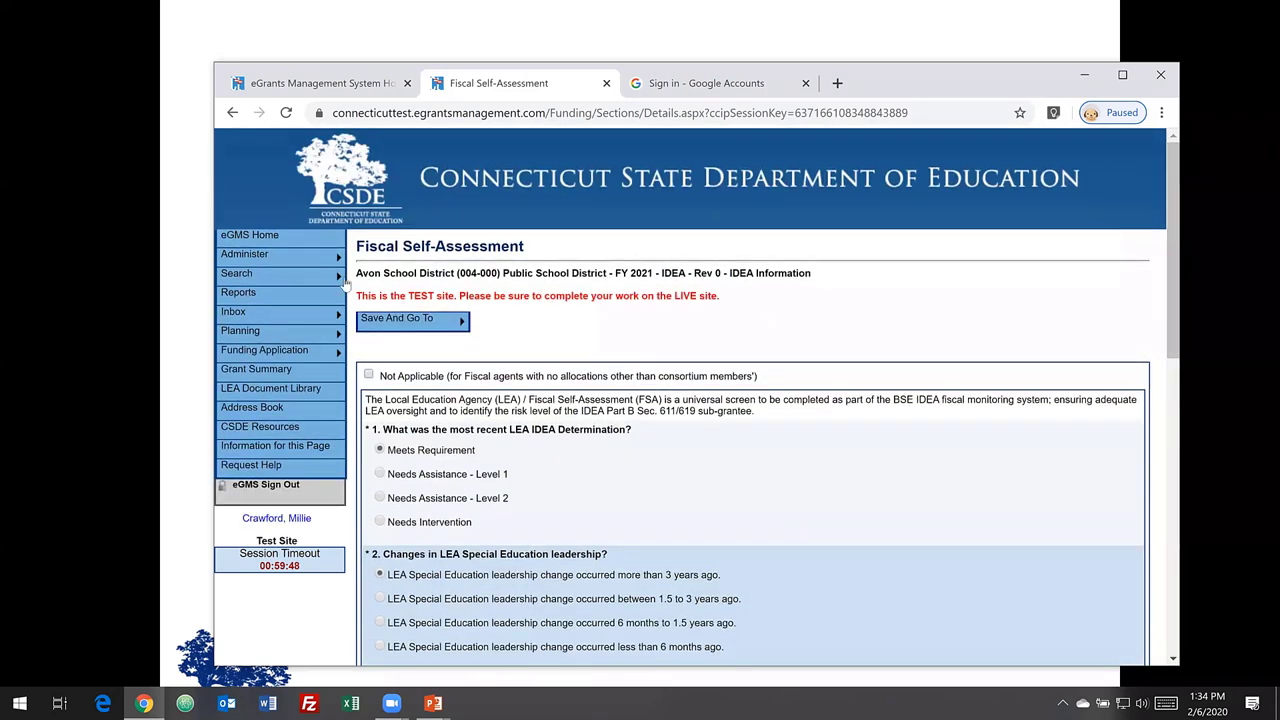
- Return to the funding application search, leaving the page unsaved, and clear the old organization name
mouse_move(336, 283)
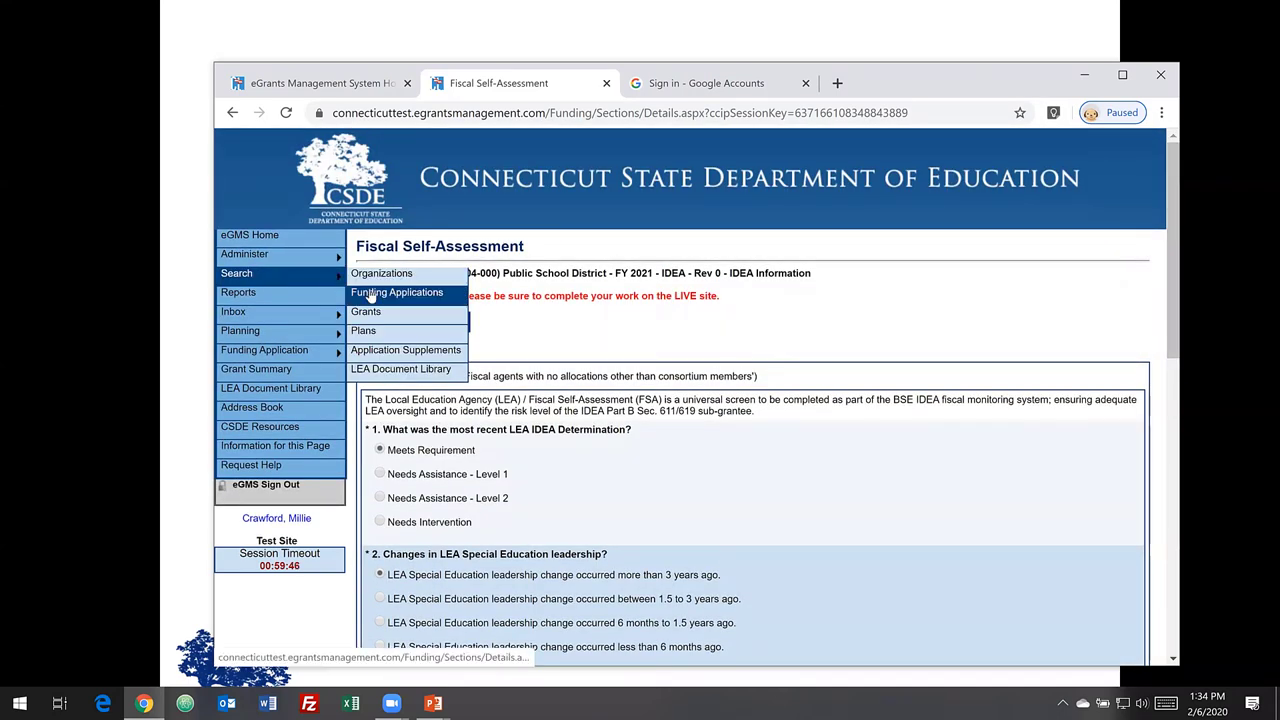
left_click(370, 295)
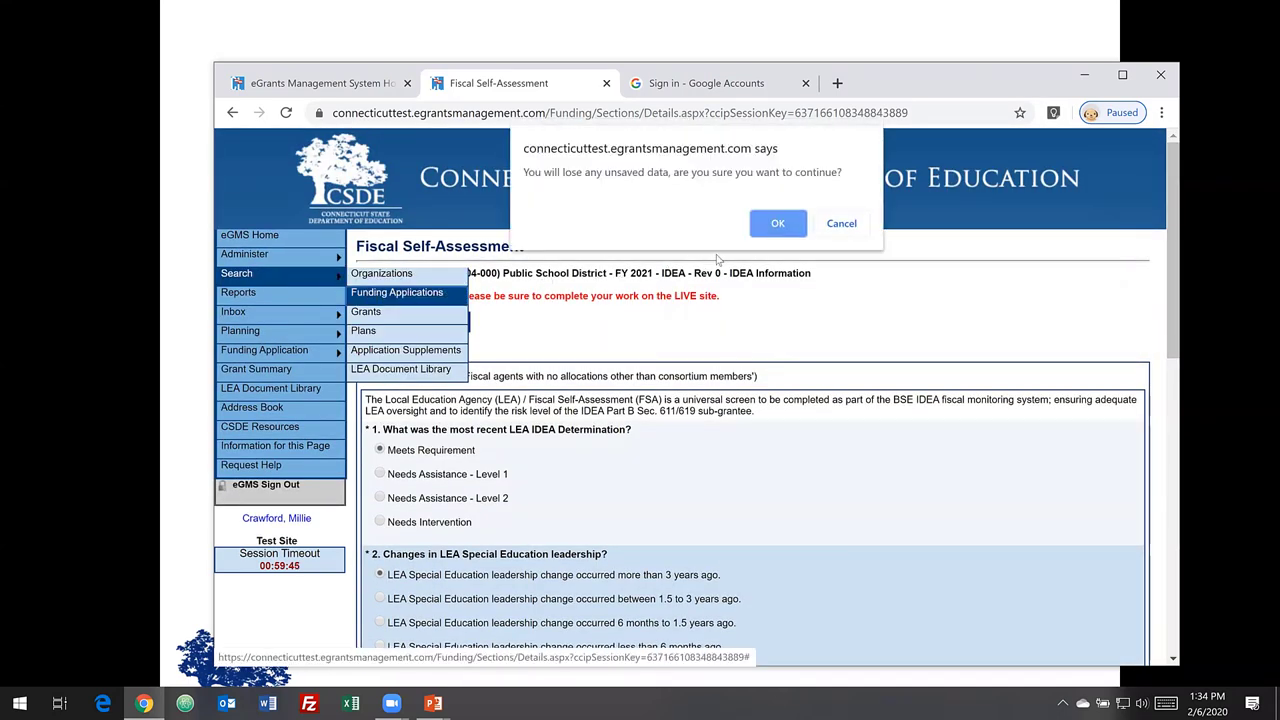
left_click(778, 226)
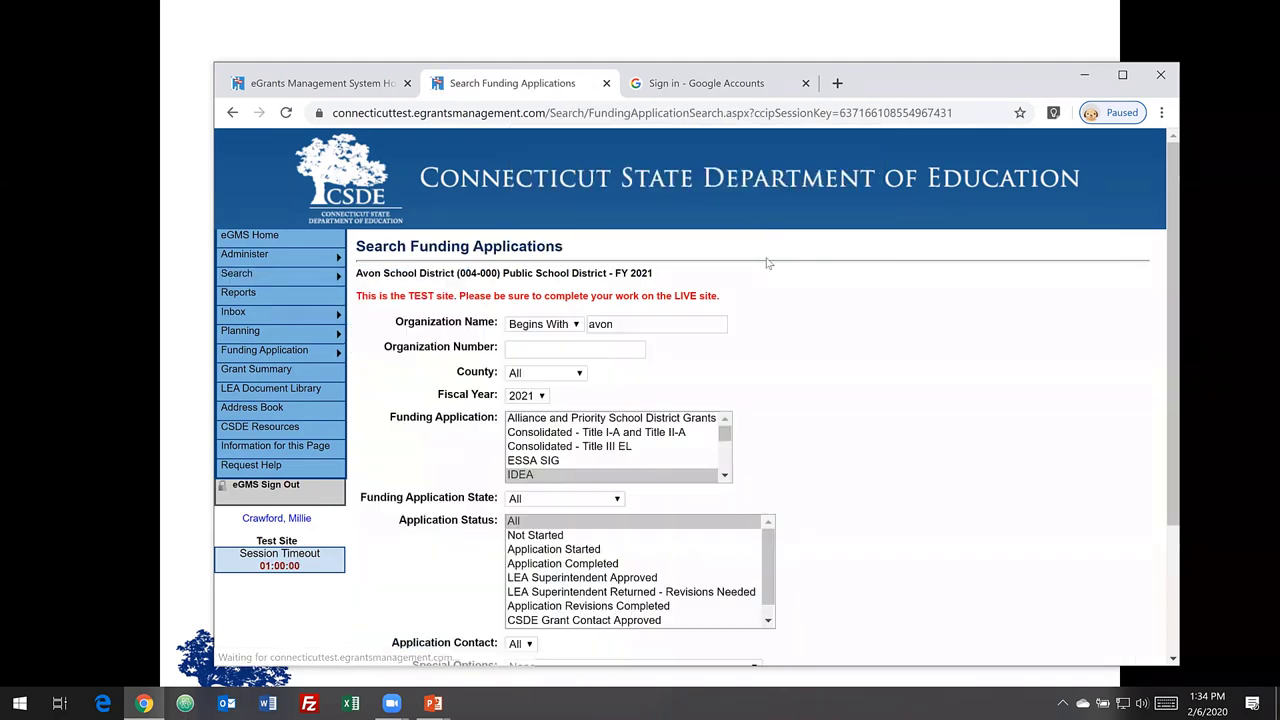
left_click(627, 326)
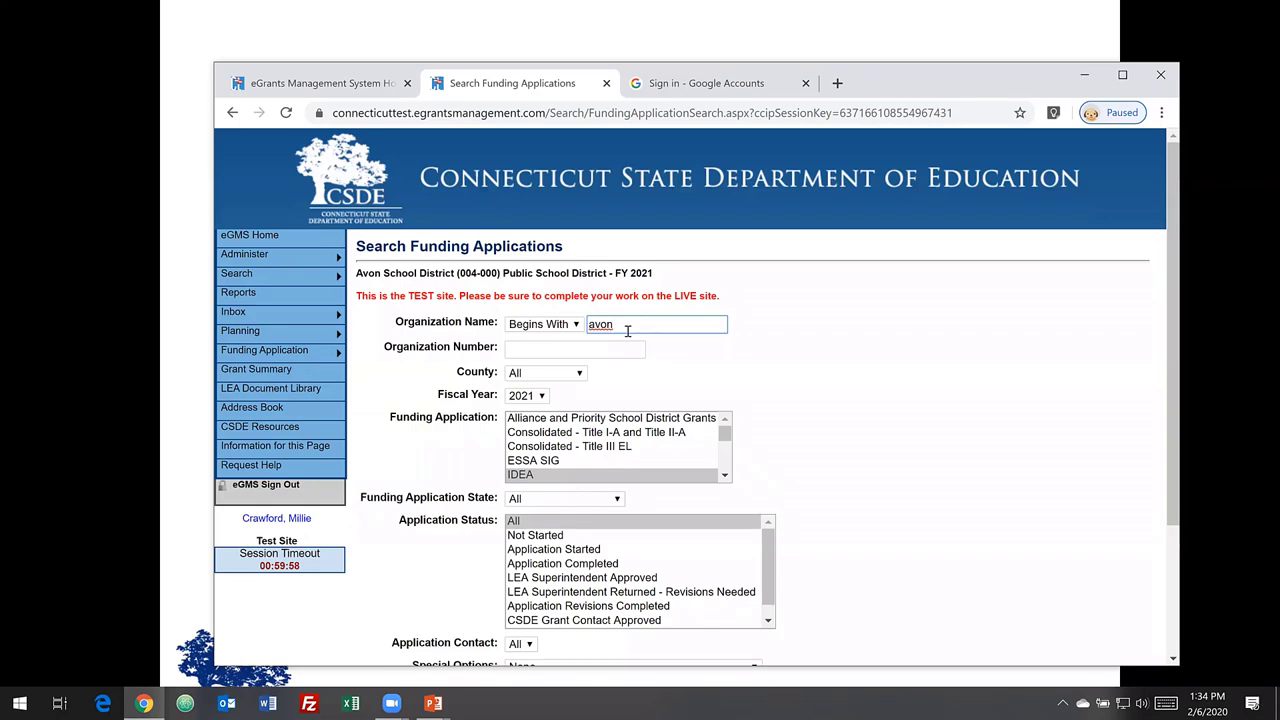
key("BackSpace")
key("BackSpace")
left_click(1167, 432)
key("ctrl+a")
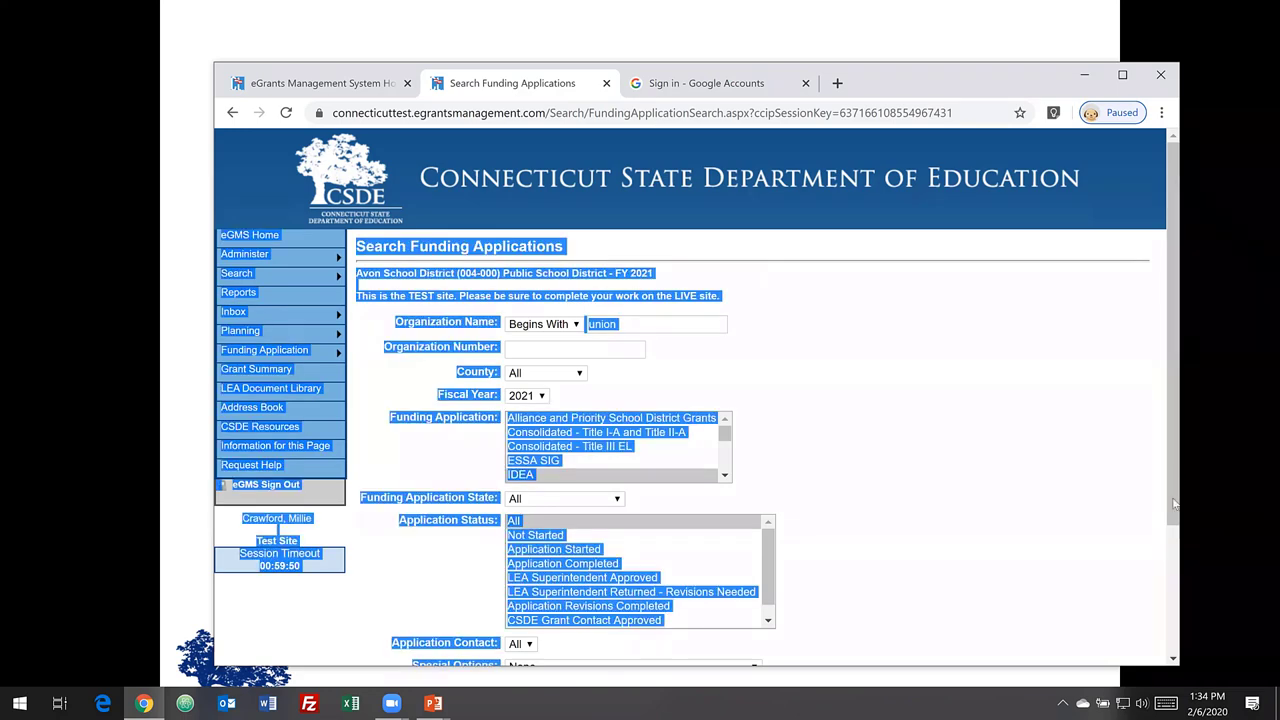
- Search FY 2021 IDEA applications for 'union' and open Union School District's result
scroll(1175, 540, "down", 1)
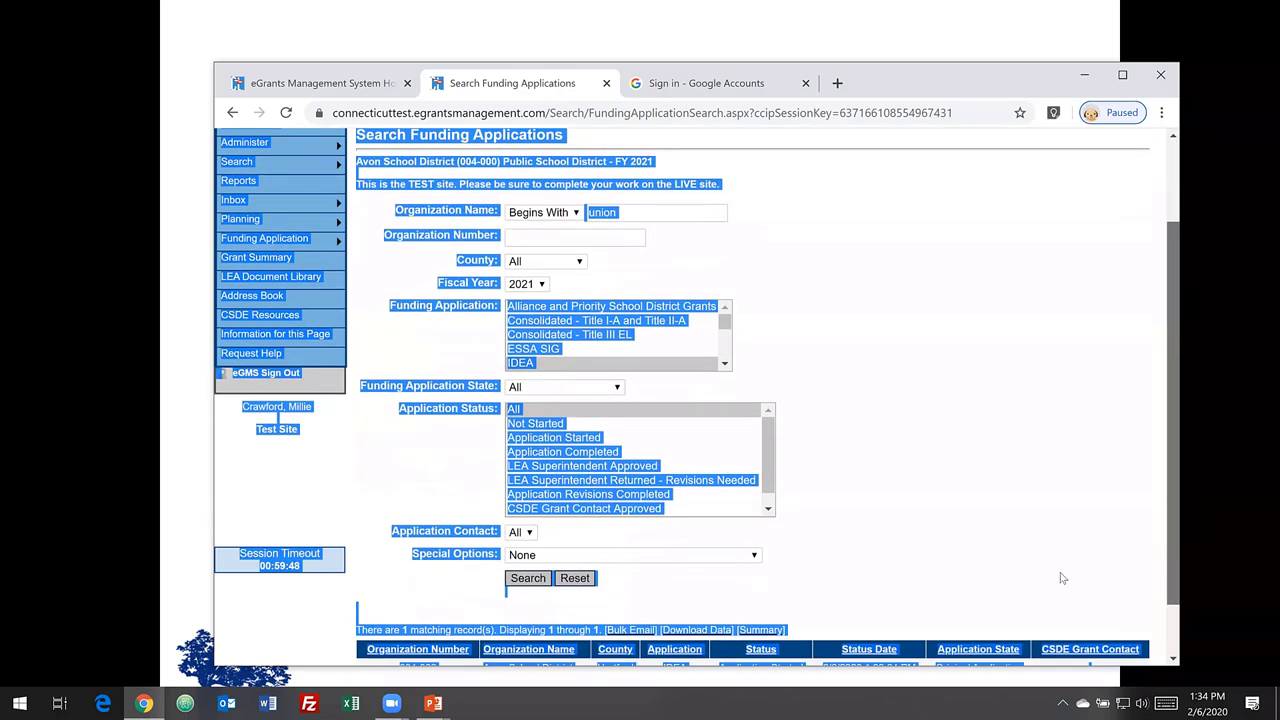
left_click(543, 585)
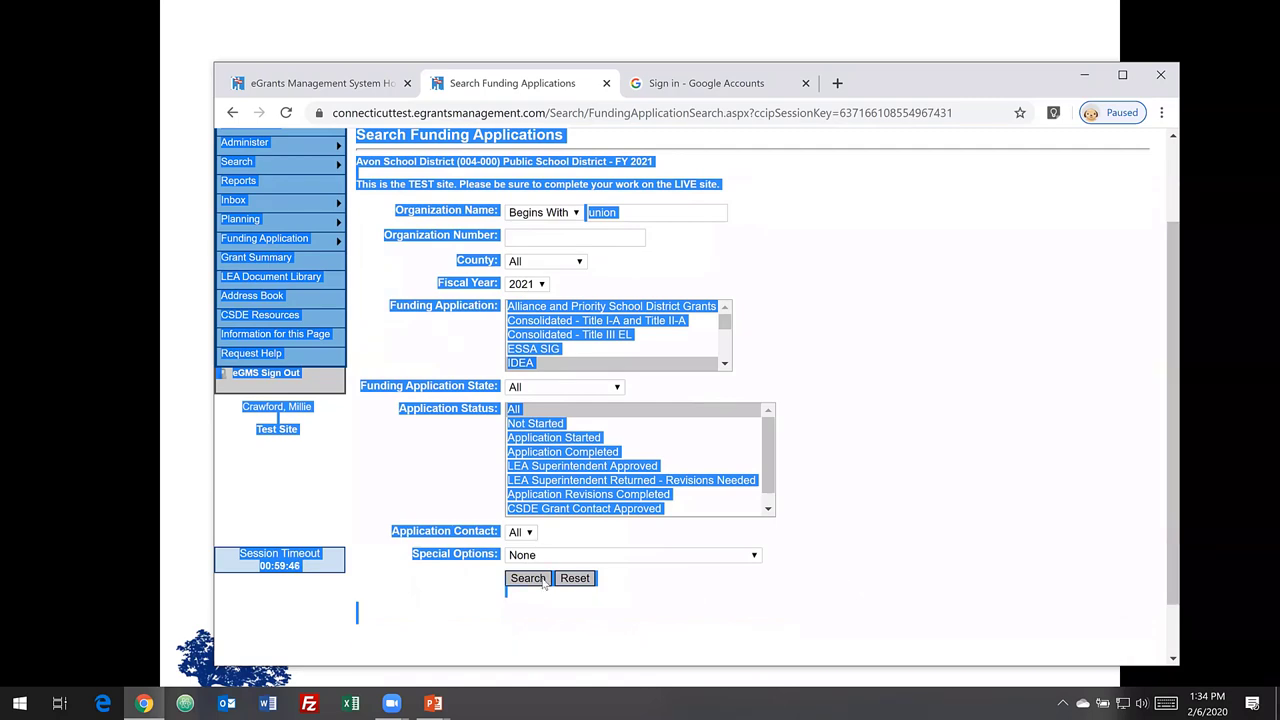
left_click(1139, 437)
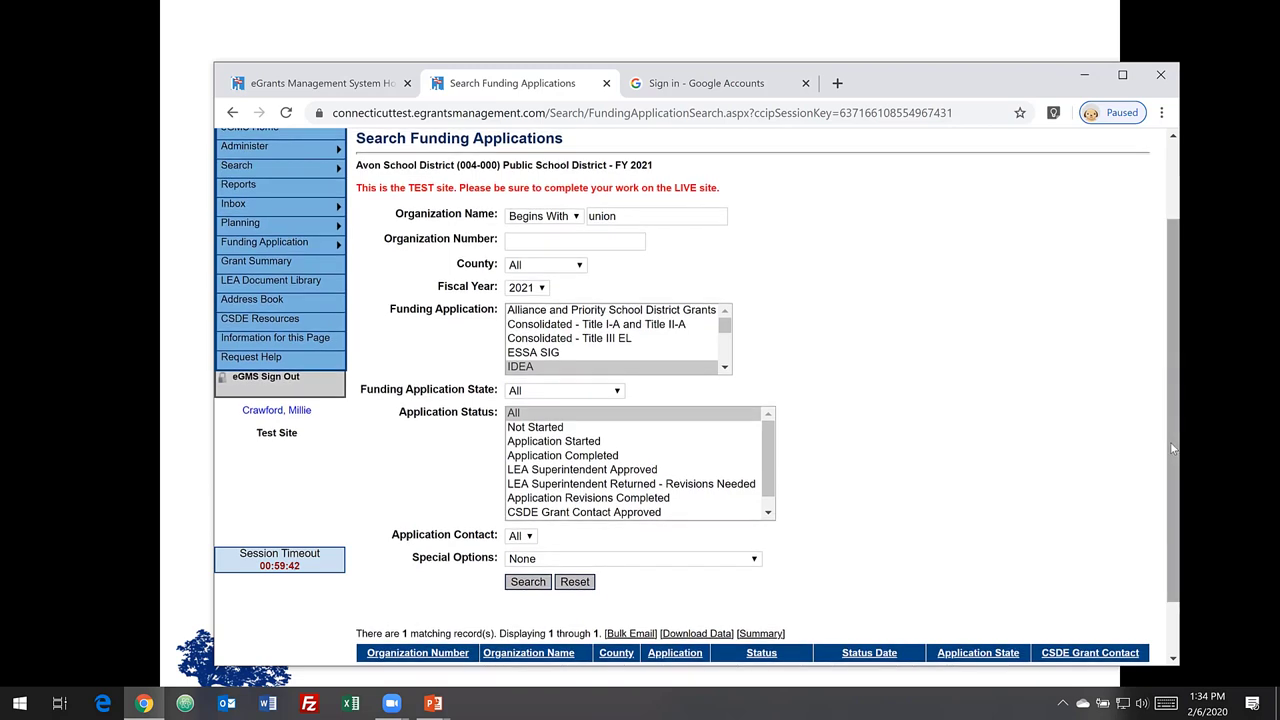
scroll(1180, 532, "down", 1)
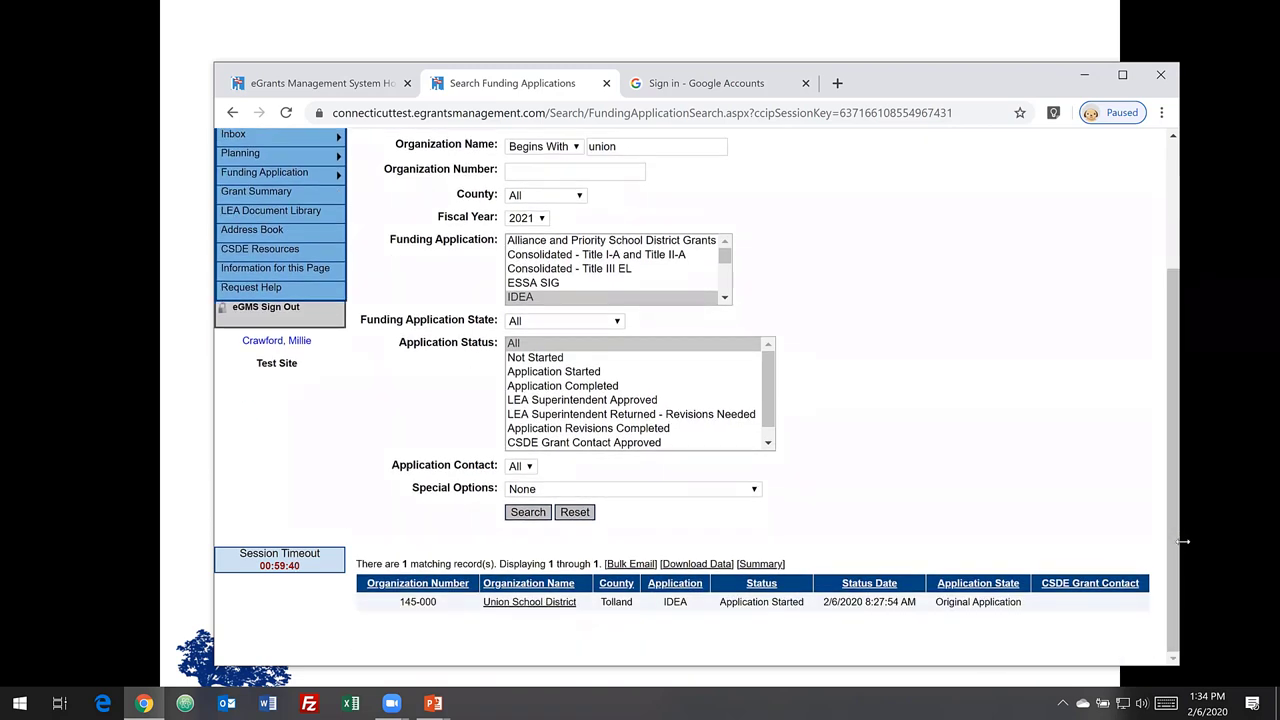
left_click(508, 602)
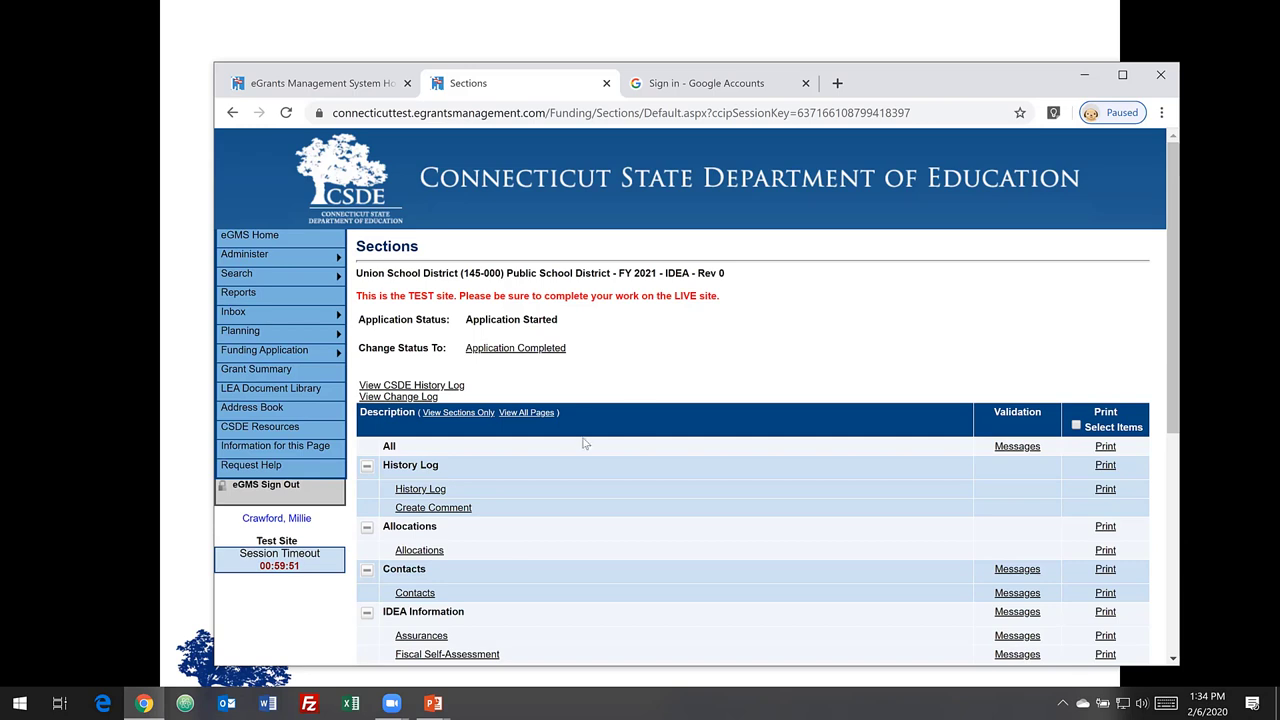
- Review Union's IDEA 611 and 619 allocations ($11,623), then return to its Sections list
left_click(429, 560)
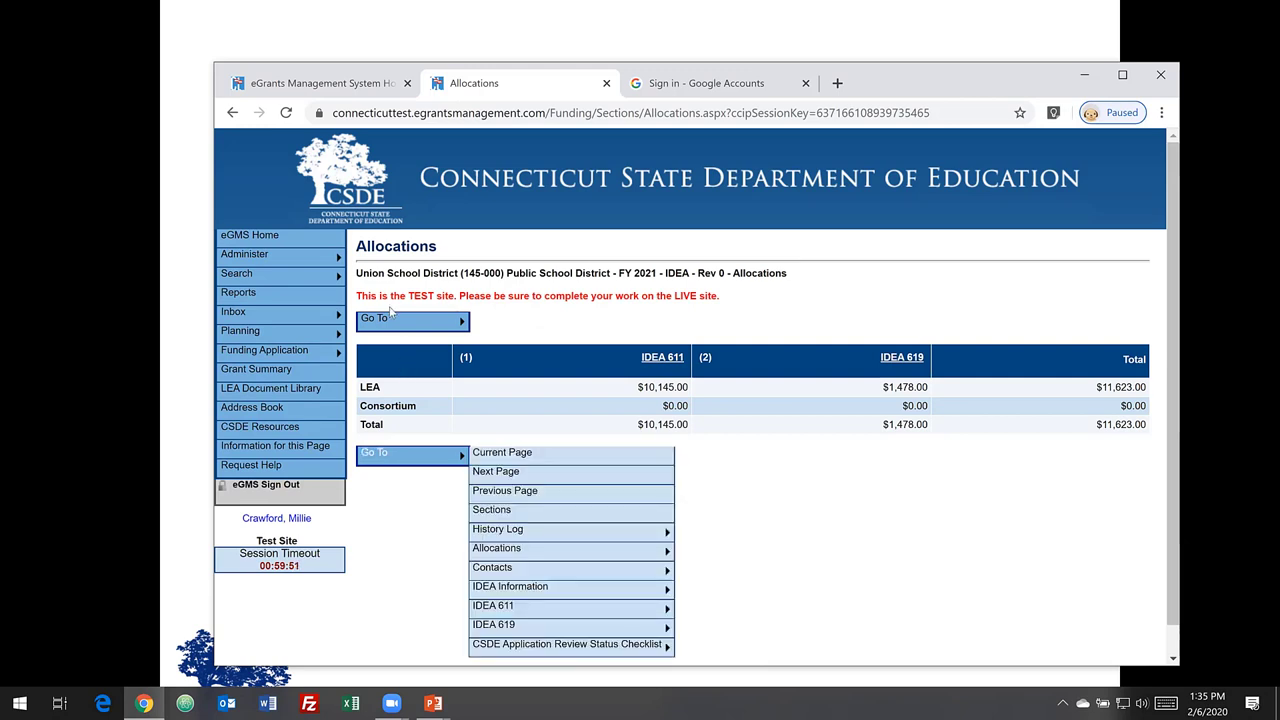
mouse_move(338, 324)
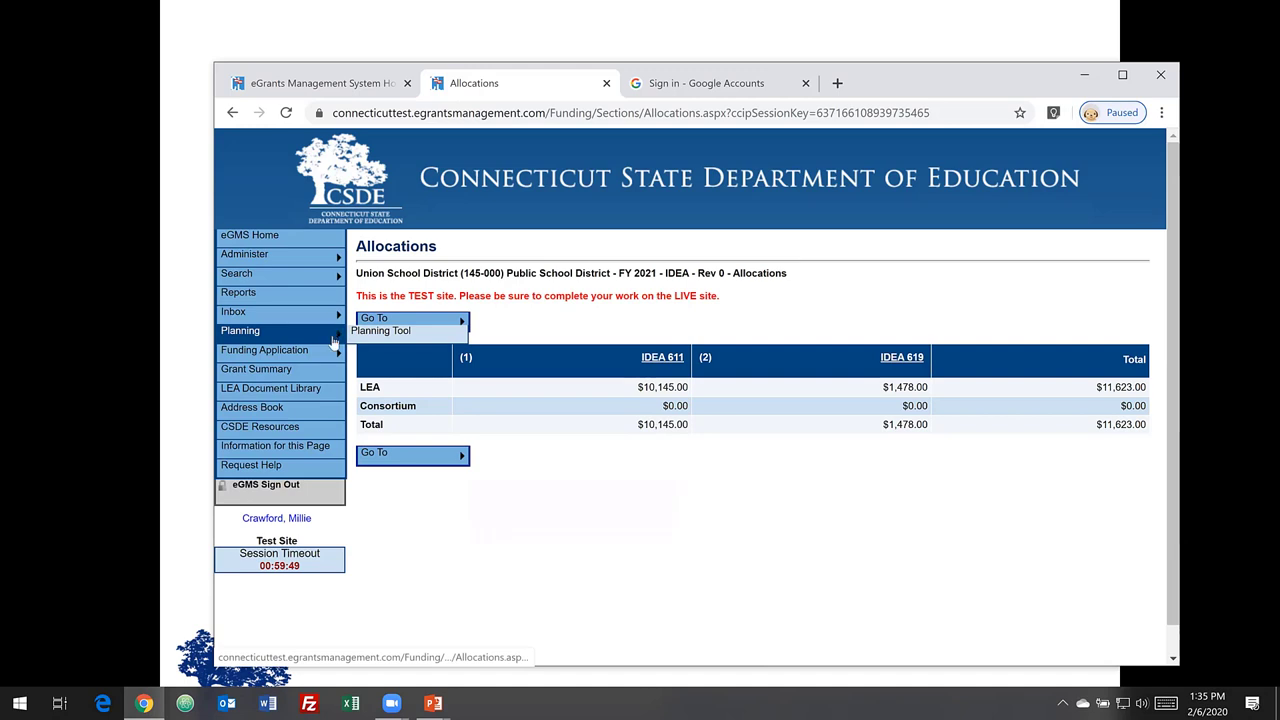
mouse_move(337, 358)
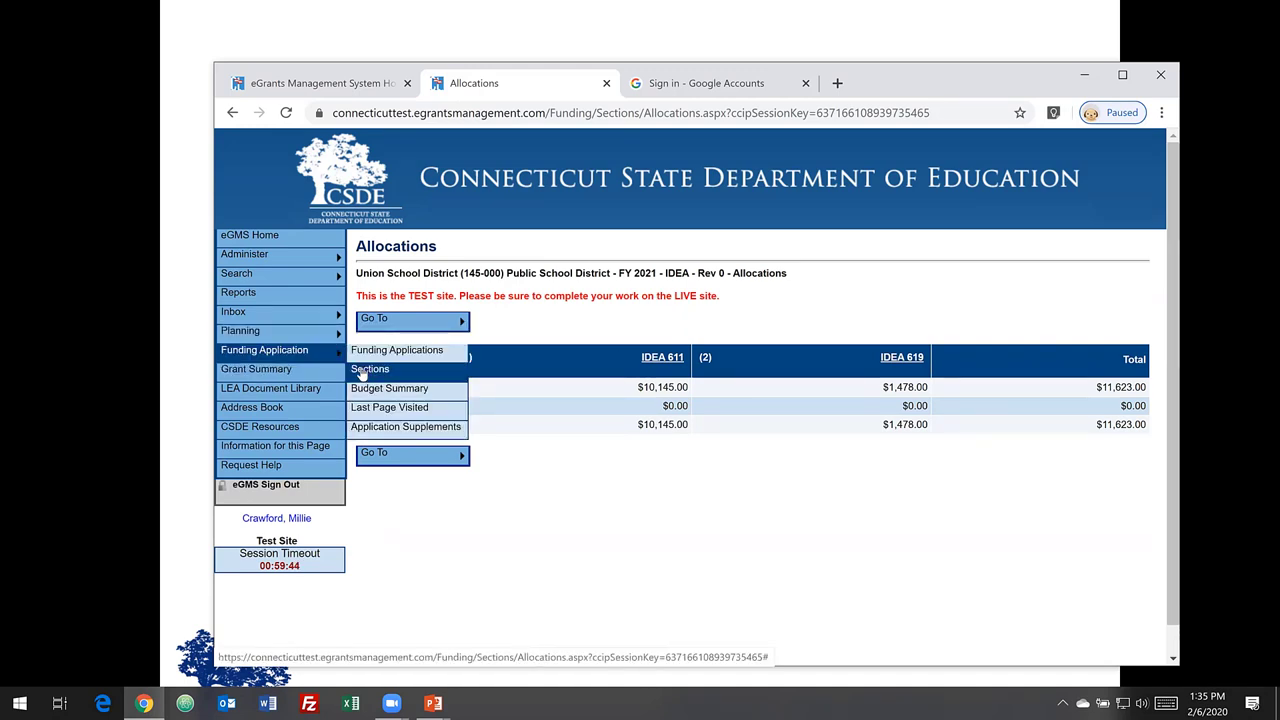
left_click(362, 372)
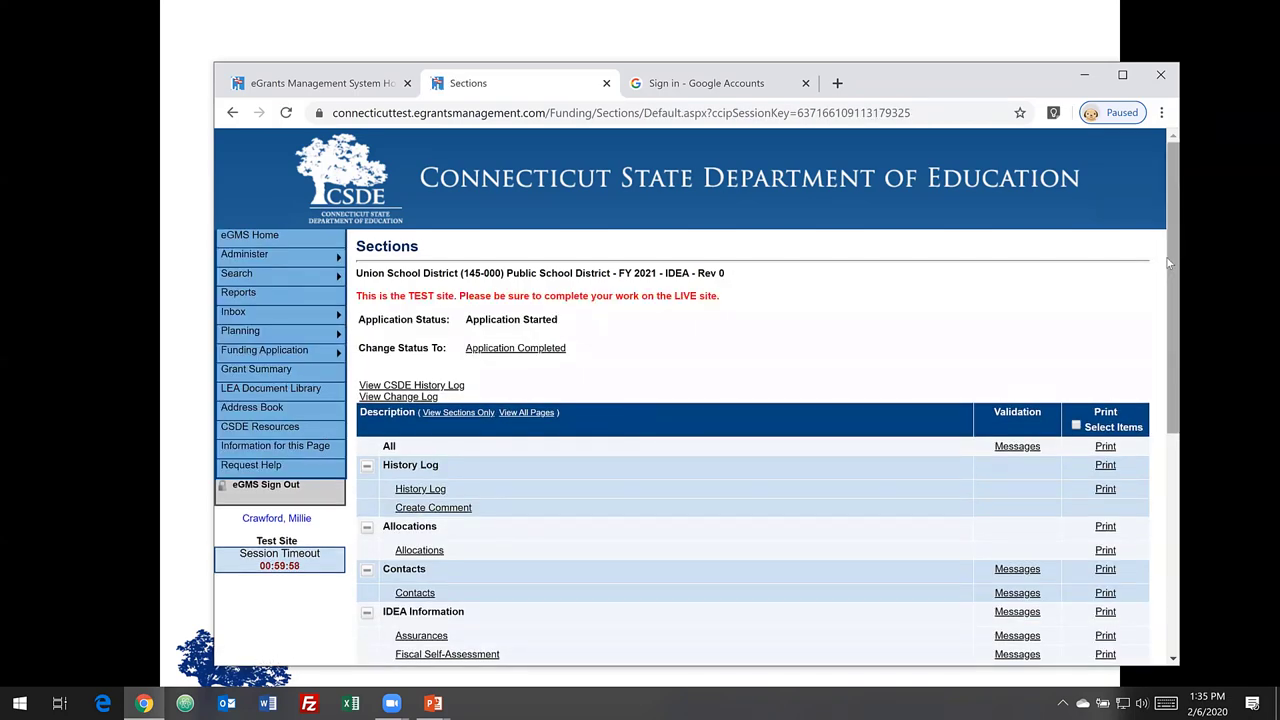
- Open Union's Private School Proportionate Share worksheet and check its 611 Total # of PPPSS entry ($459.68 / $164.22 obligations)
left_click_drag(1176, 273, 1169, 388)
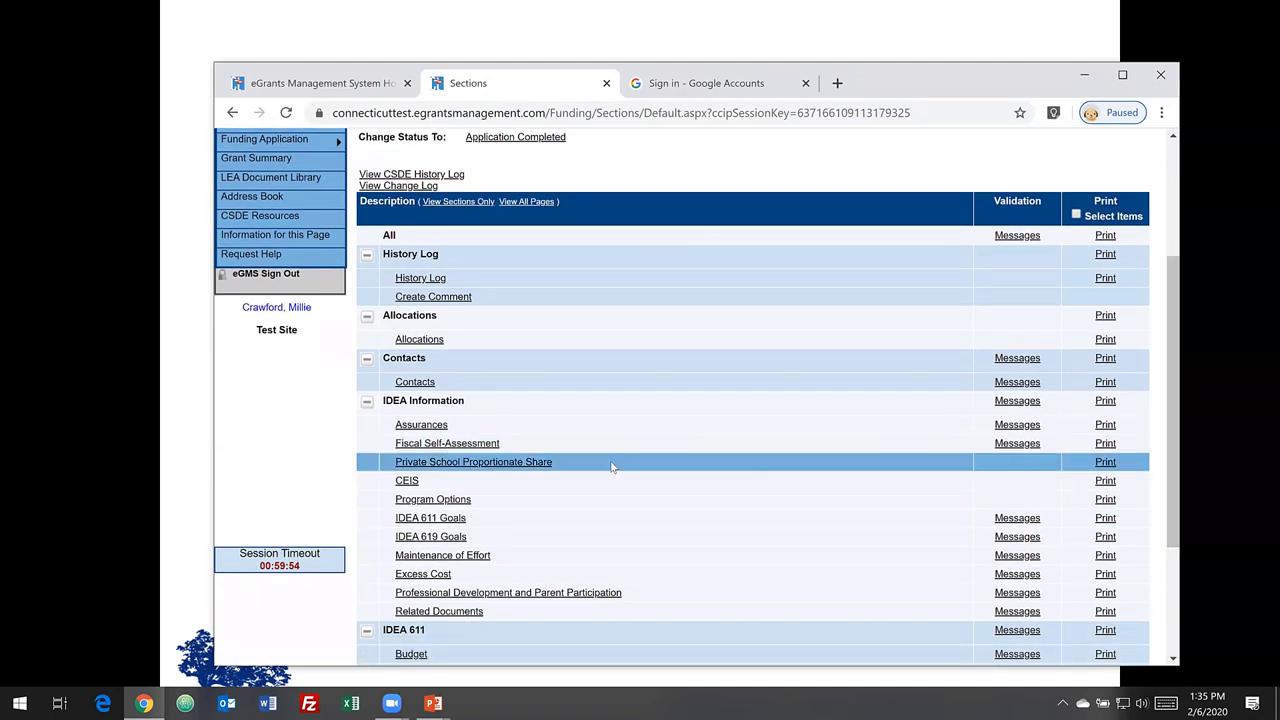
left_click(494, 466)
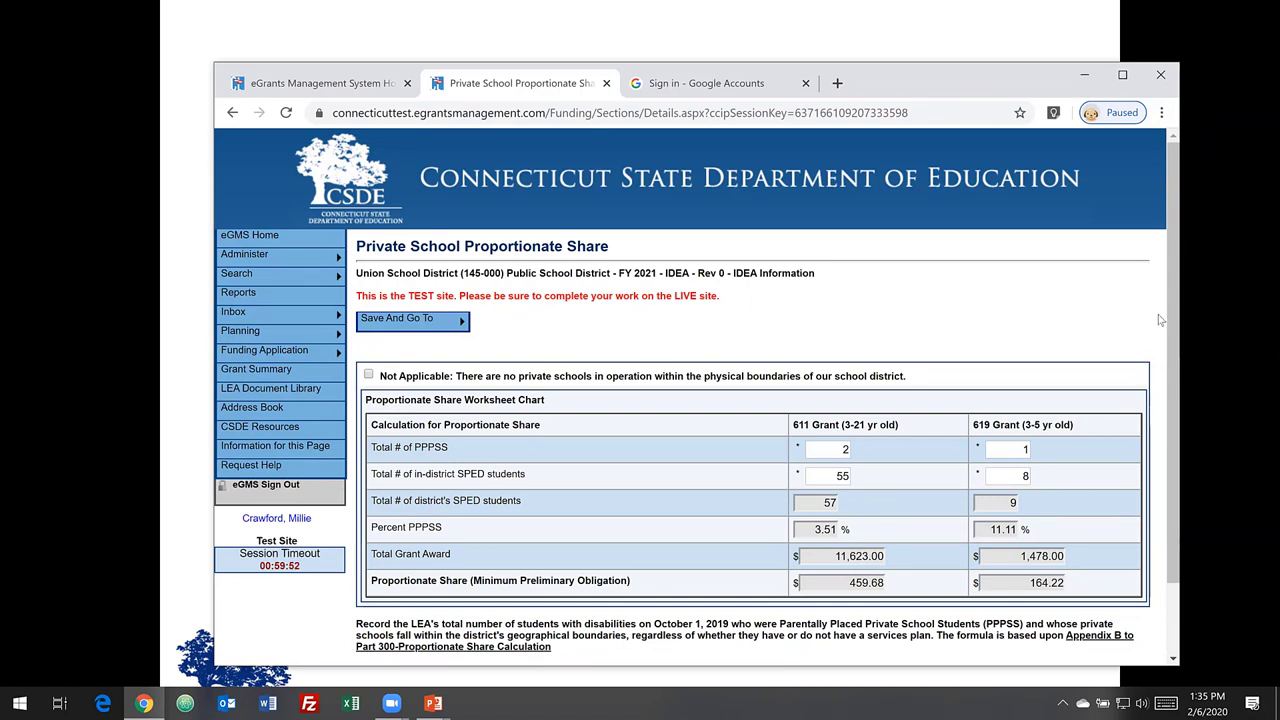
left_click_drag(1176, 357, 1179, 440)
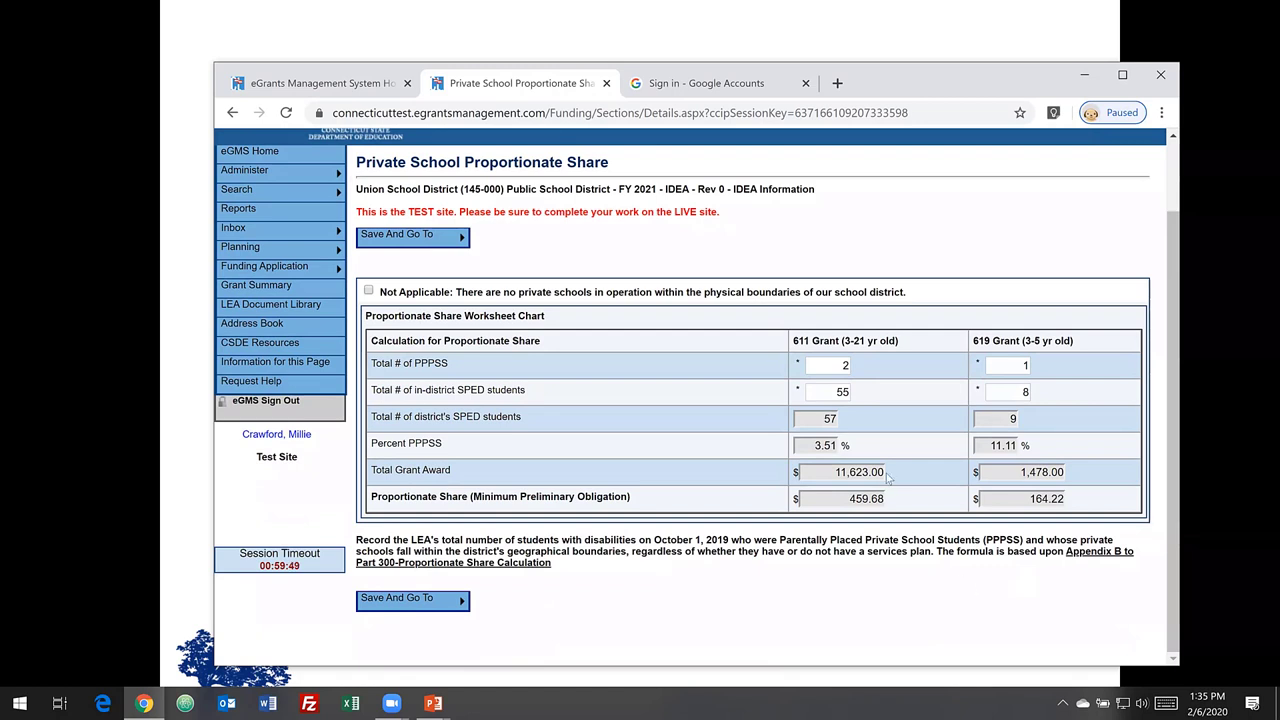
left_click(841, 364)
mouse_move(465, 613)
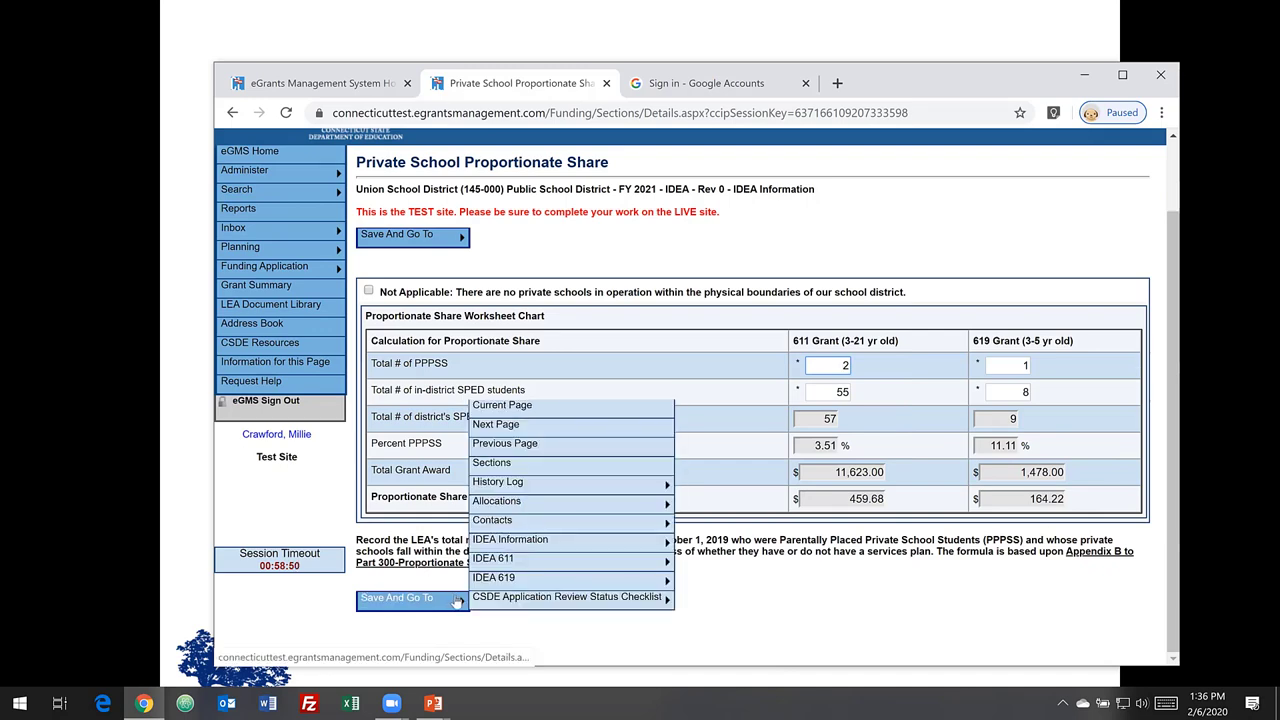
left_click(563, 476)
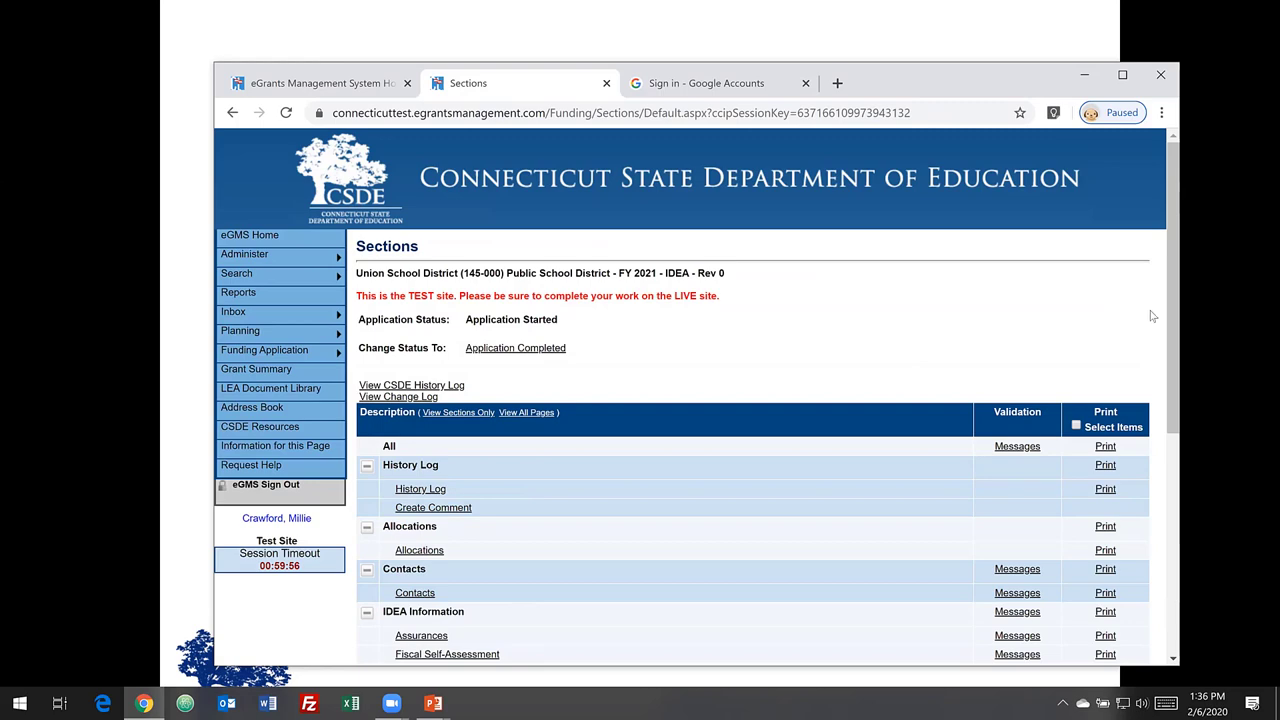
left_click_drag(1169, 331, 1172, 469)
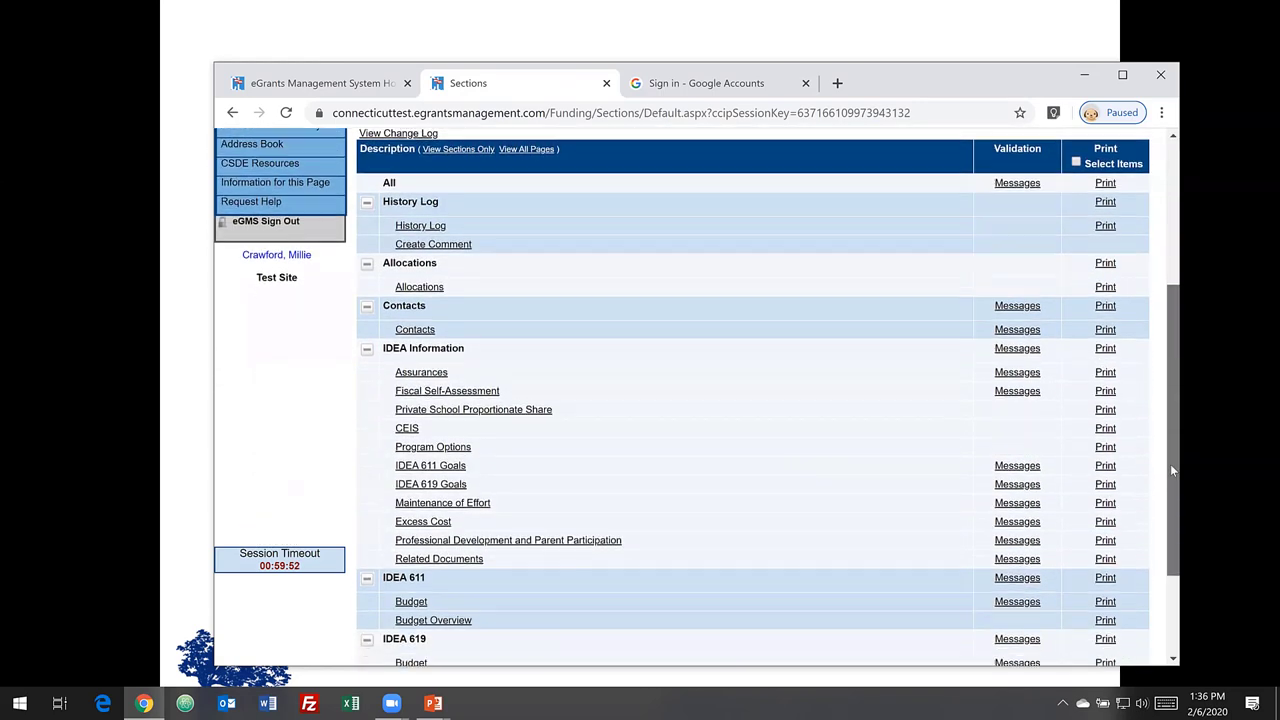
left_click(418, 425)
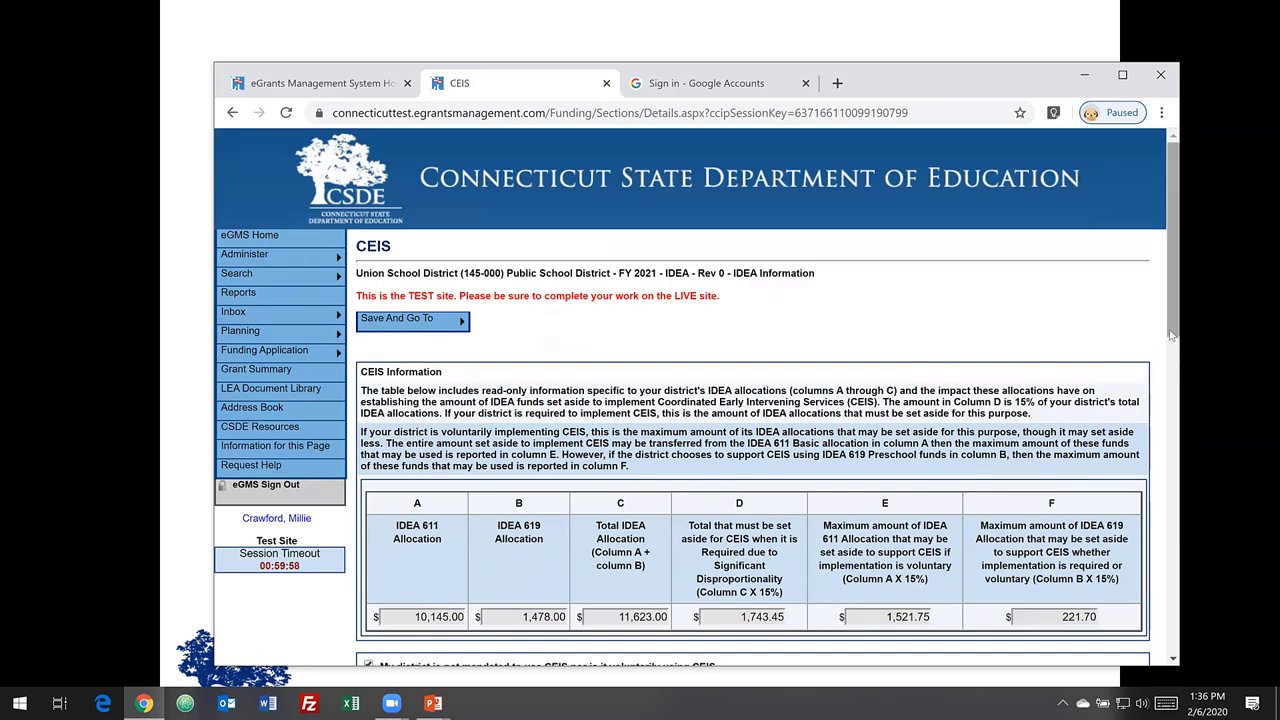
- Scroll the CEIS page down to the 'My district is not mandated' checkbox and Charts A and B
left_click_drag(1172, 335, 1178, 478)
scroll(674, 482, "down", 2)
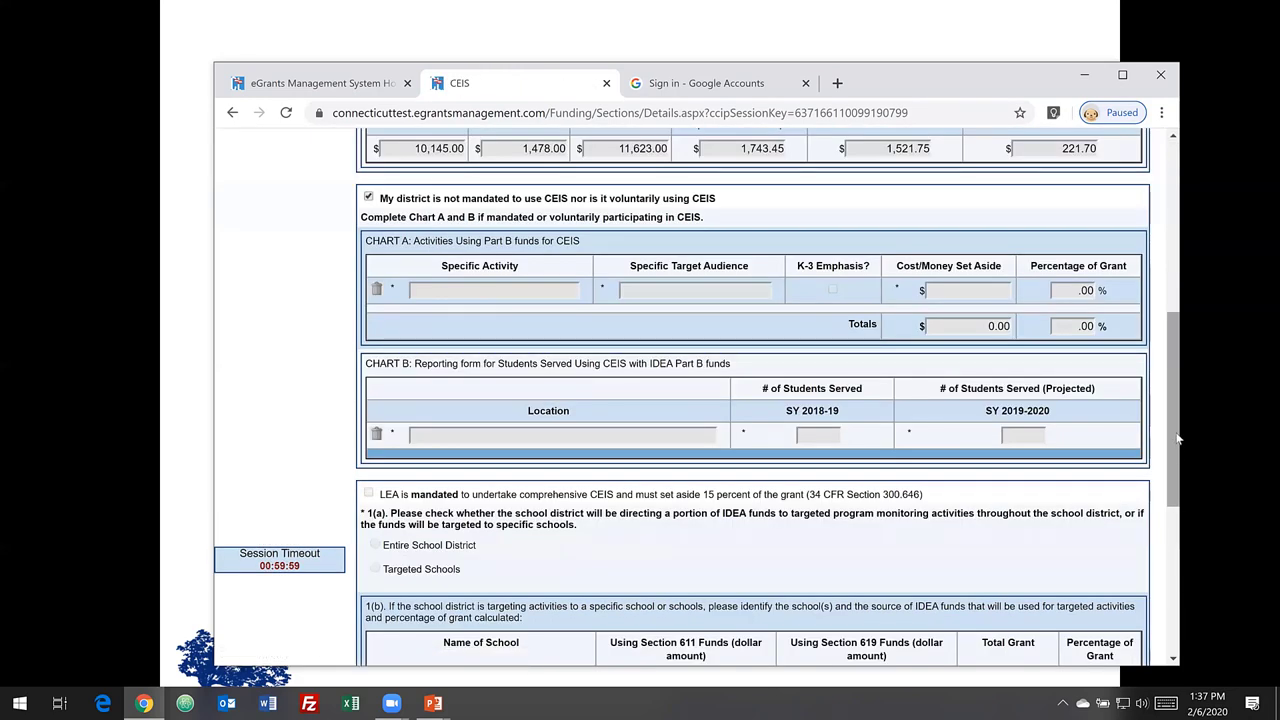
left_click_drag(1178, 465, 1180, 411)
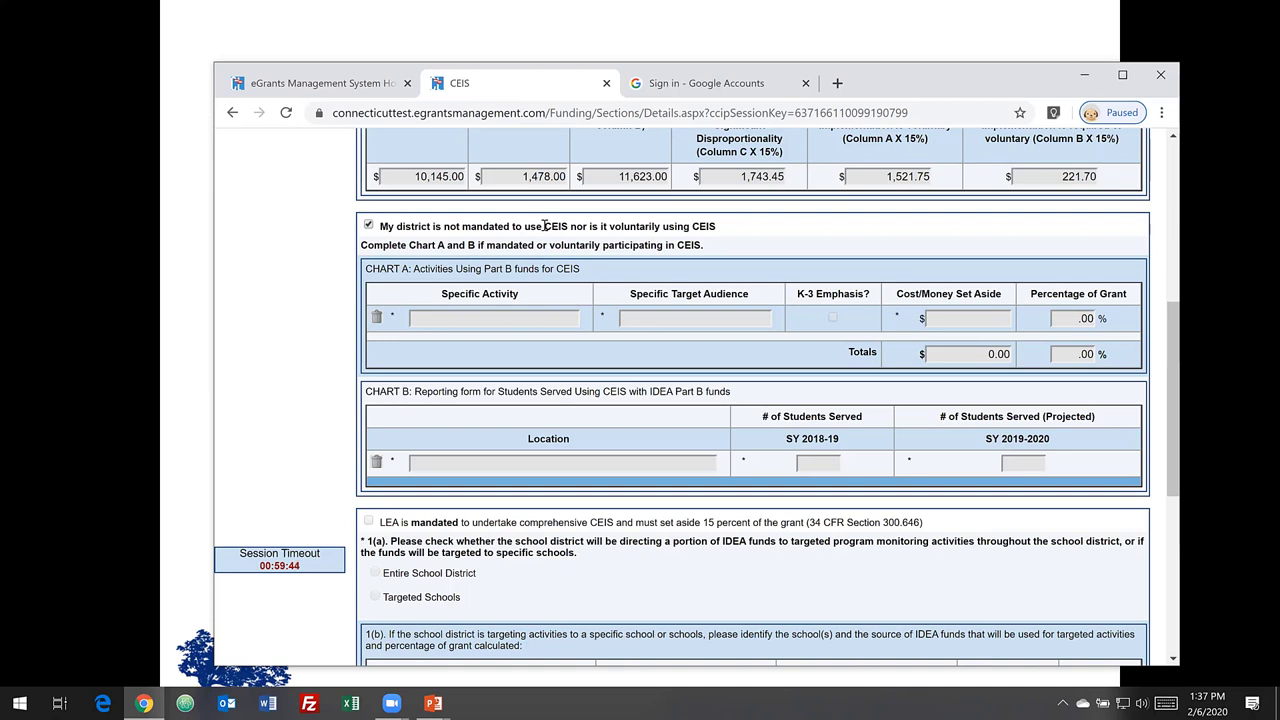
- Mark the district as using CEIS and add Chart A row: SRBI, 3rd graders, $1,744.00 set aside
left_click(369, 226)
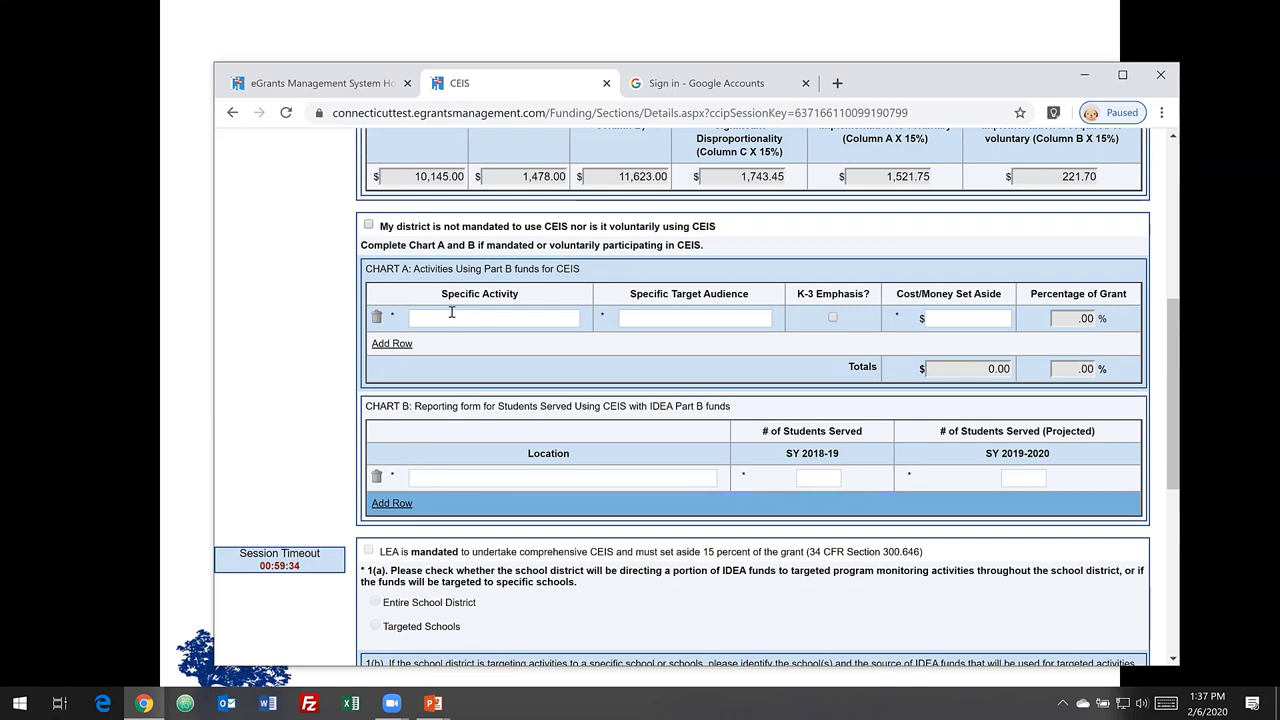
left_click(447, 318)
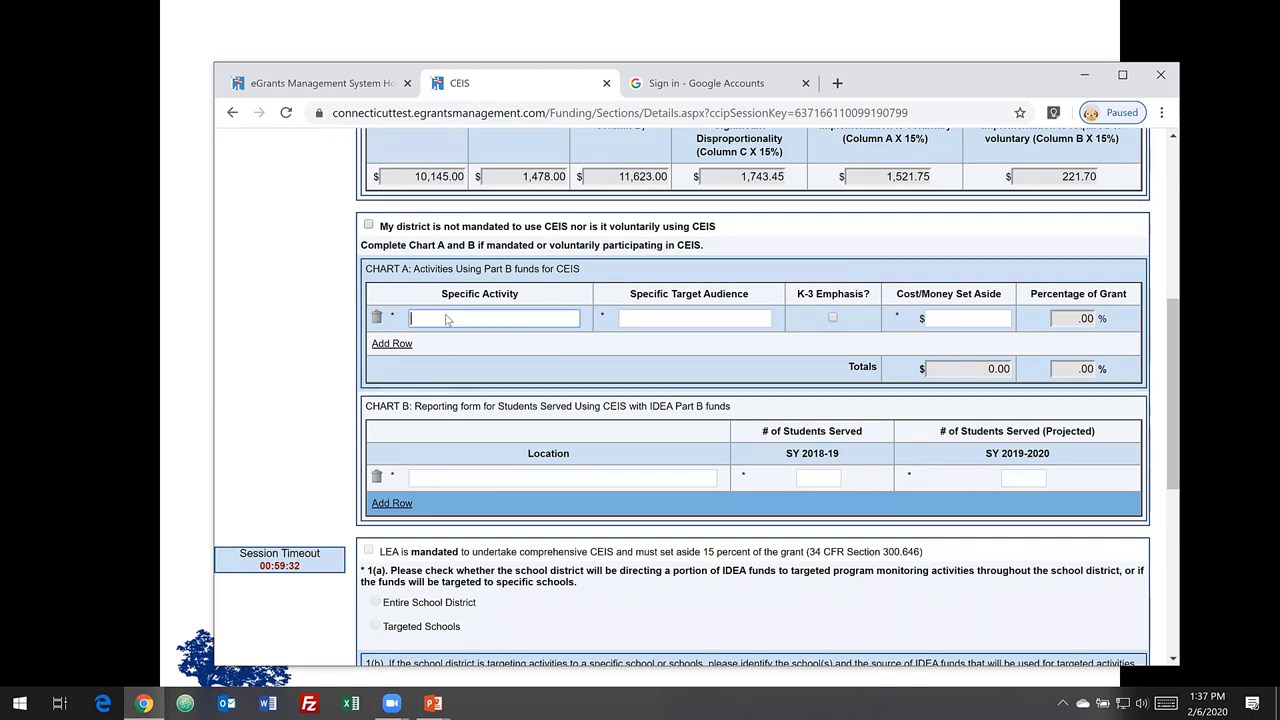
right_click(447, 318)
key("s")
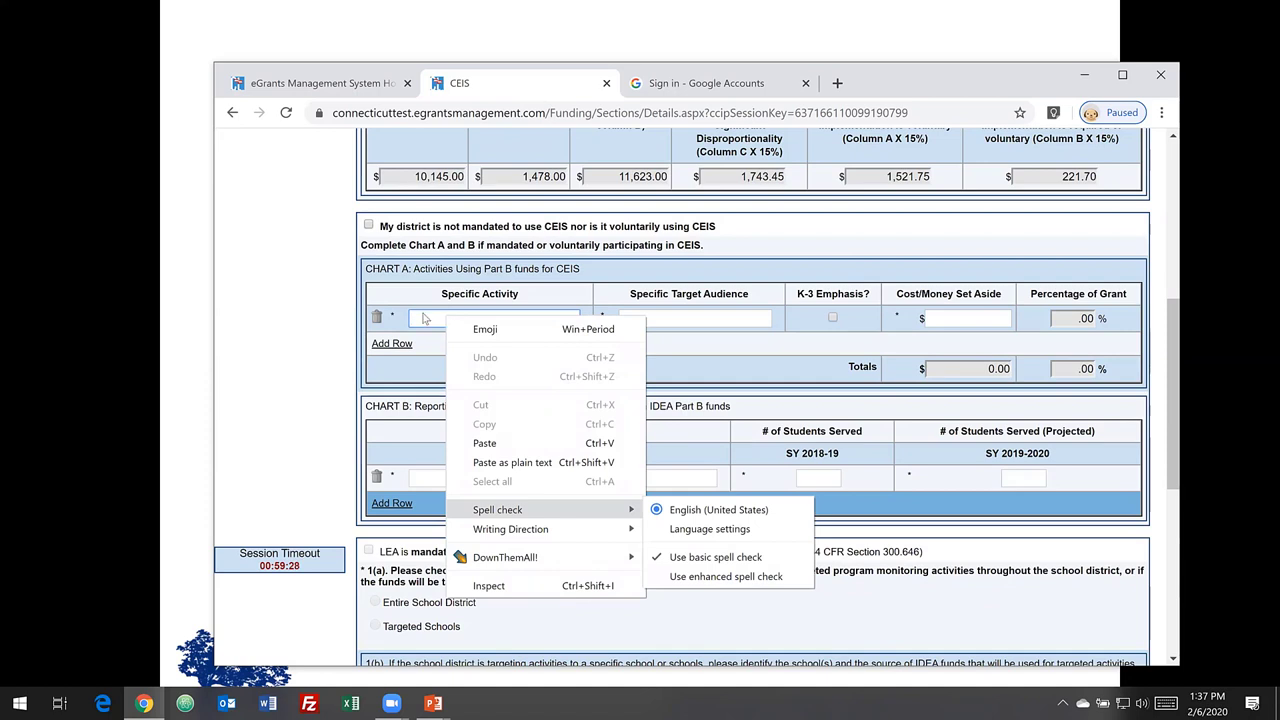
left_click(423, 314)
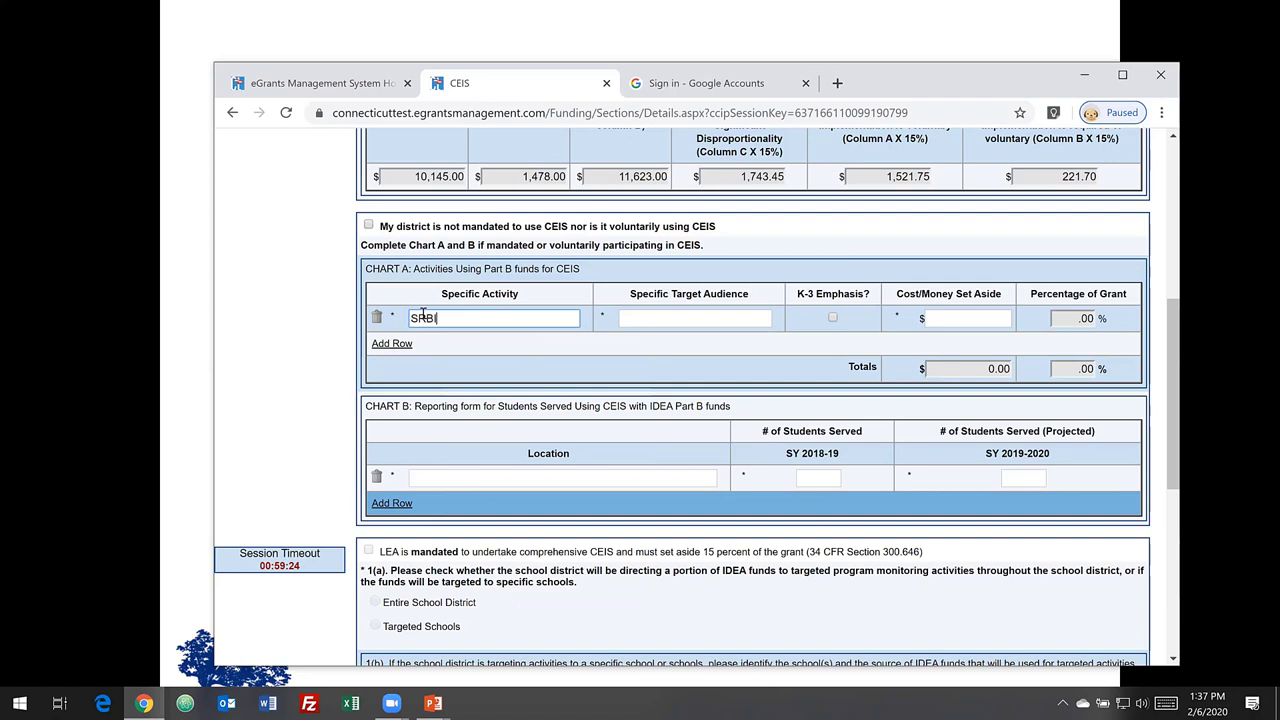
left_click(660, 318)
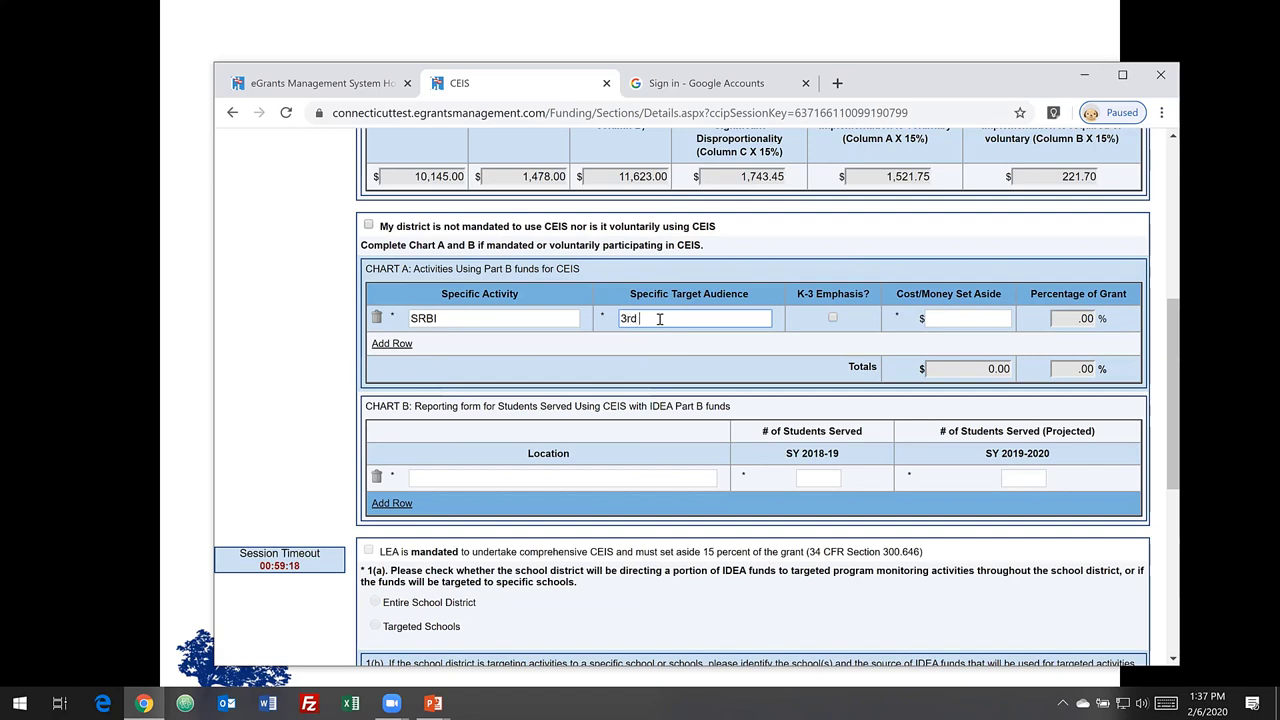
type("3rd graders")
left_click(945, 316)
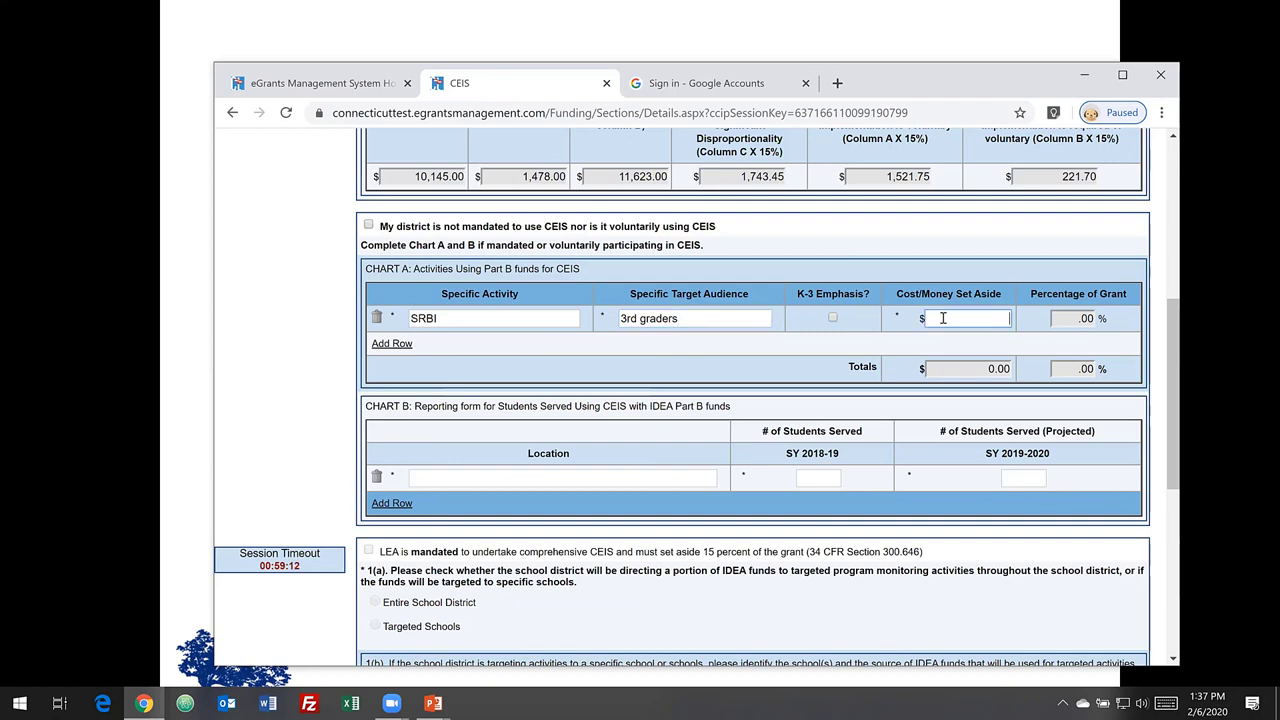
type("1744")
left_click(891, 238)
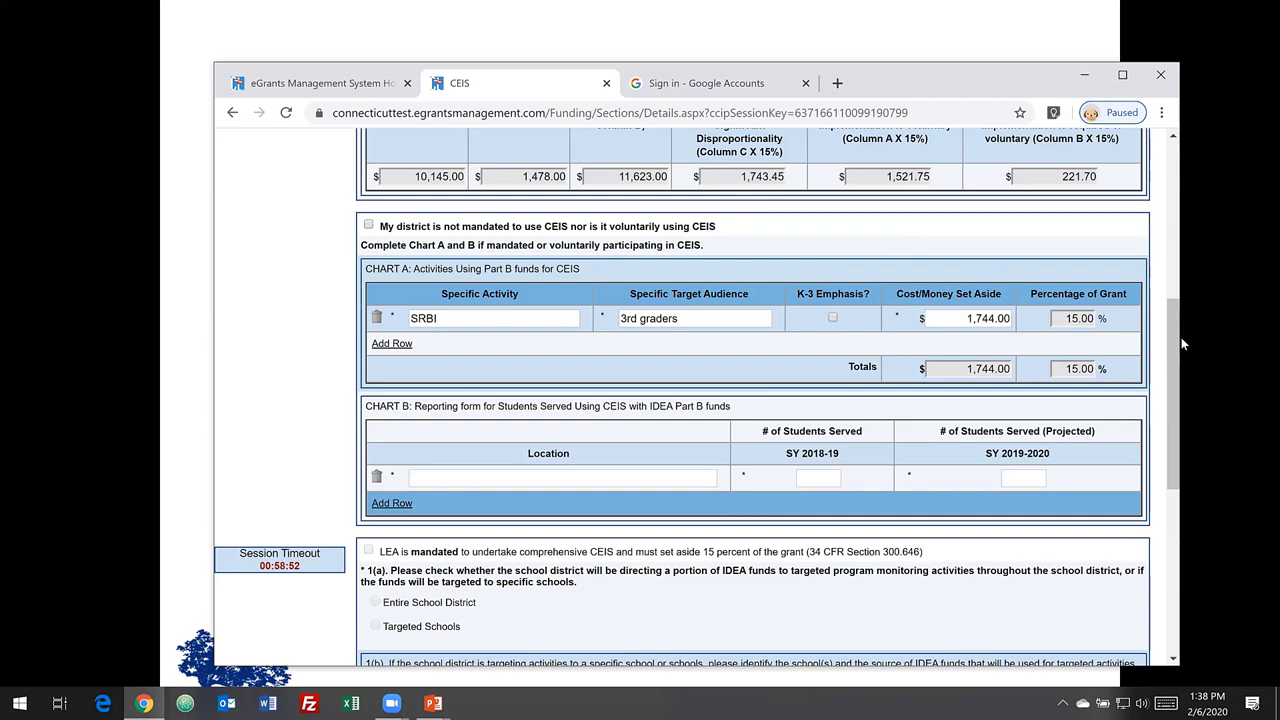
- Review the rest of the CEIS form, including the school-targeting questions, then return to the top
left_click_drag(1178, 346, 1176, 410)
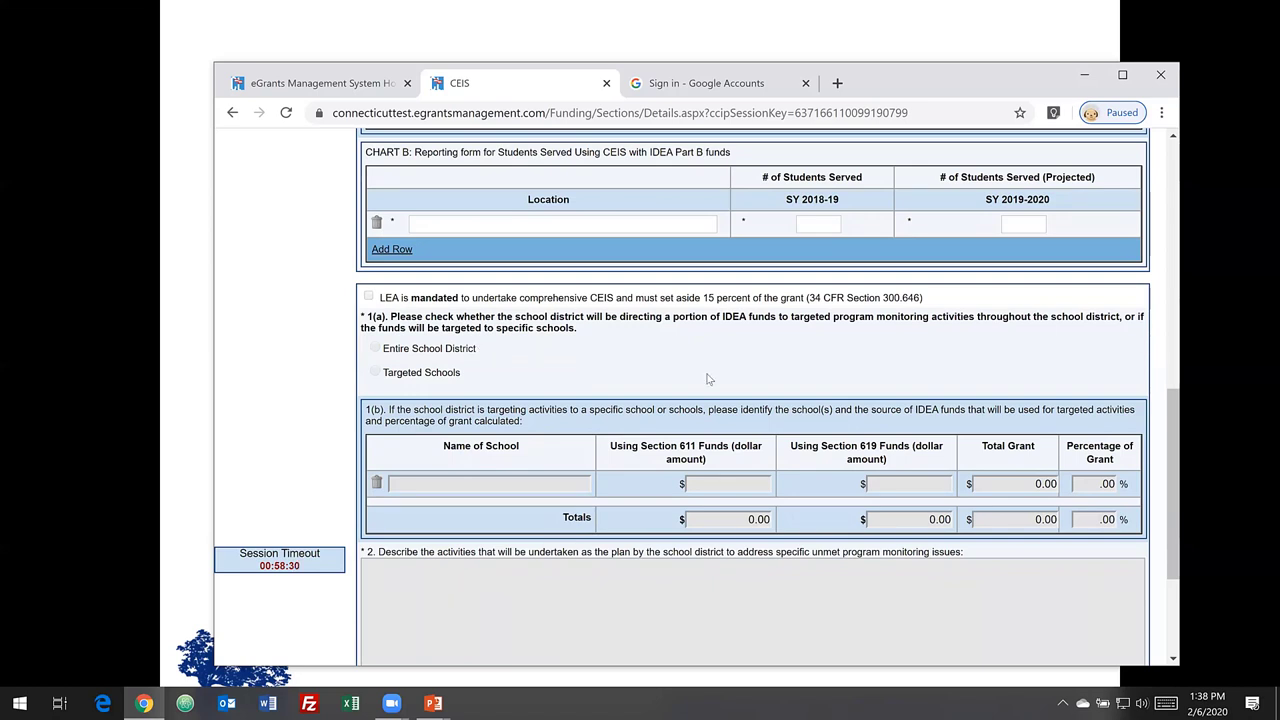
left_click_drag(1108, 410, 1169, 494)
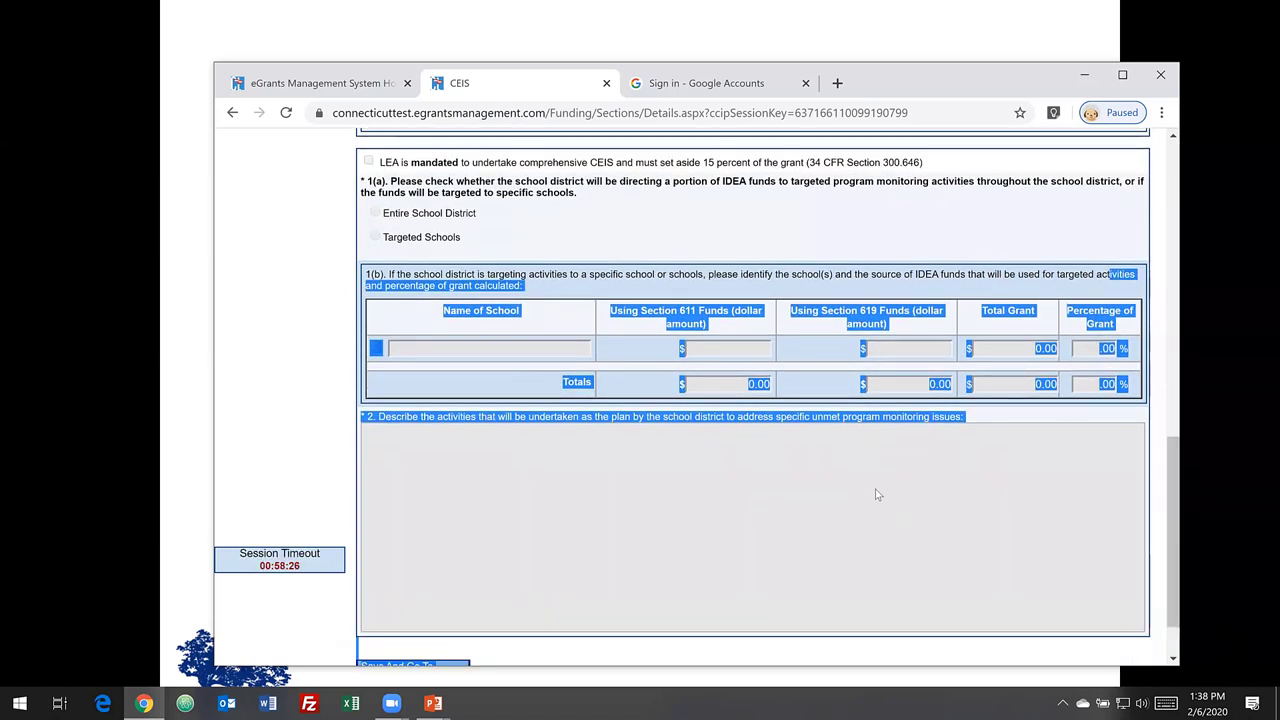
left_click(877, 494)
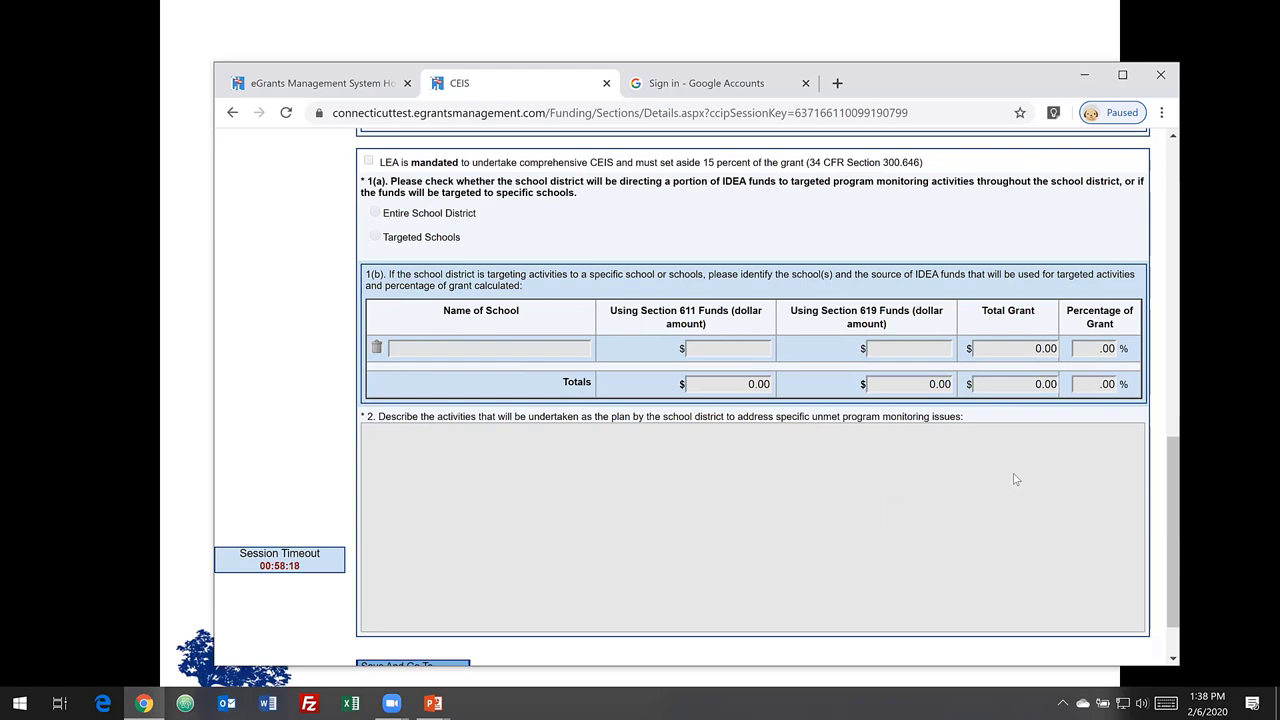
left_click_drag(1170, 502, 1175, 540)
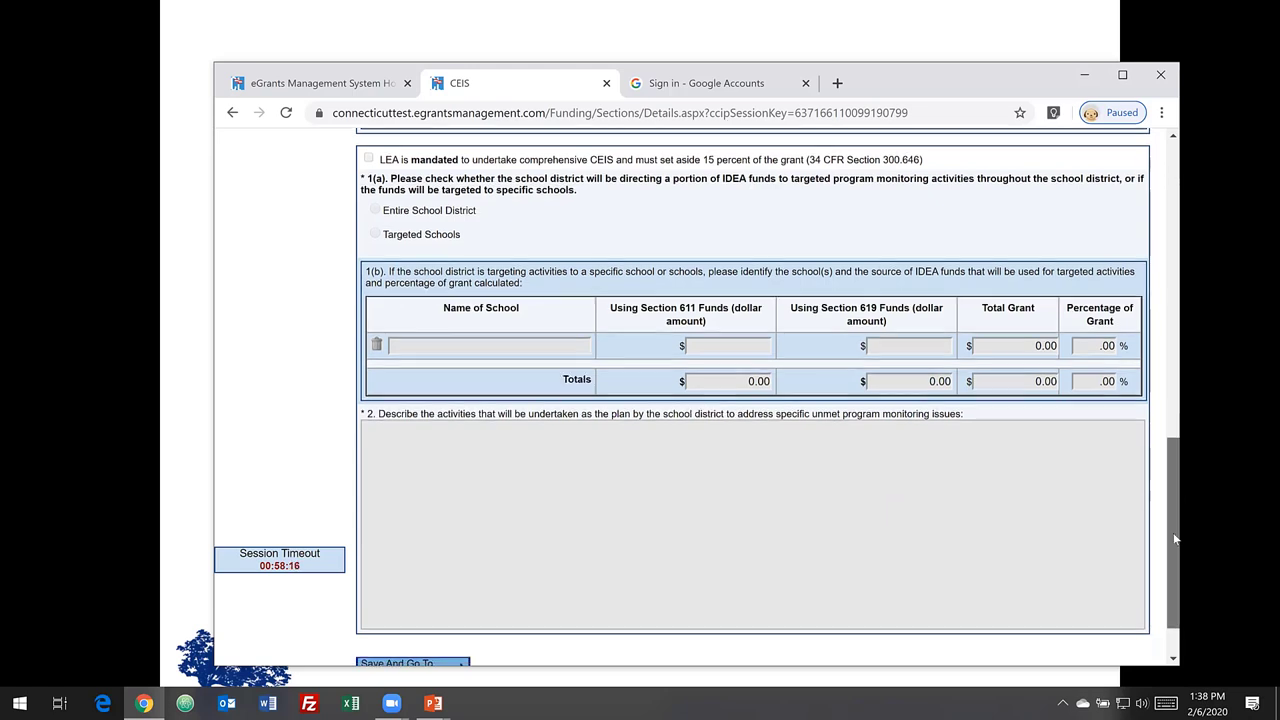
scroll(1178, 467, "up", 3)
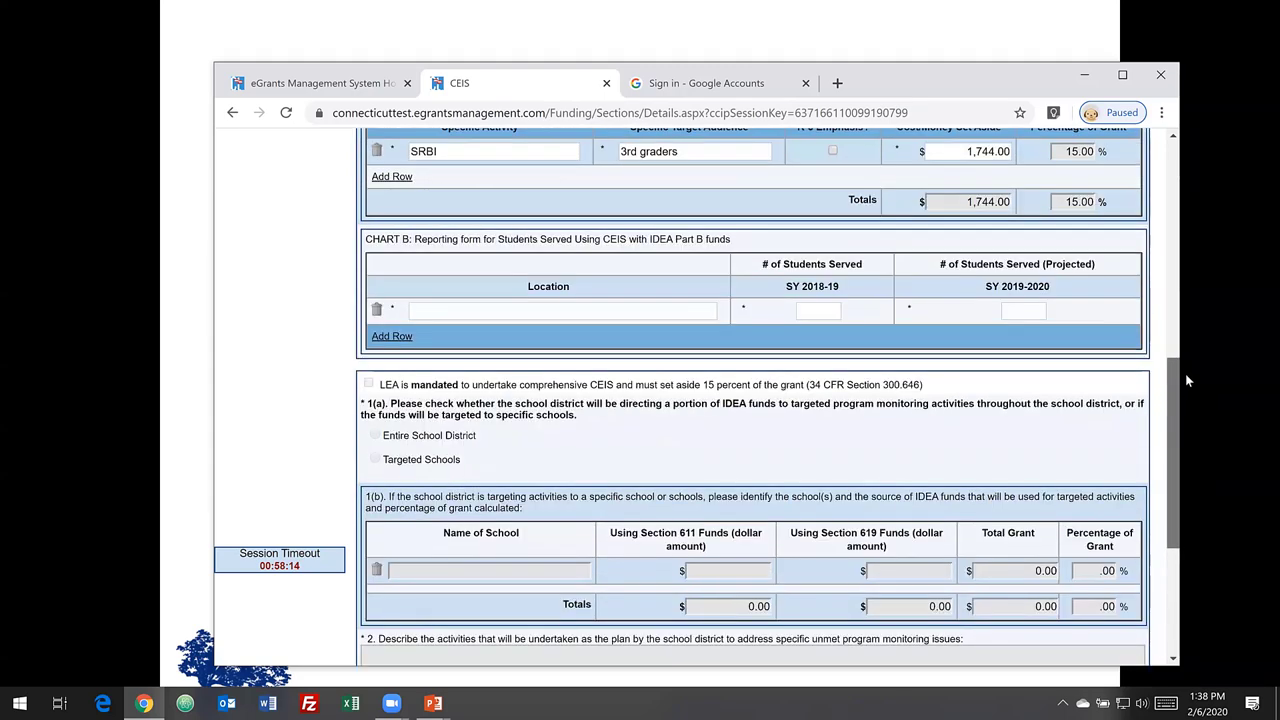
left_click_drag(1175, 378, 1170, 200)
- Save CEIS and advance to Program Options, then save and return to the Sections list
mouse_move(453, 256)
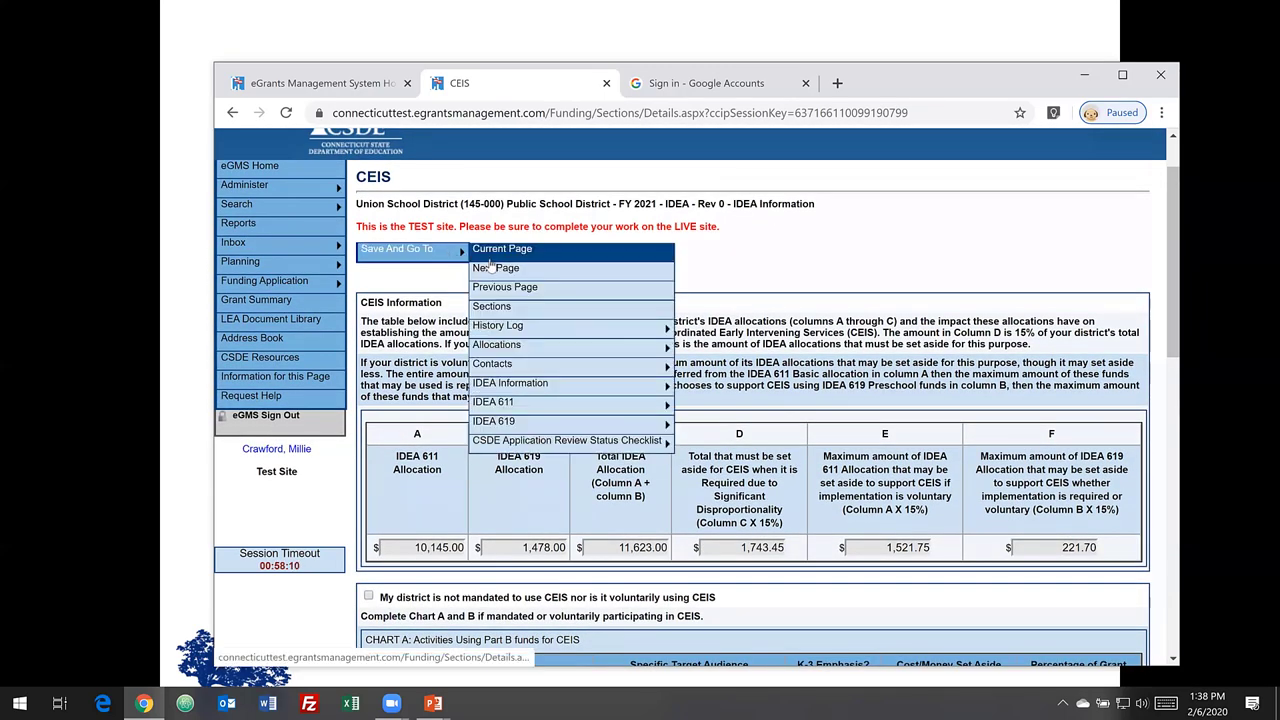
left_click(495, 268)
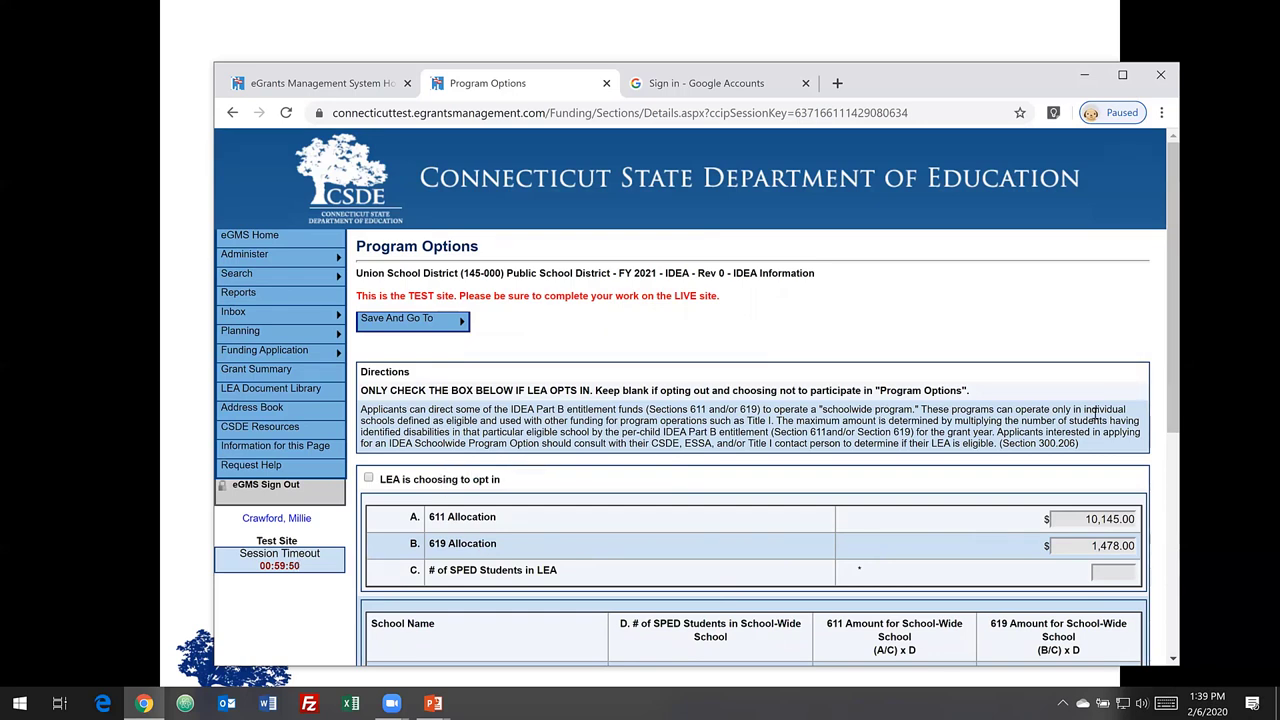
left_click_drag(1177, 408, 1176, 431)
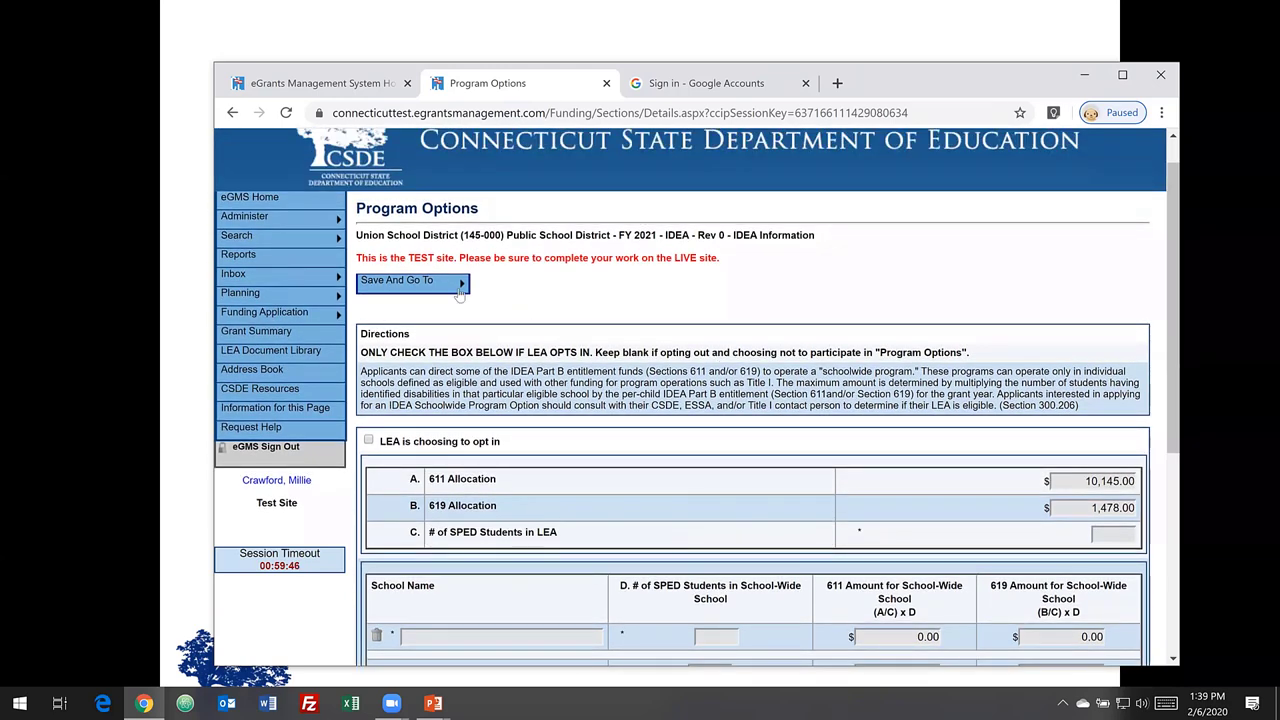
mouse_move(452, 288)
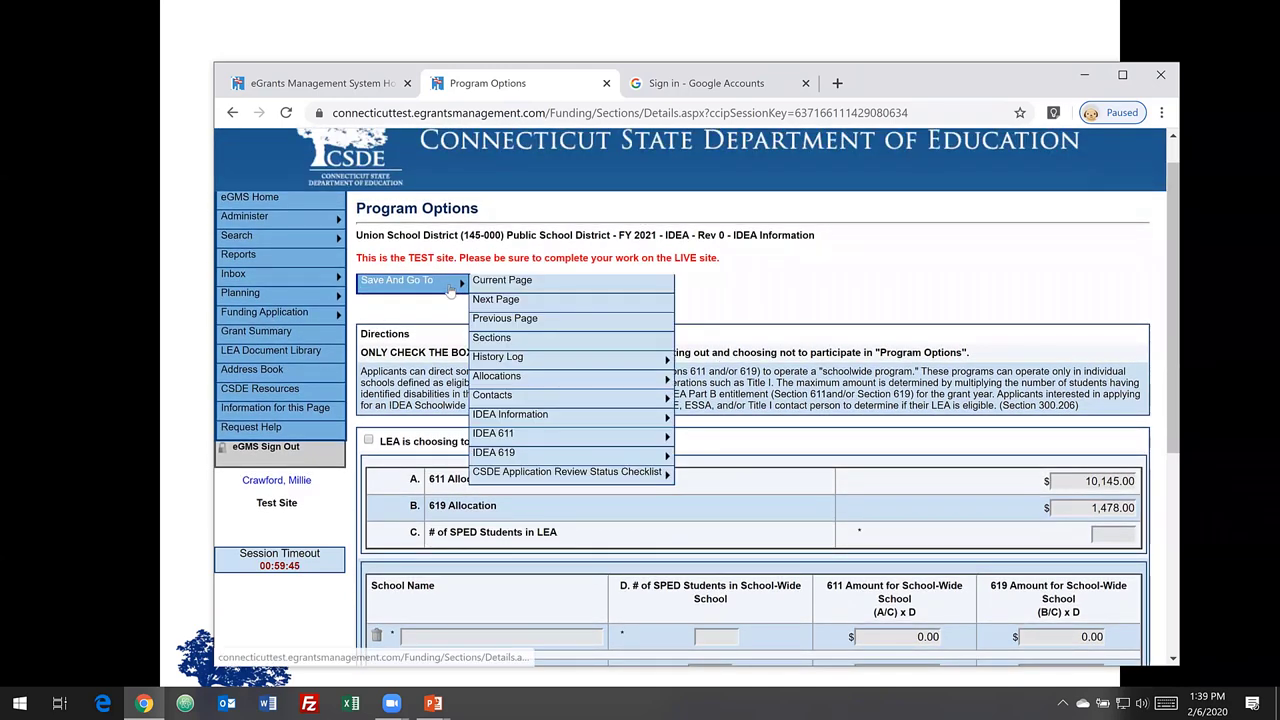
left_click(490, 340)
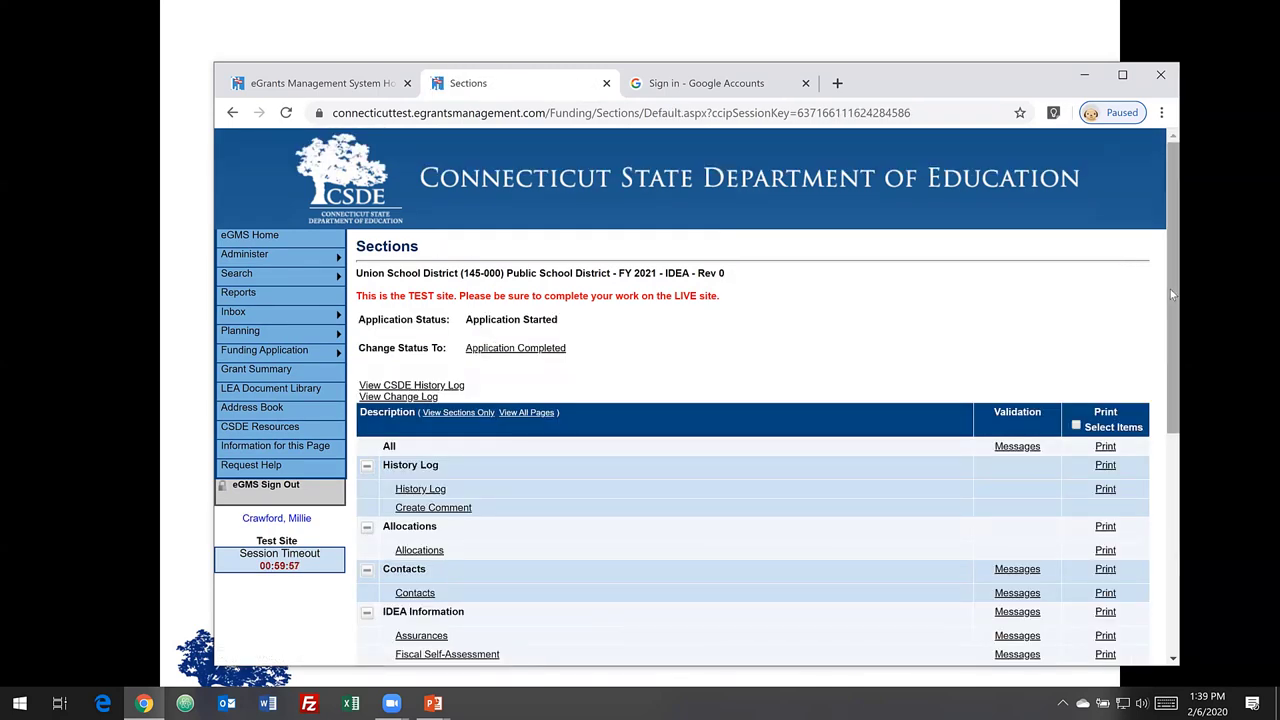
- Open the Excess Cost section from the Sections list and zoom the page in
left_click_drag(1170, 289, 1176, 420)
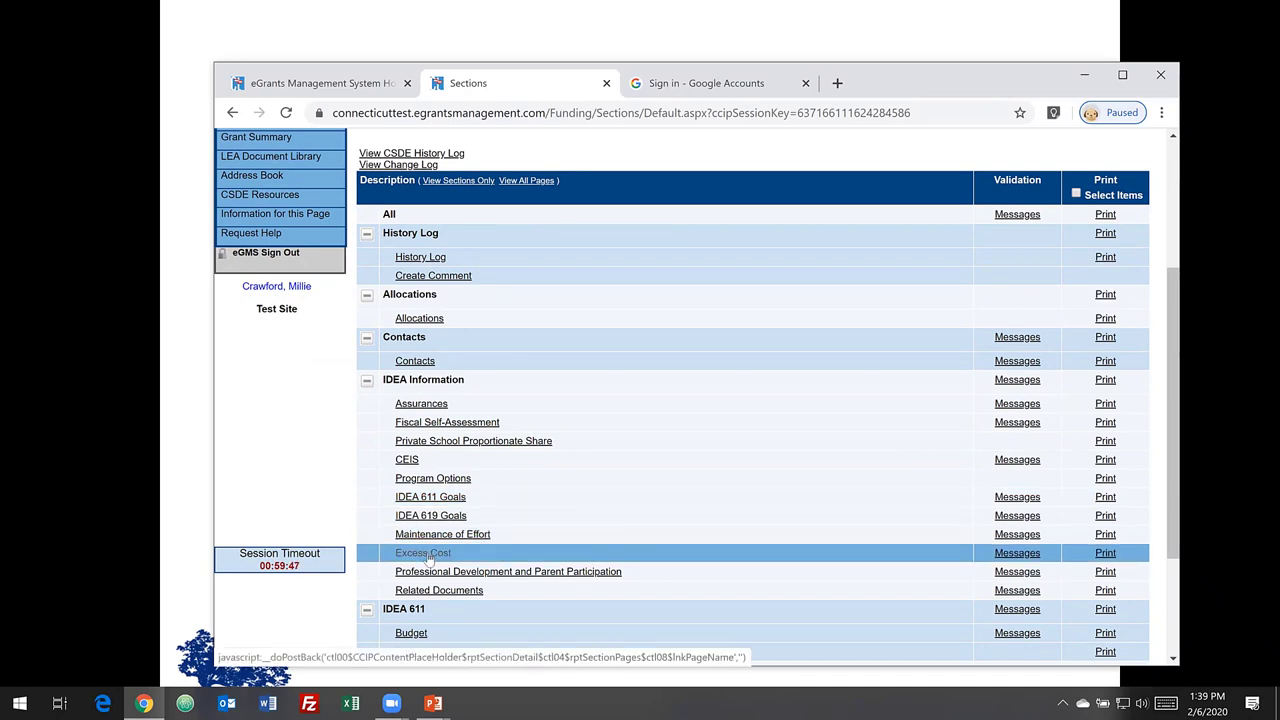
left_click(428, 555)
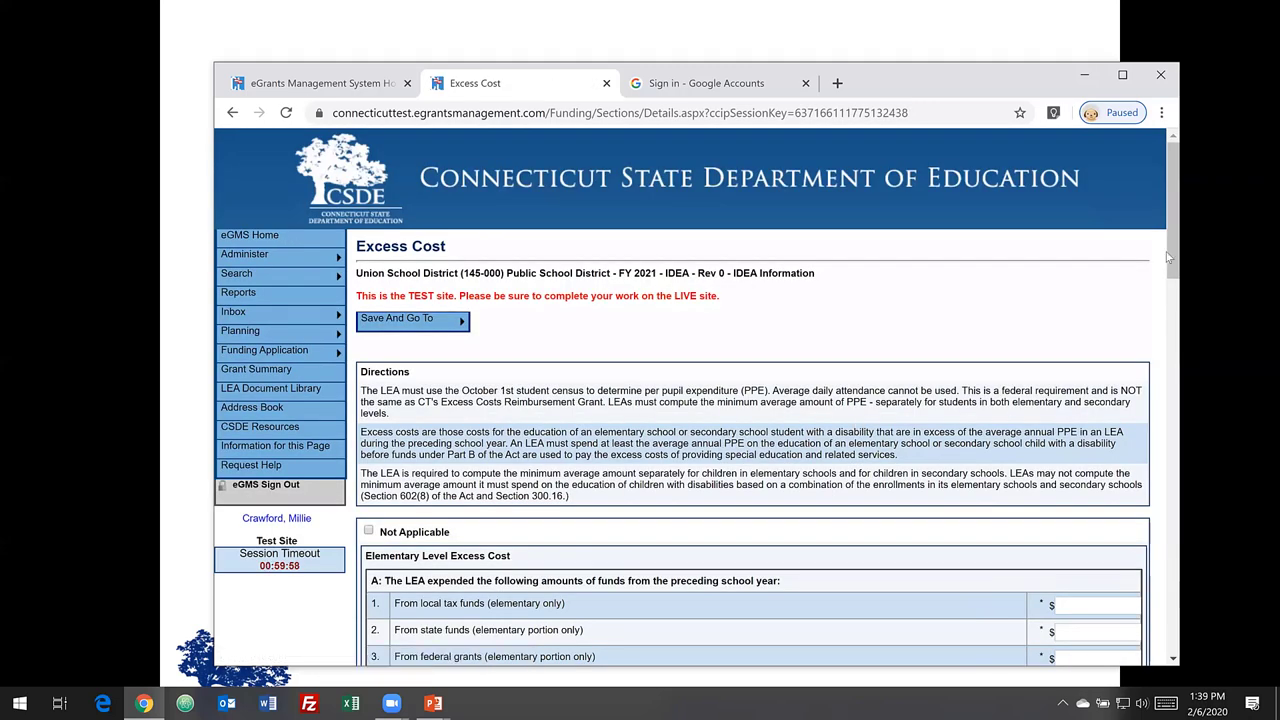
left_click_drag(1170, 260, 1177, 326)
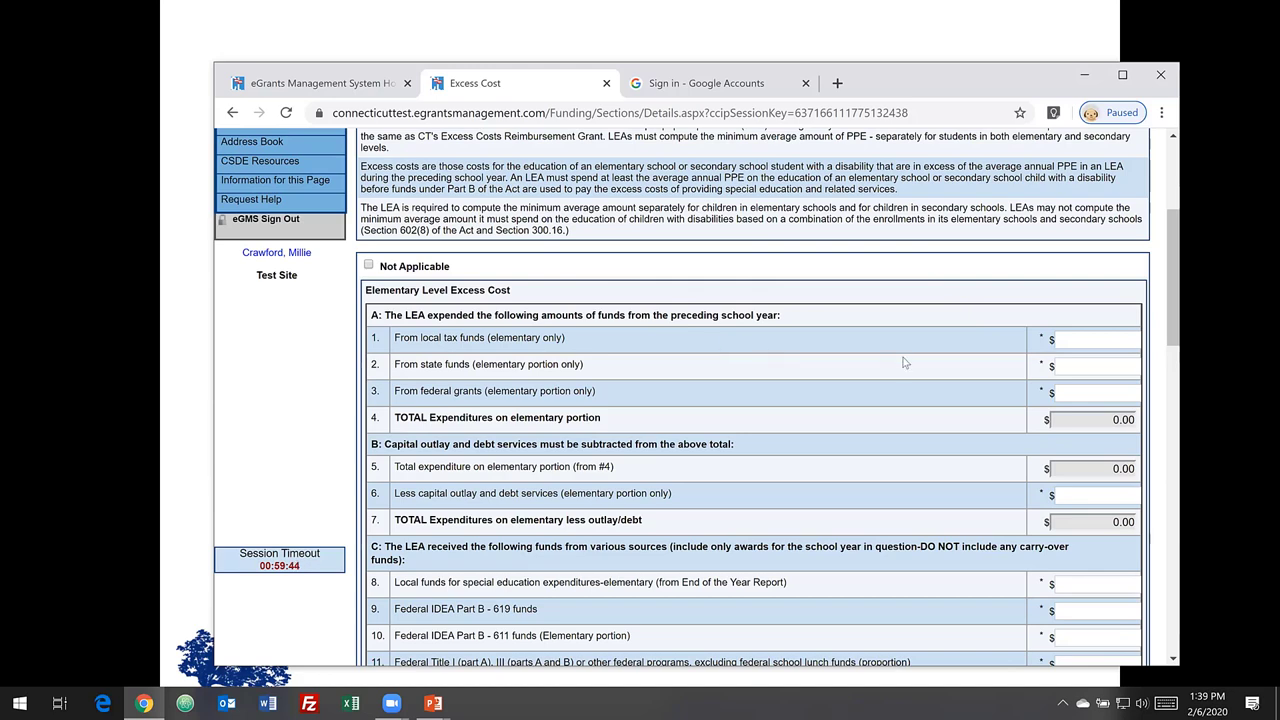
key("ctrl+plus")
key("ctrl+plus")
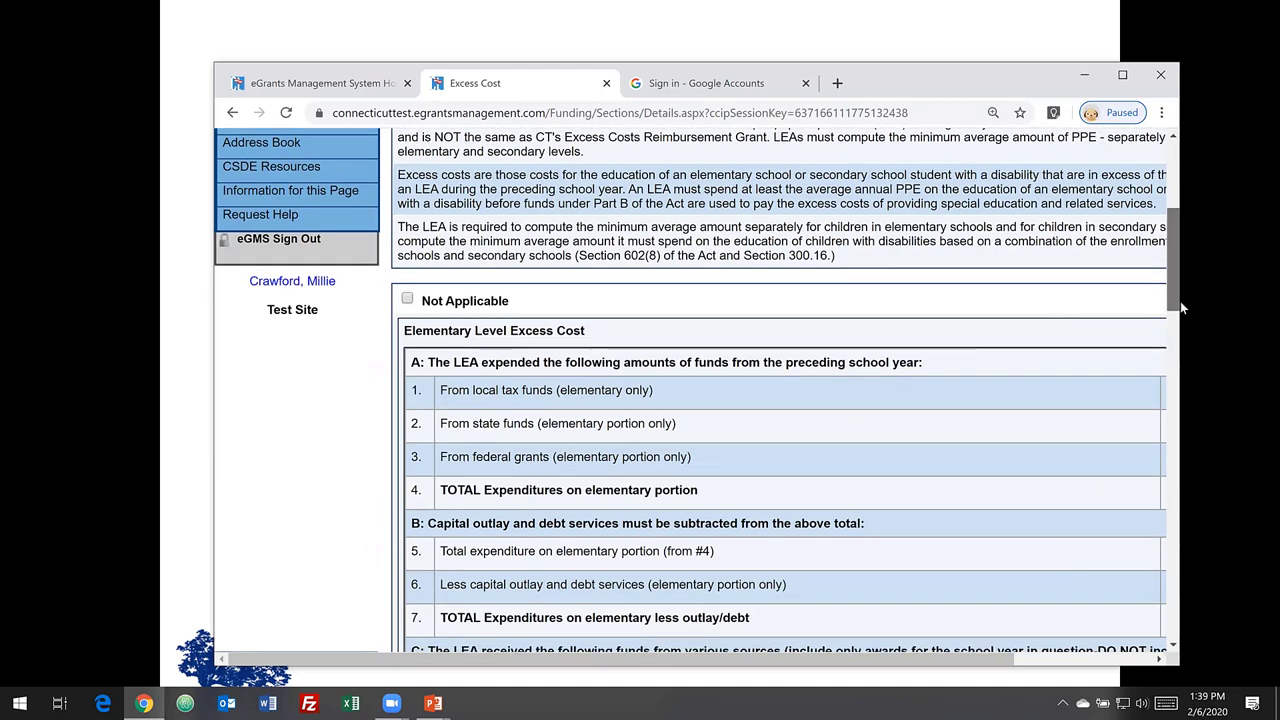
scroll(1180, 302, "down", 3)
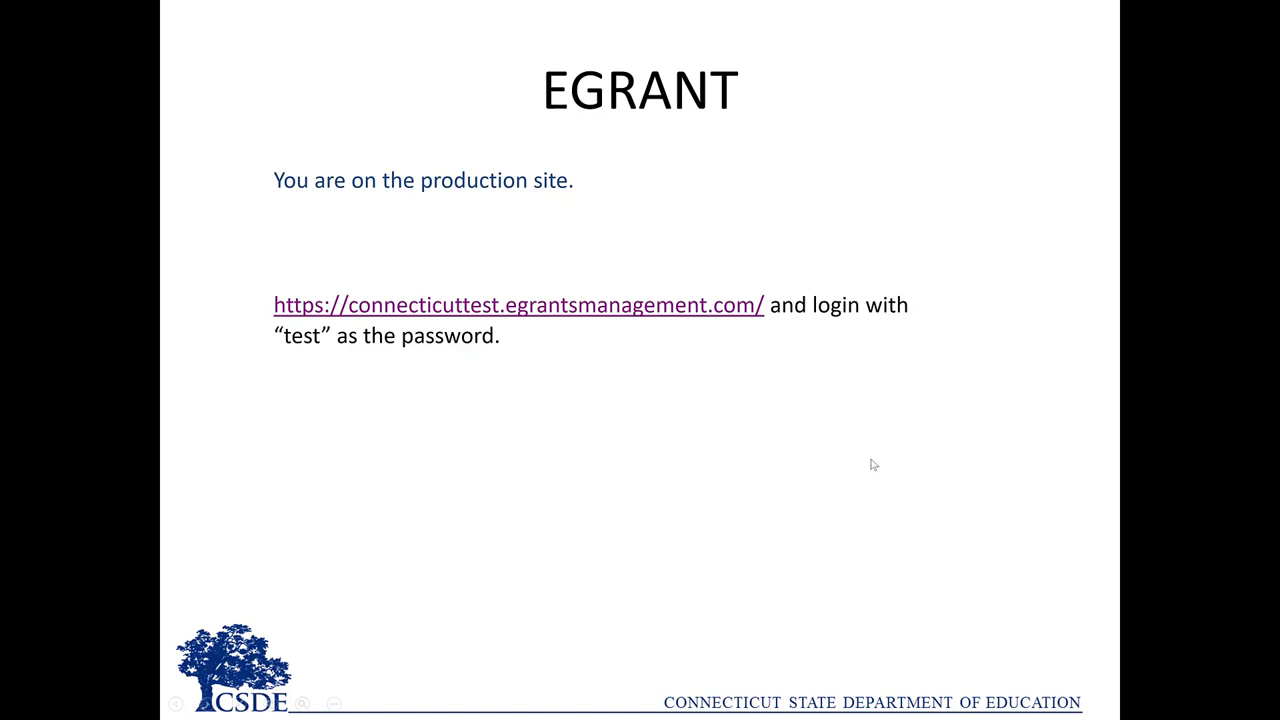
- Exit the PowerPoint slideshow to bring the eGMS Excess Cost page back
right_click(882, 200)
left_click(860, 172)
key("alt+Tab")
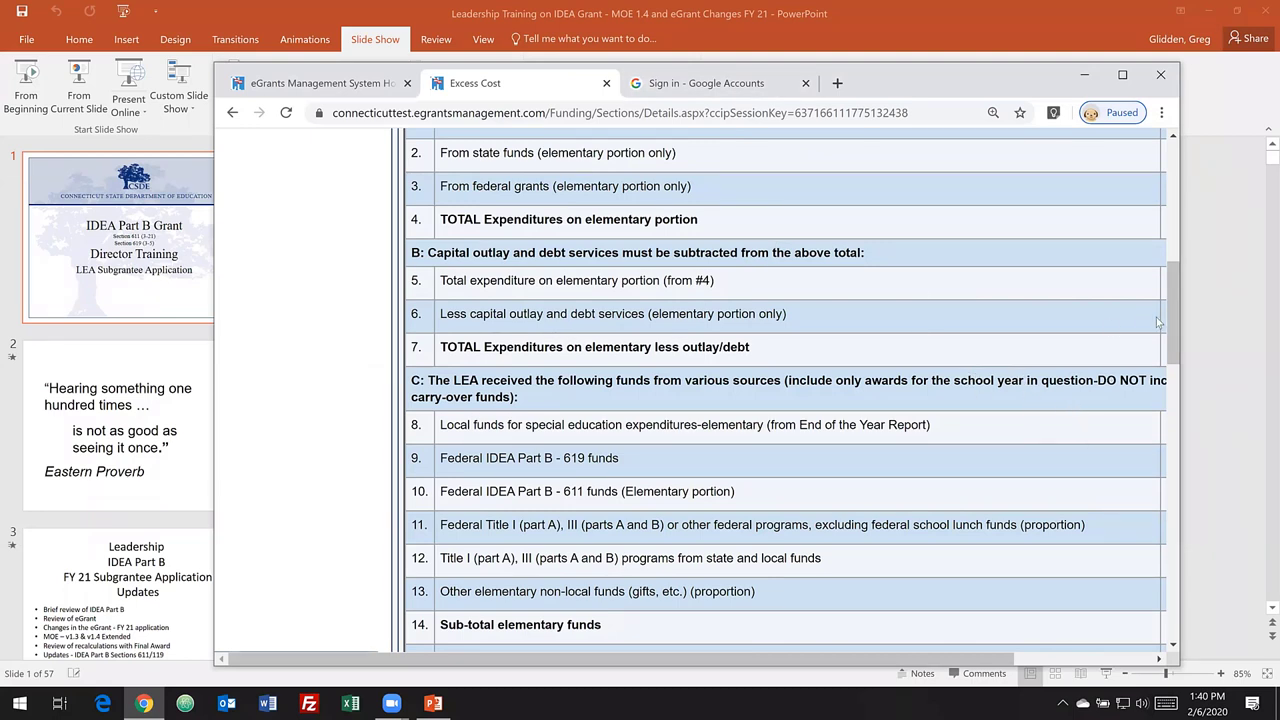
- Review the Excess Cost elementary and secondary tables, then bring up the Save And Go To menu
left_click_drag(1172, 312, 1182, 445)
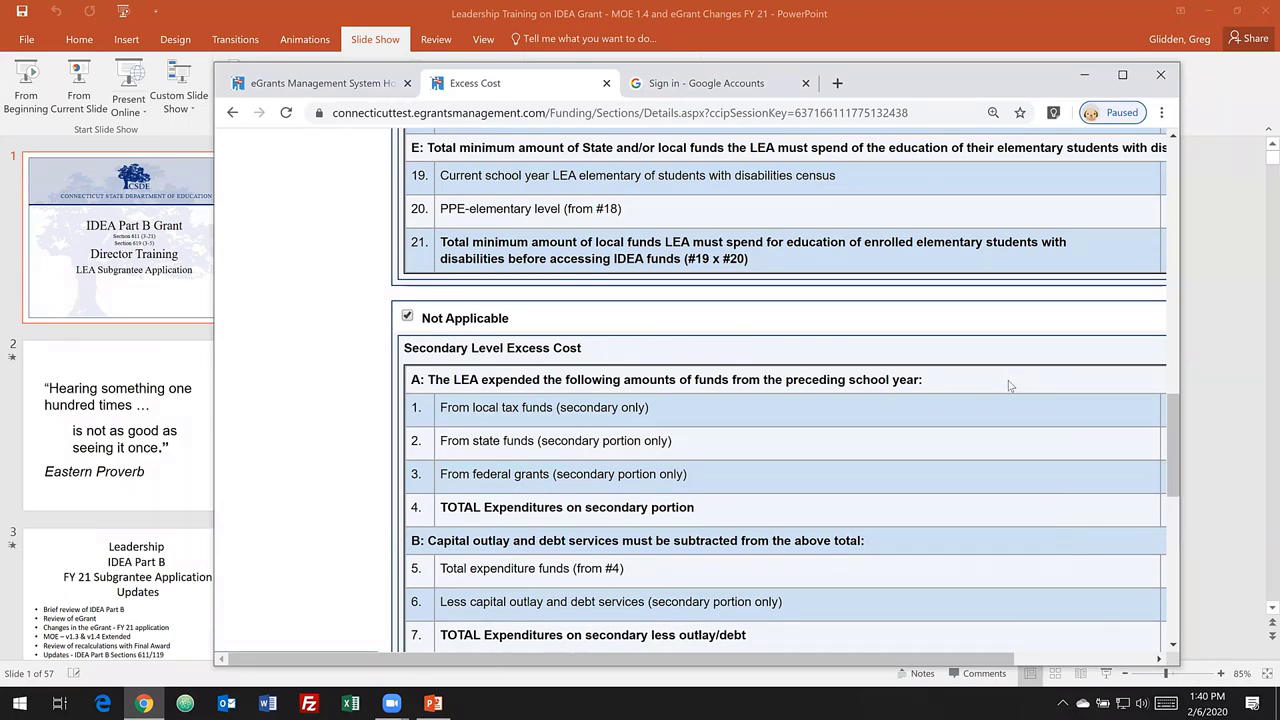
scroll(1010, 382, "down", 1)
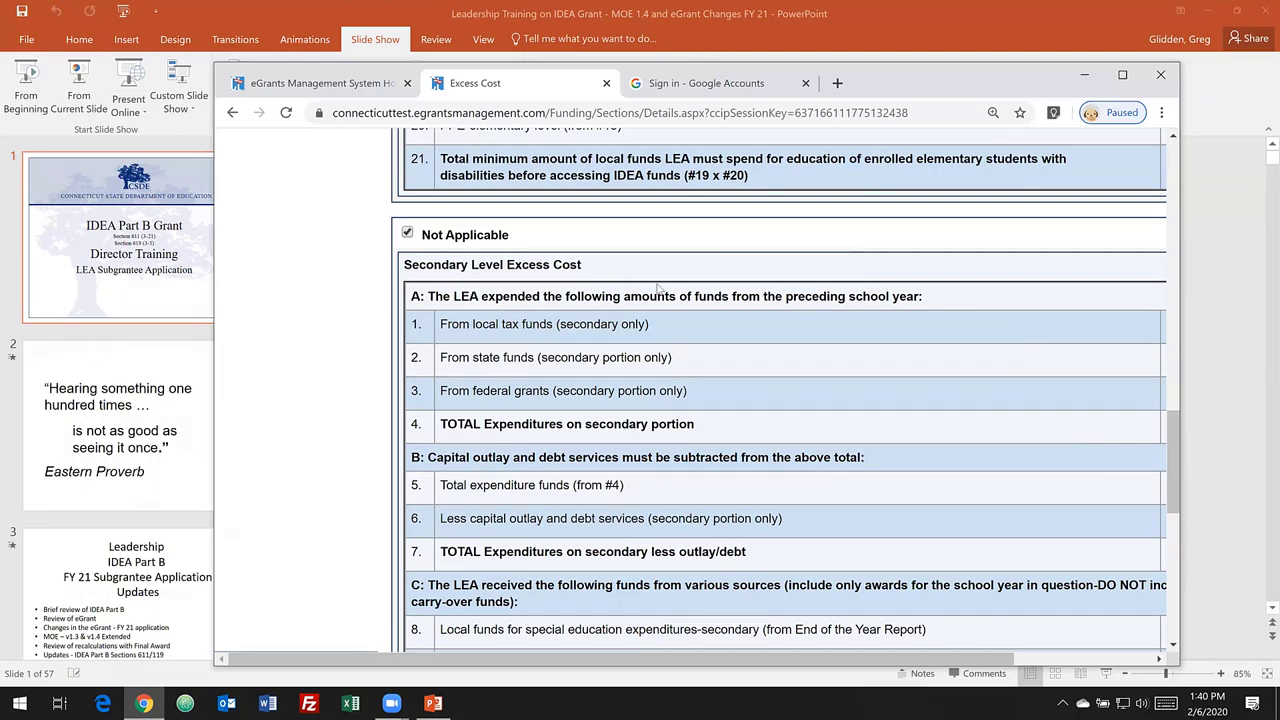
scroll(659, 288, "up", 8)
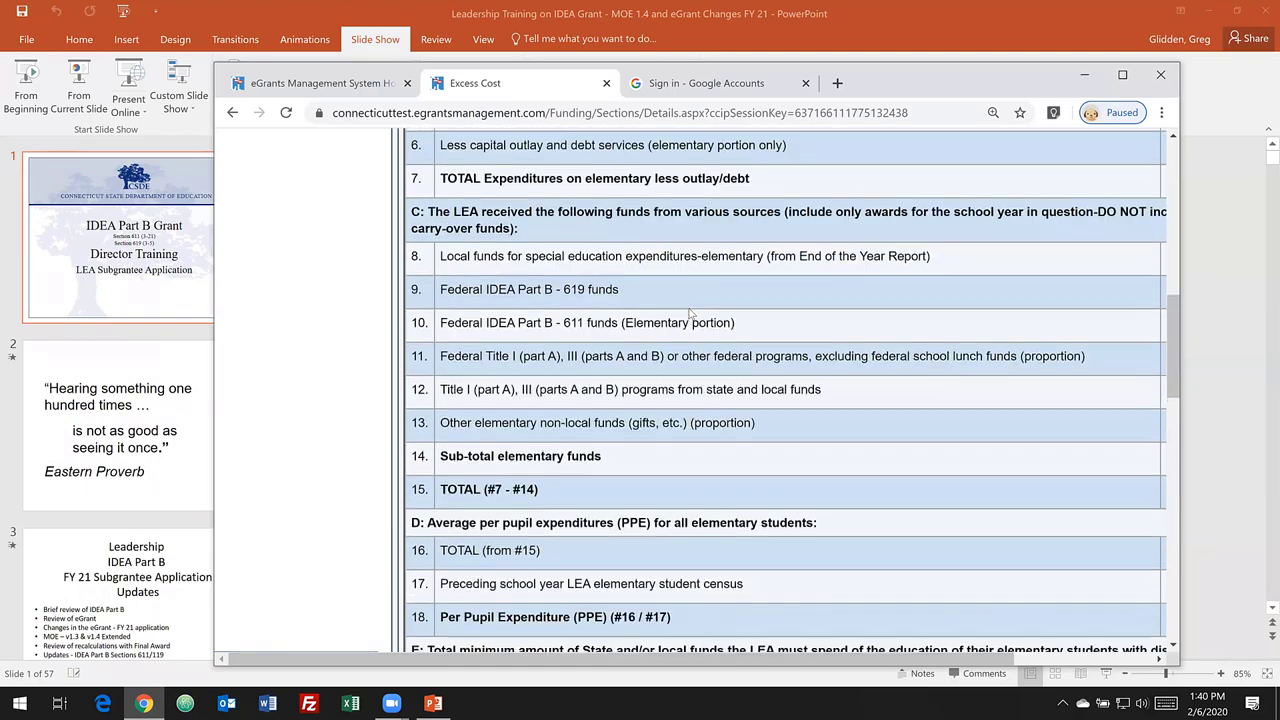
scroll(690, 314, "down", 6)
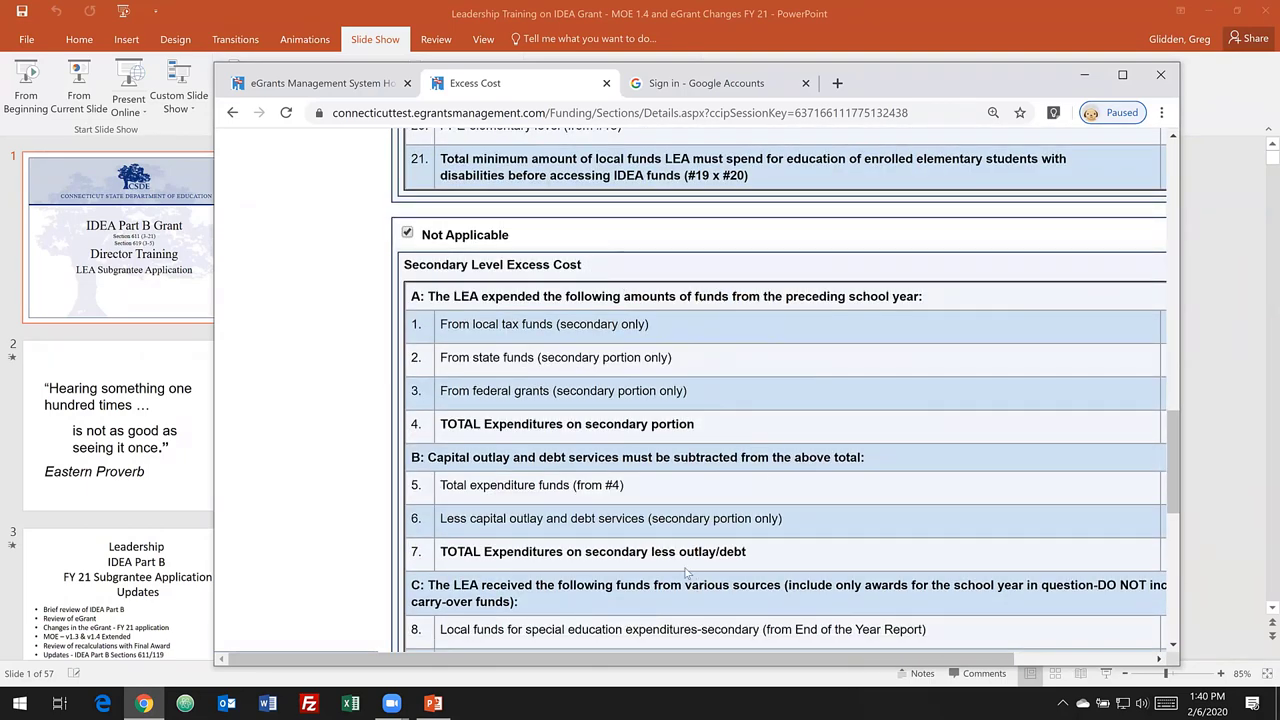
left_click_drag(615, 660, 753, 660)
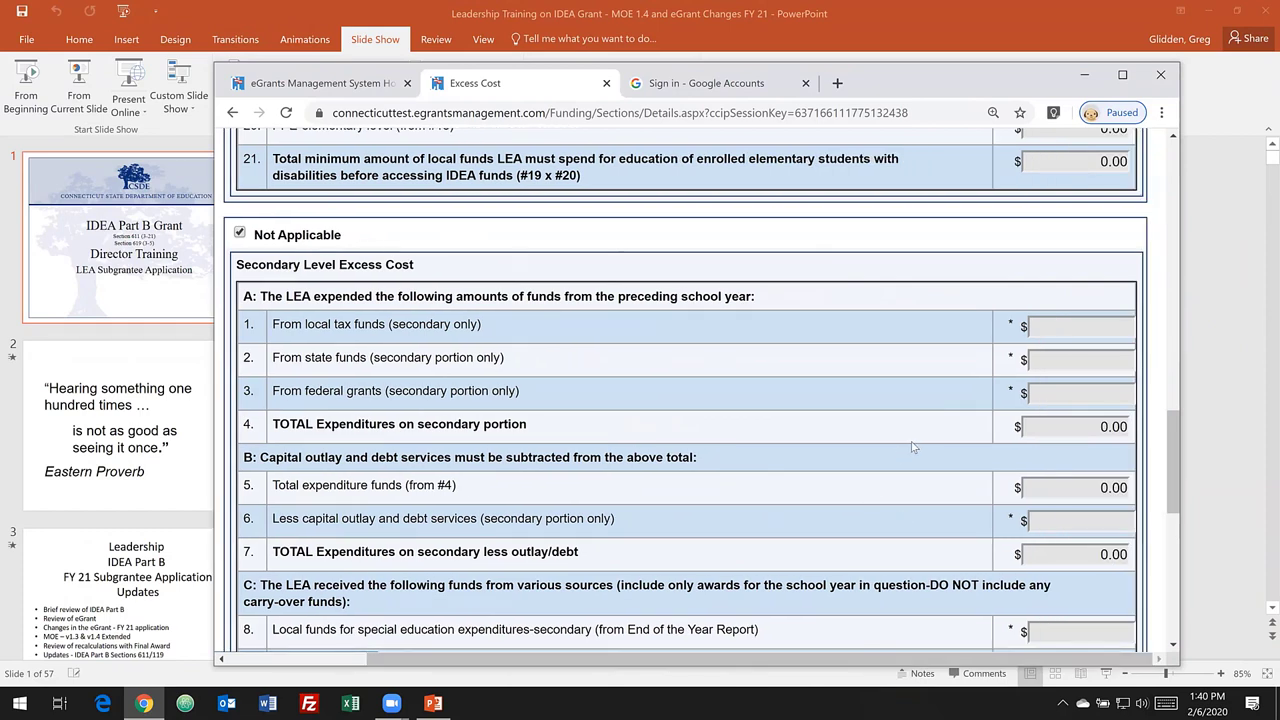
scroll(912, 447, "up", 6)
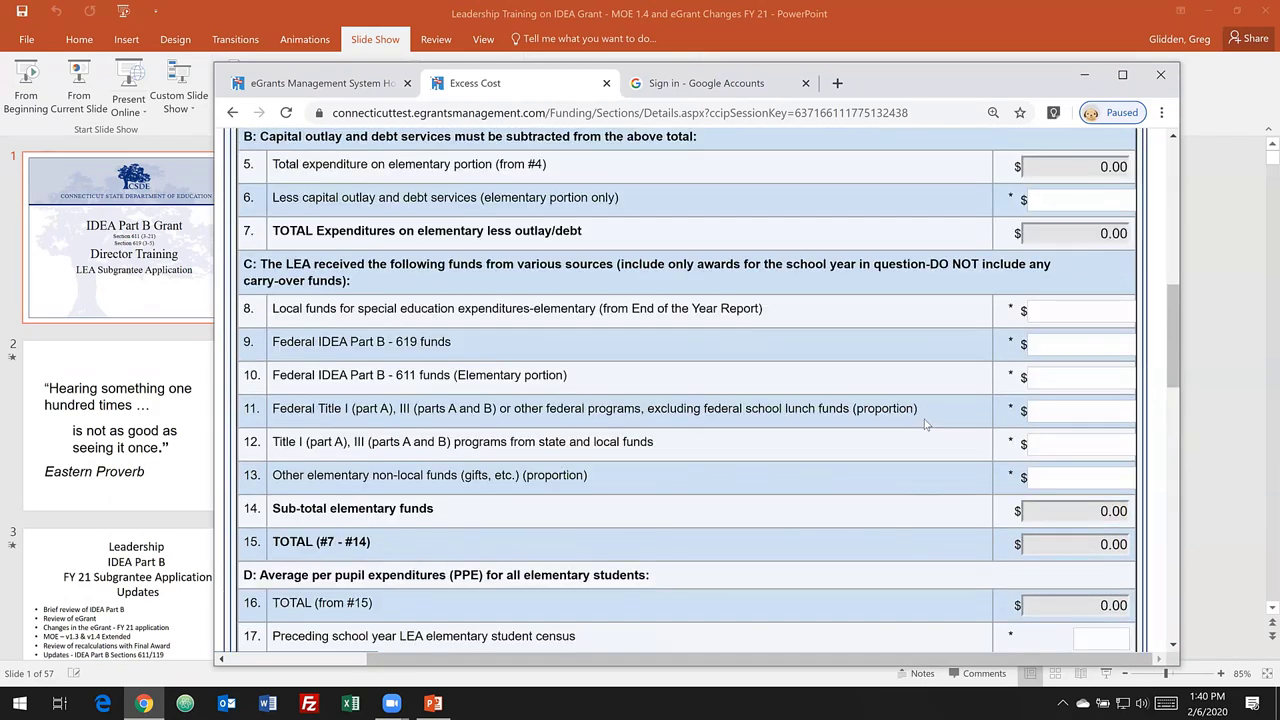
scroll(925, 425, "up", 2)
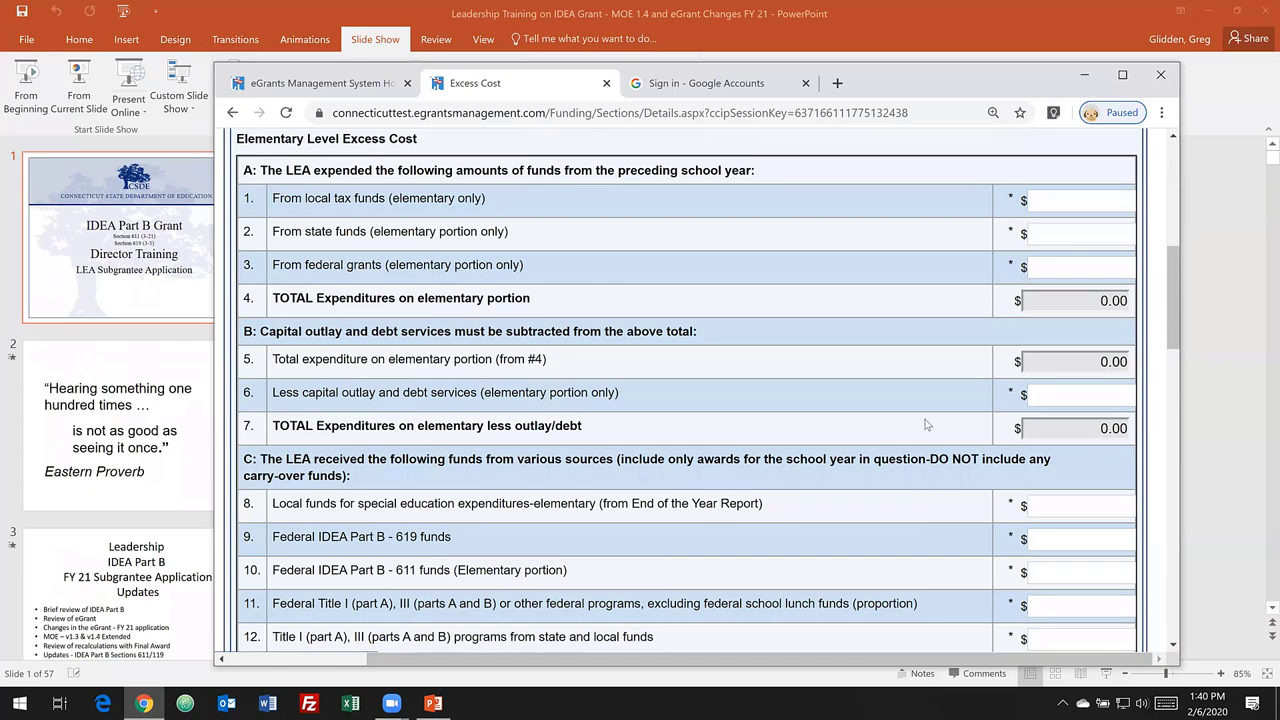
scroll(896, 424, "up", 5)
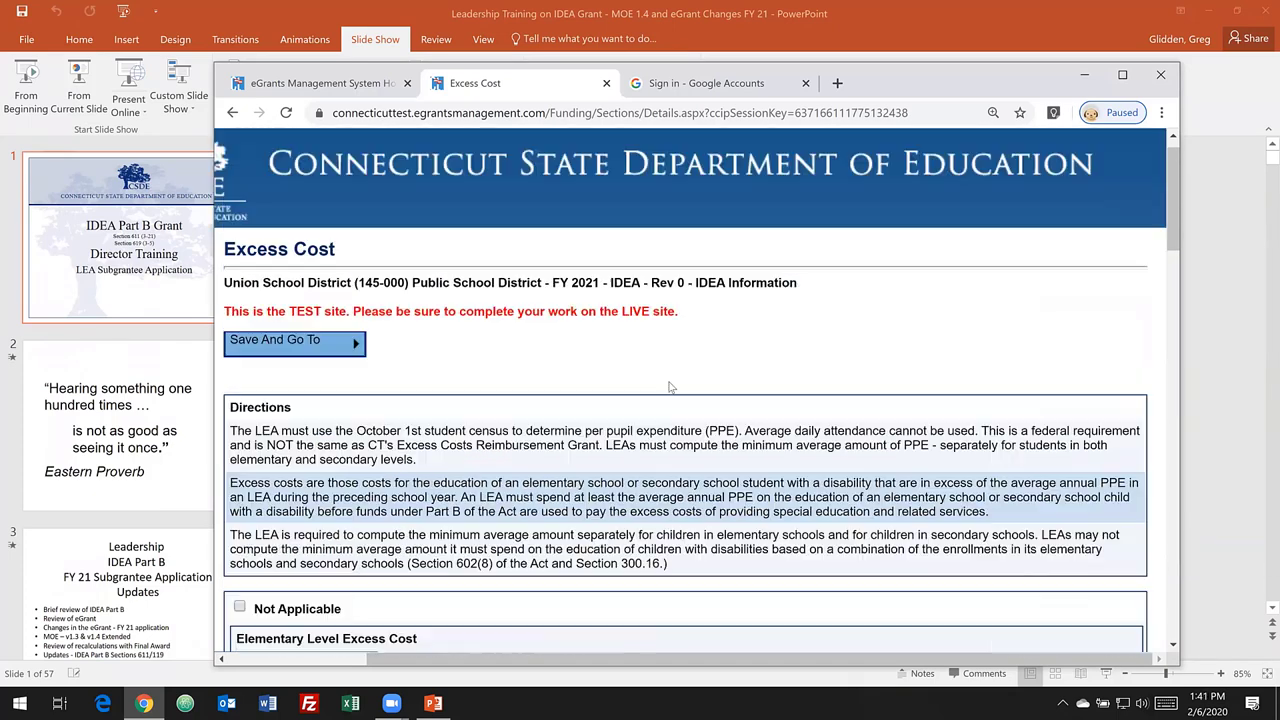
mouse_move(345, 341)
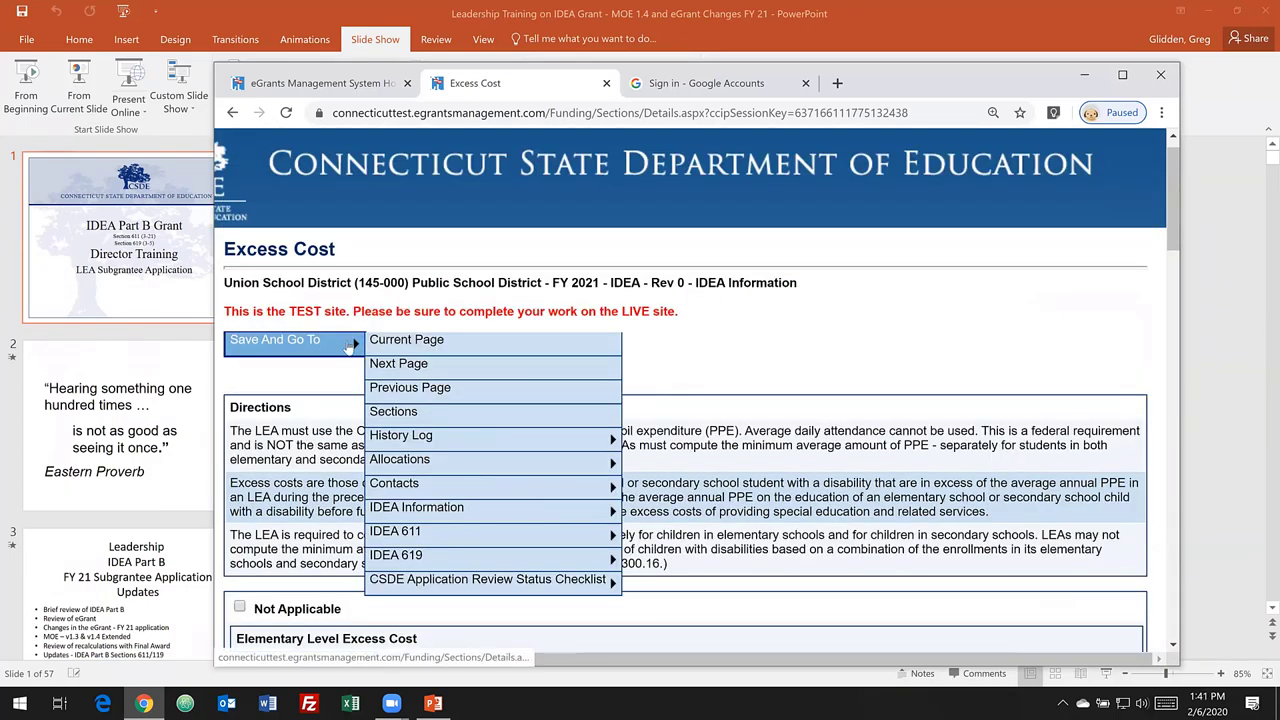
- Save to Sections, open the IDEA 611 Budget by Purpose, and open row 03 CEIS lines
left_click(413, 414)
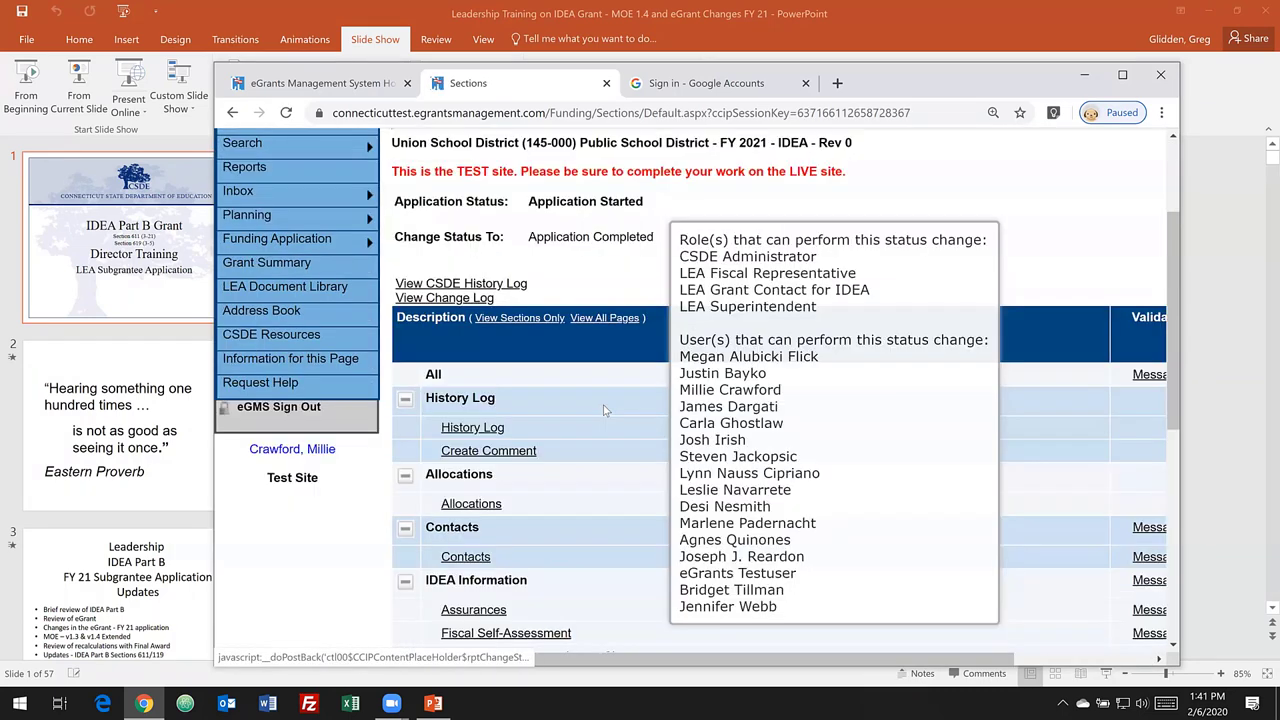
scroll(622, 414, "down", 5)
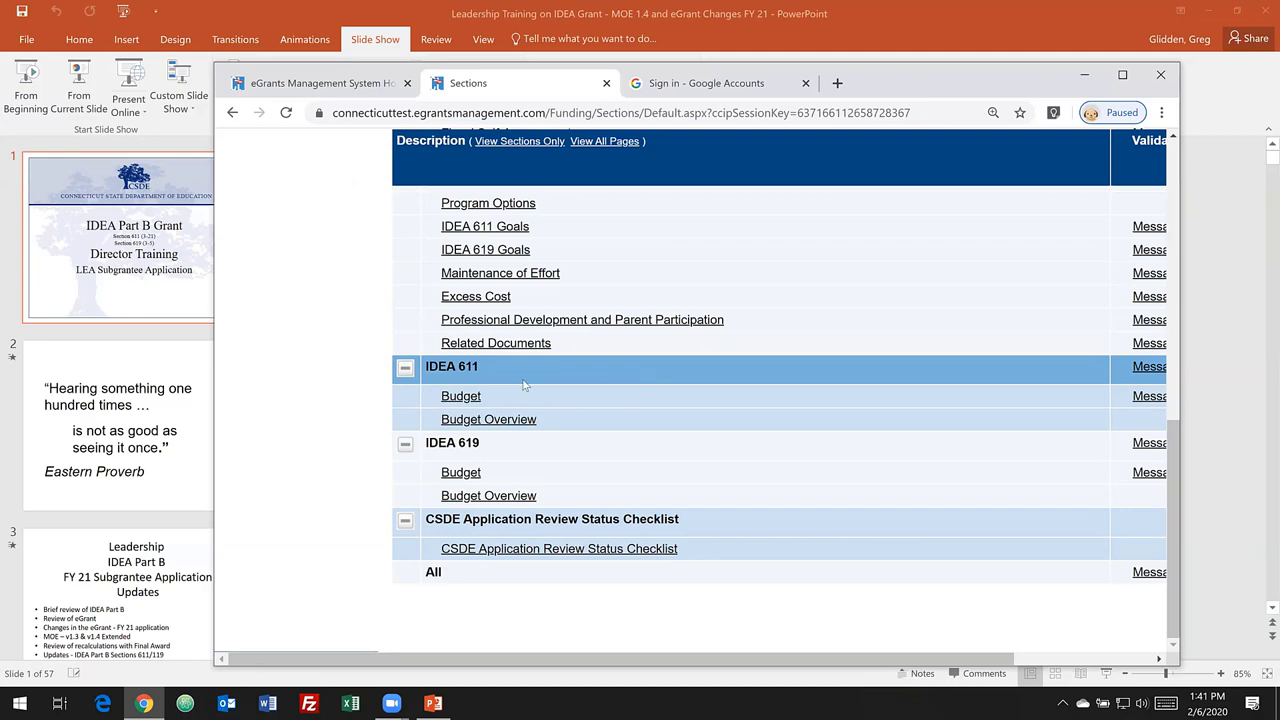
left_click(460, 397)
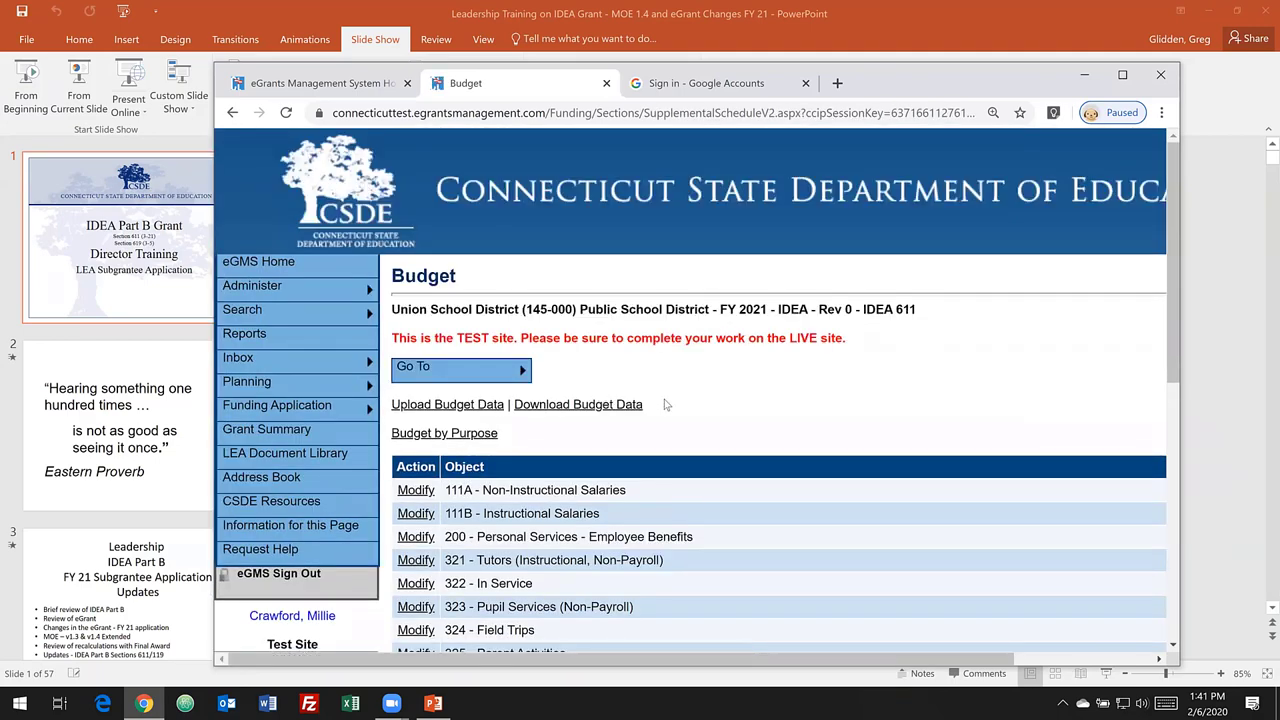
left_click(474, 436)
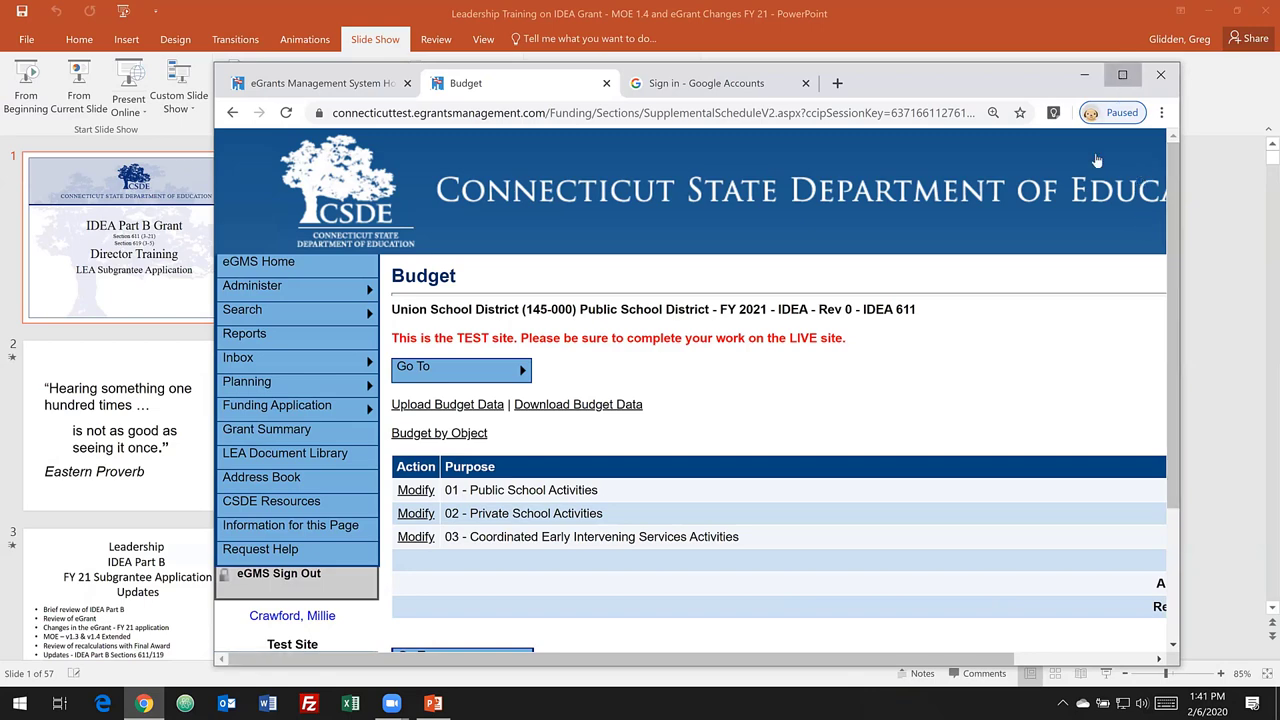
left_click(1122, 74)
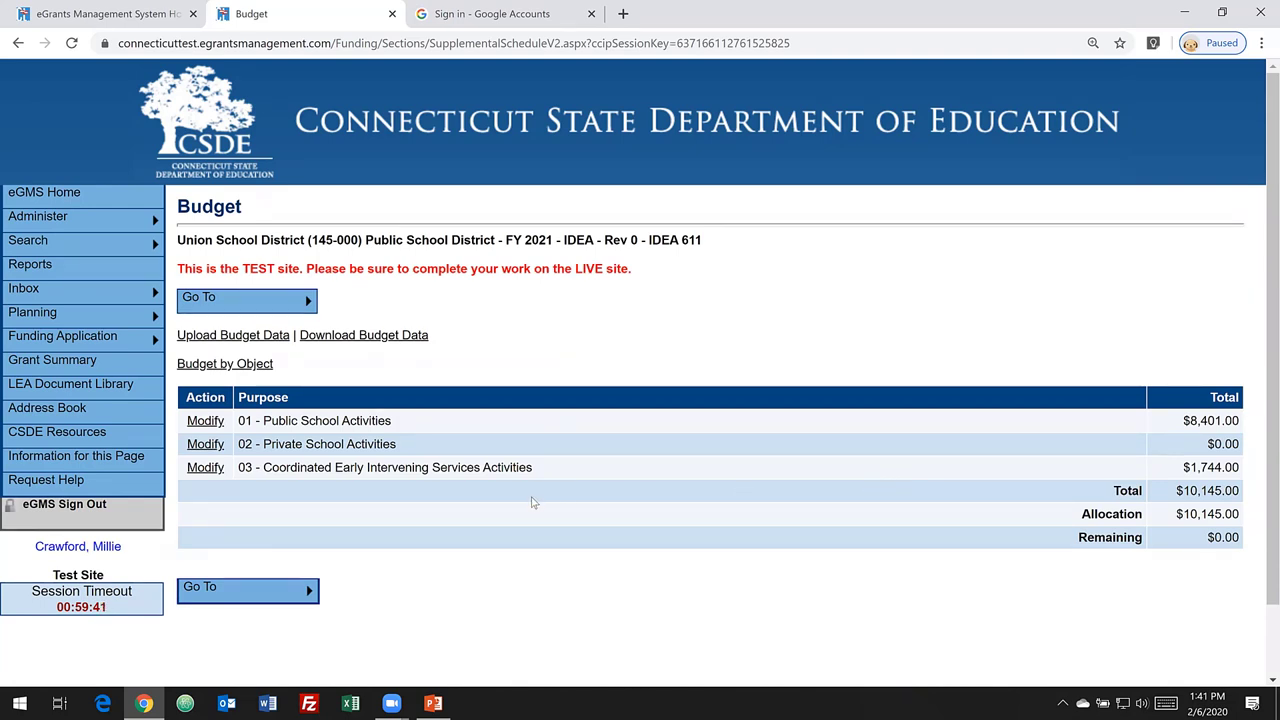
left_click(204, 470)
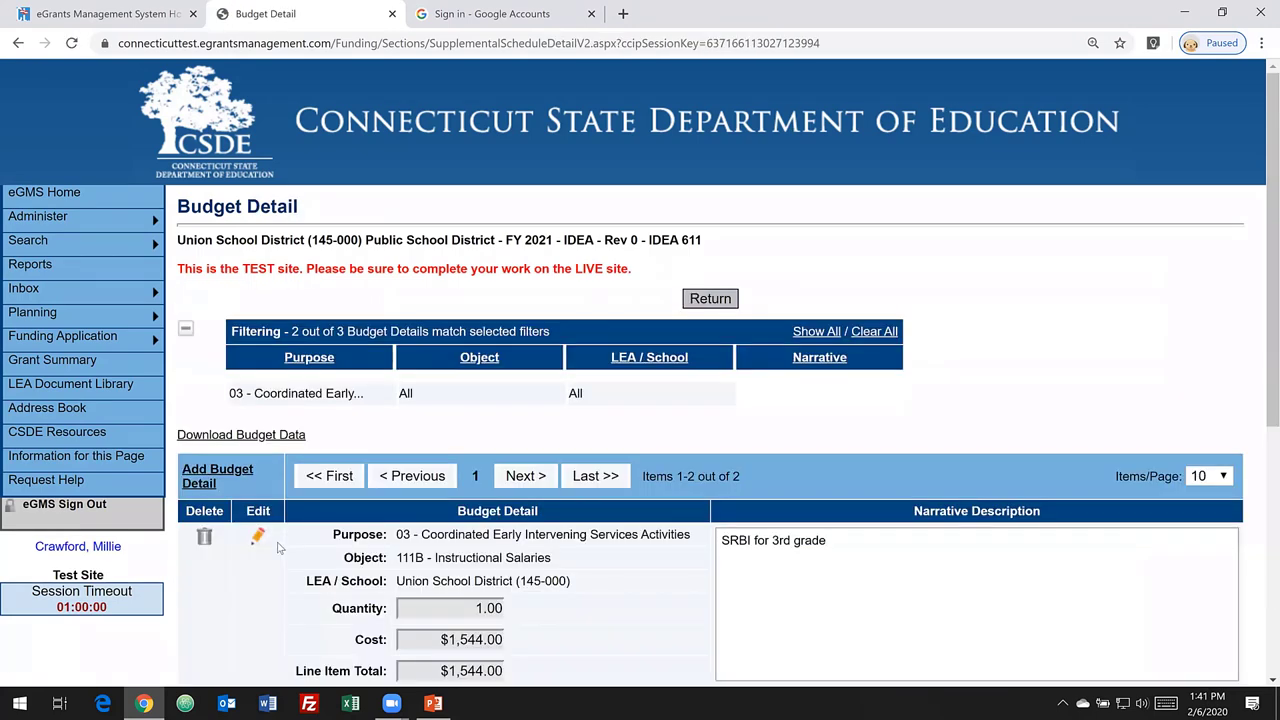
- Reduce the 111B Instructional Salaries line cost to $1,344.00
scroll(545, 550, "down", 3)
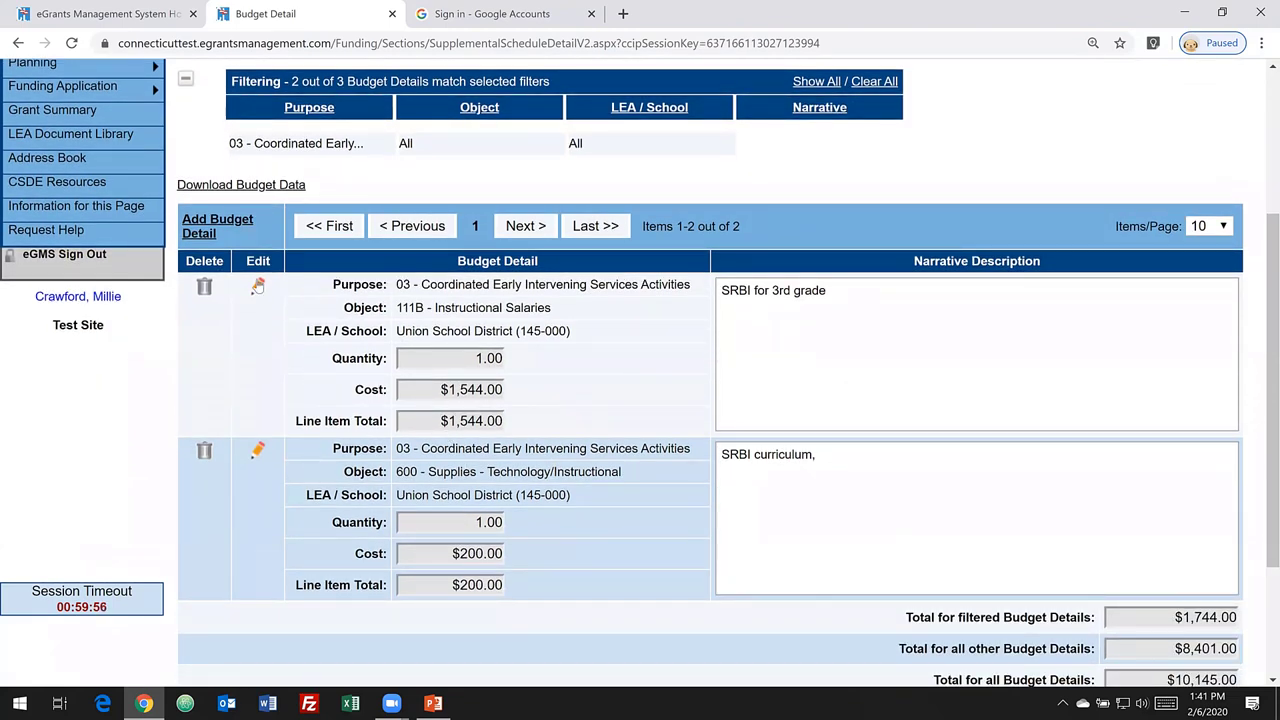
left_click(257, 287)
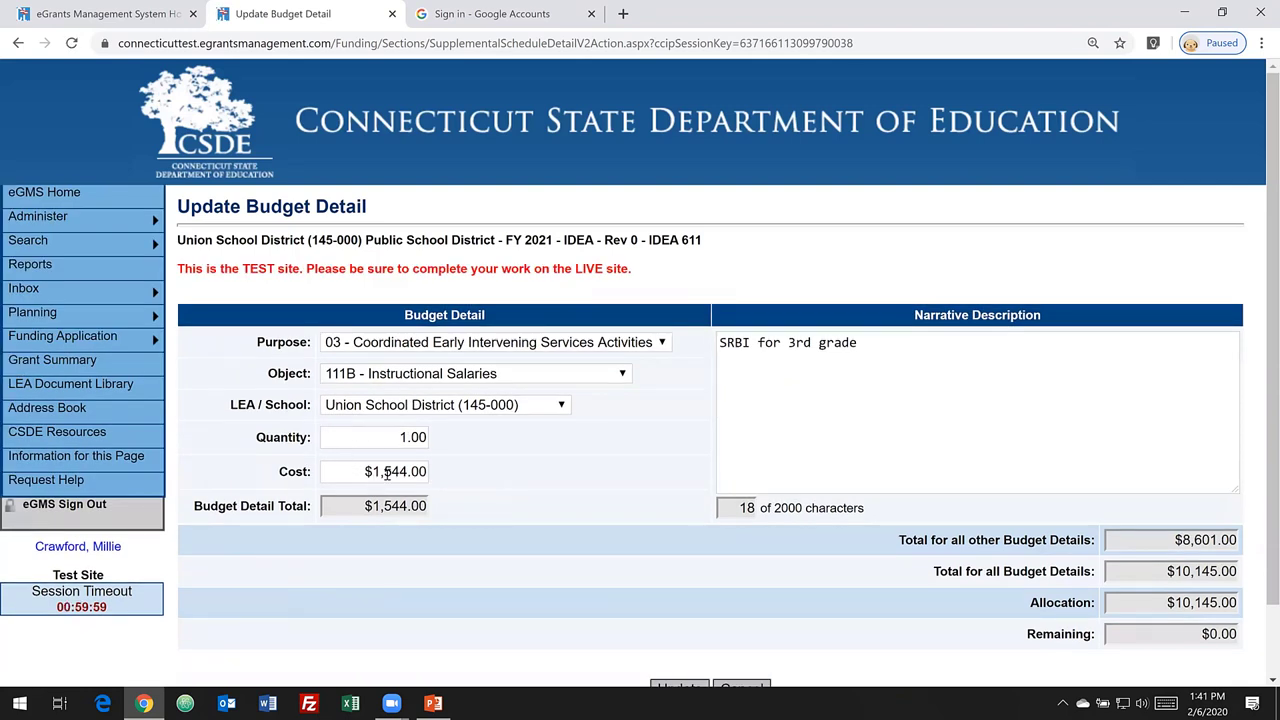
left_click(390, 471)
key("BackSpace")
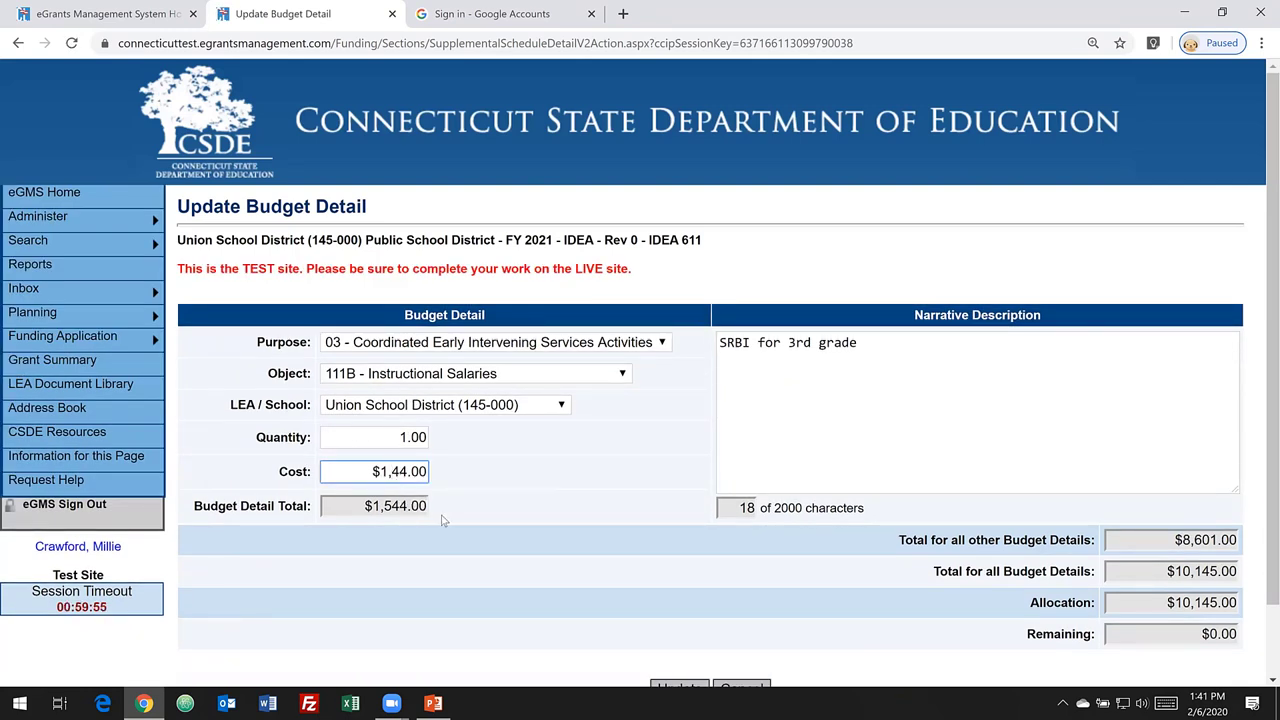
type("3")
scroll(590, 640, "down", 2)
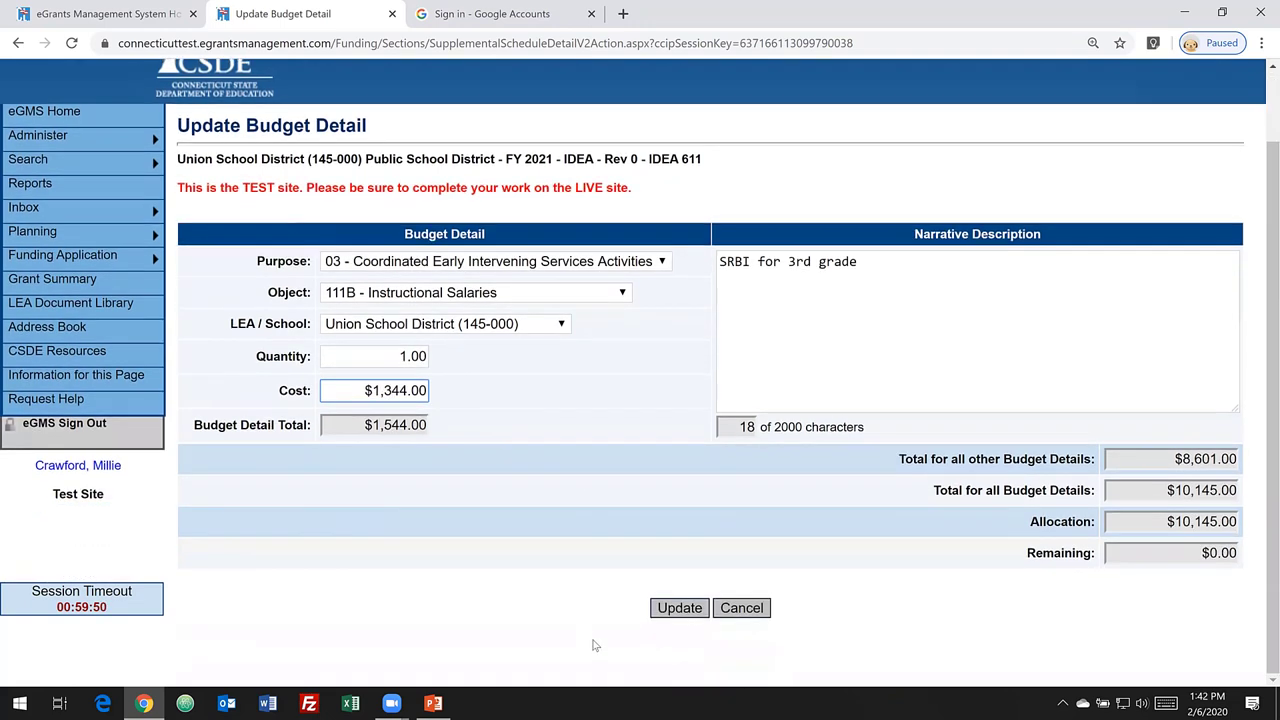
left_click(675, 609)
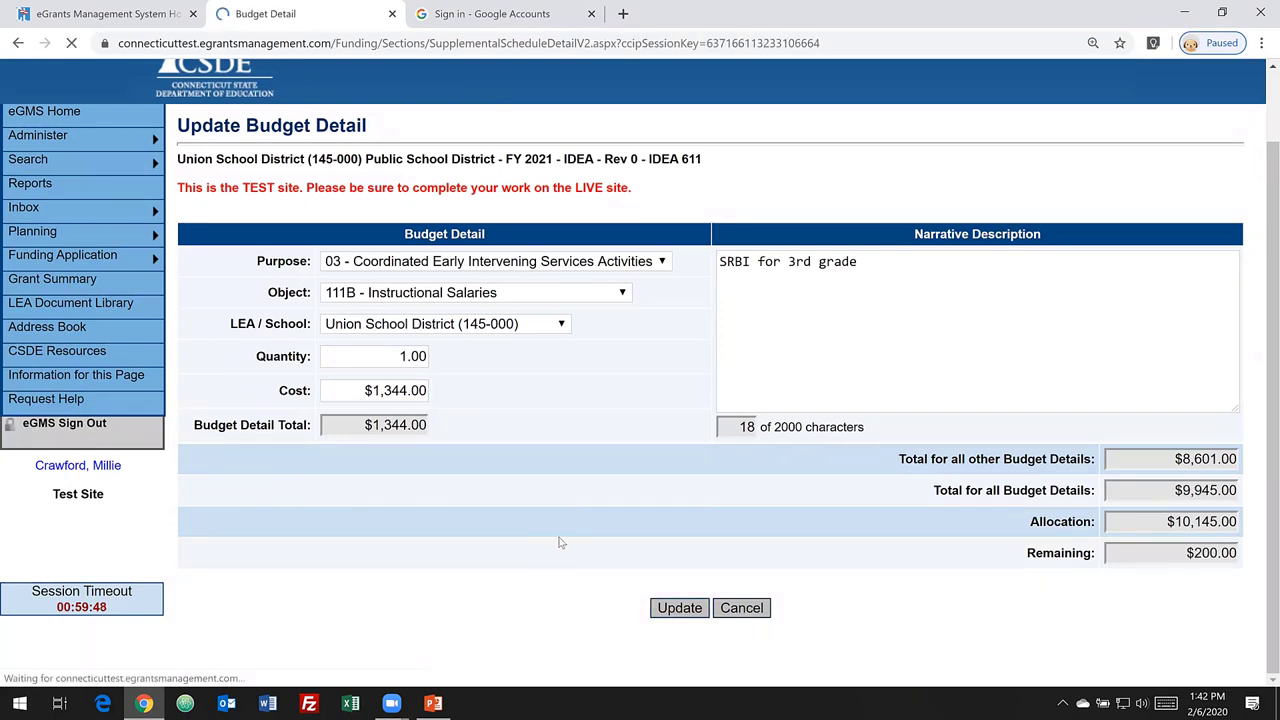
- Raise the 600 Supplies line cost to $400.00
scroll(731, 480, "down", 4)
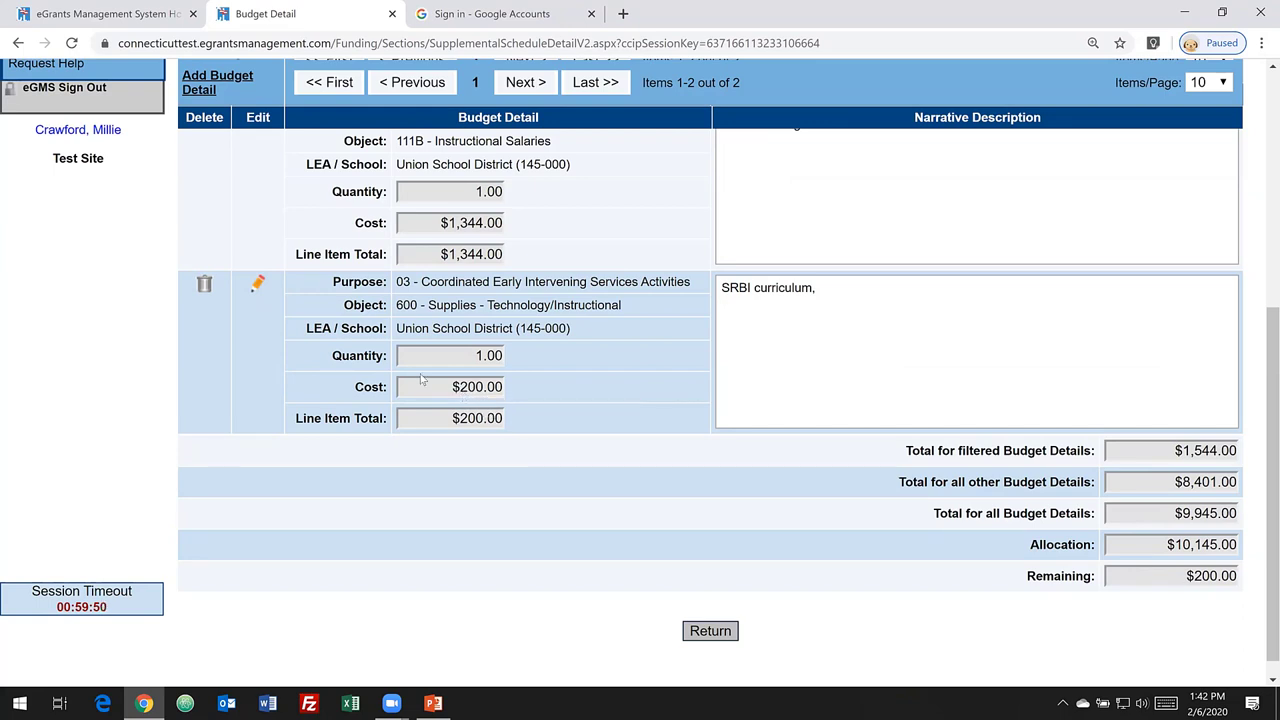
left_click(257, 285)
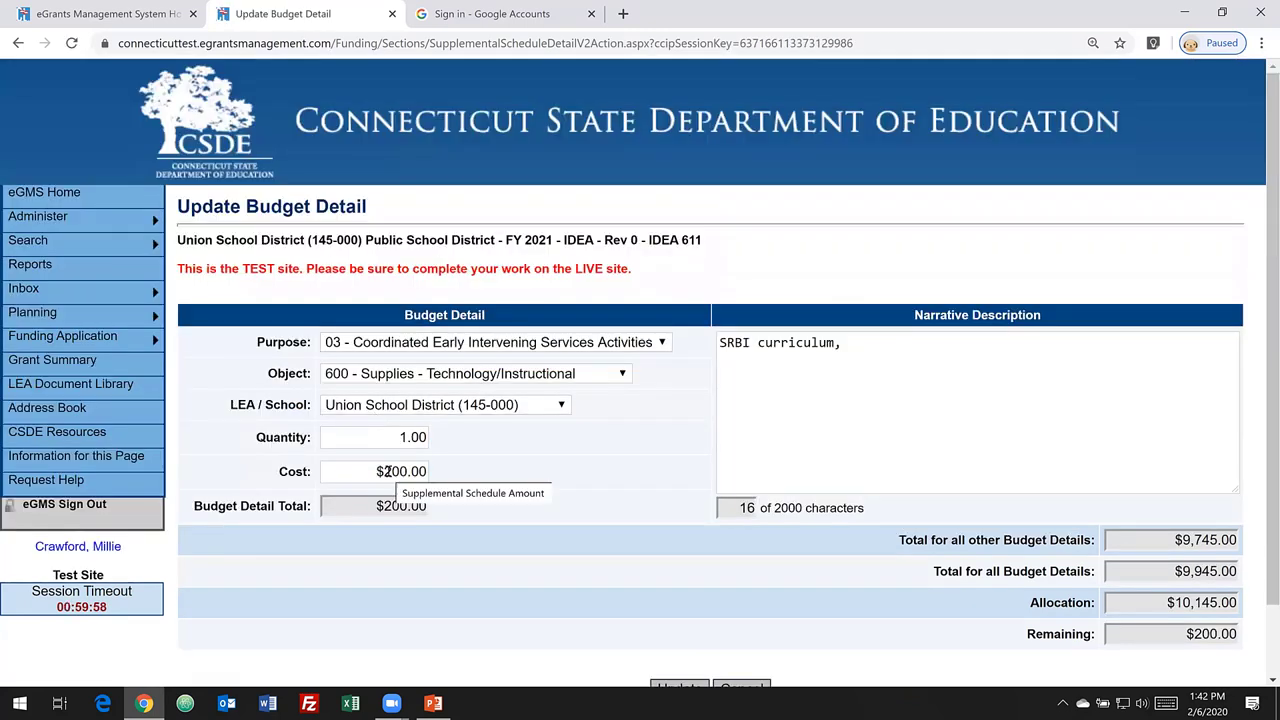
left_click(386, 471)
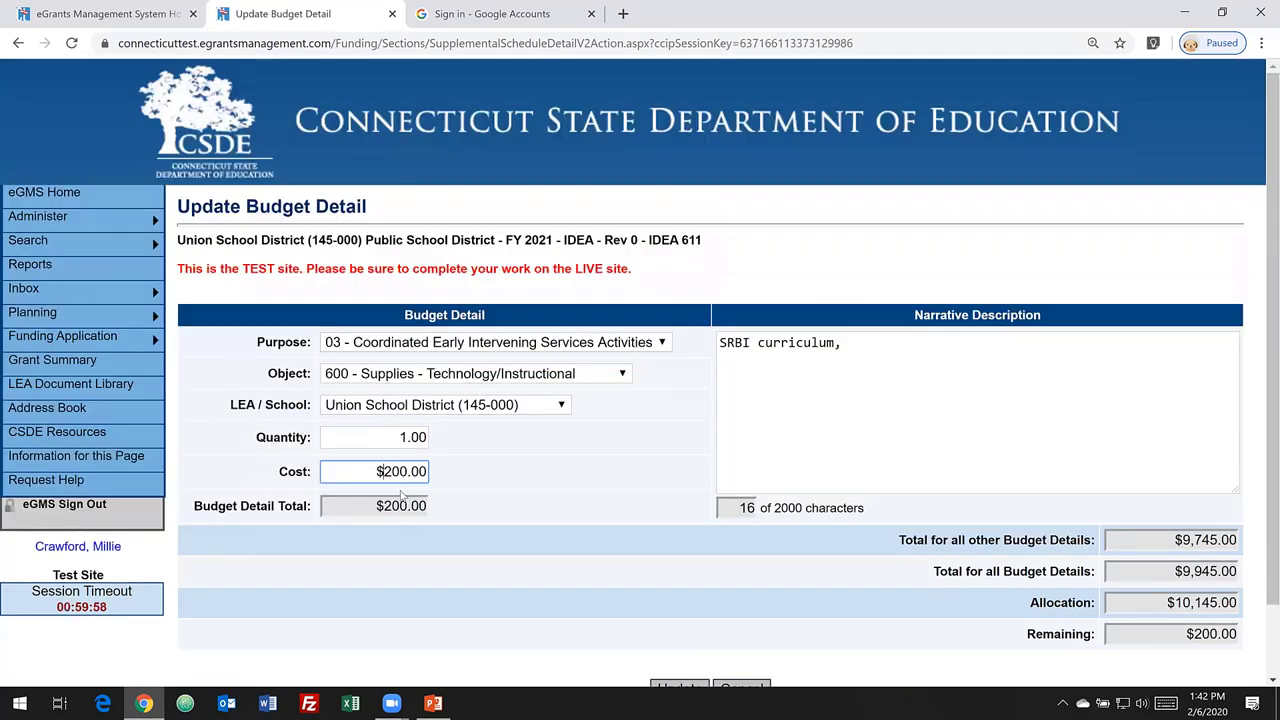
type("4")
key("Delete")
scroll(441, 507, "down", 2)
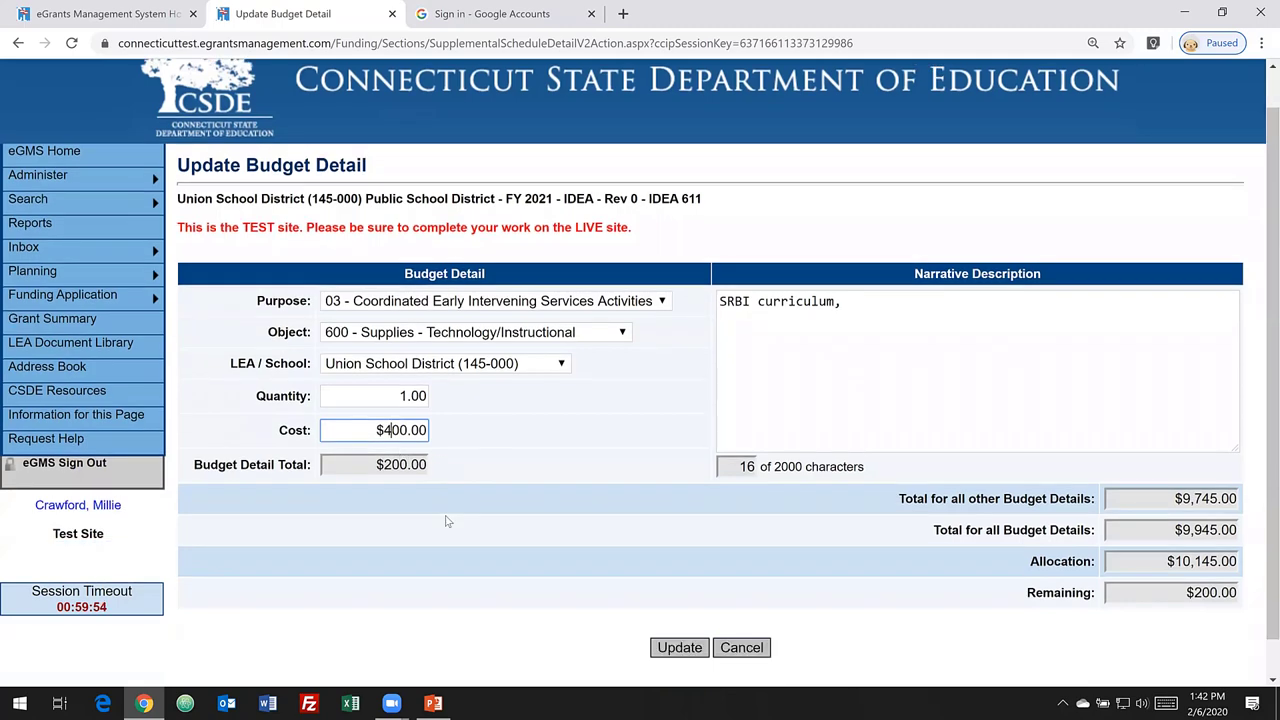
left_click(660, 613)
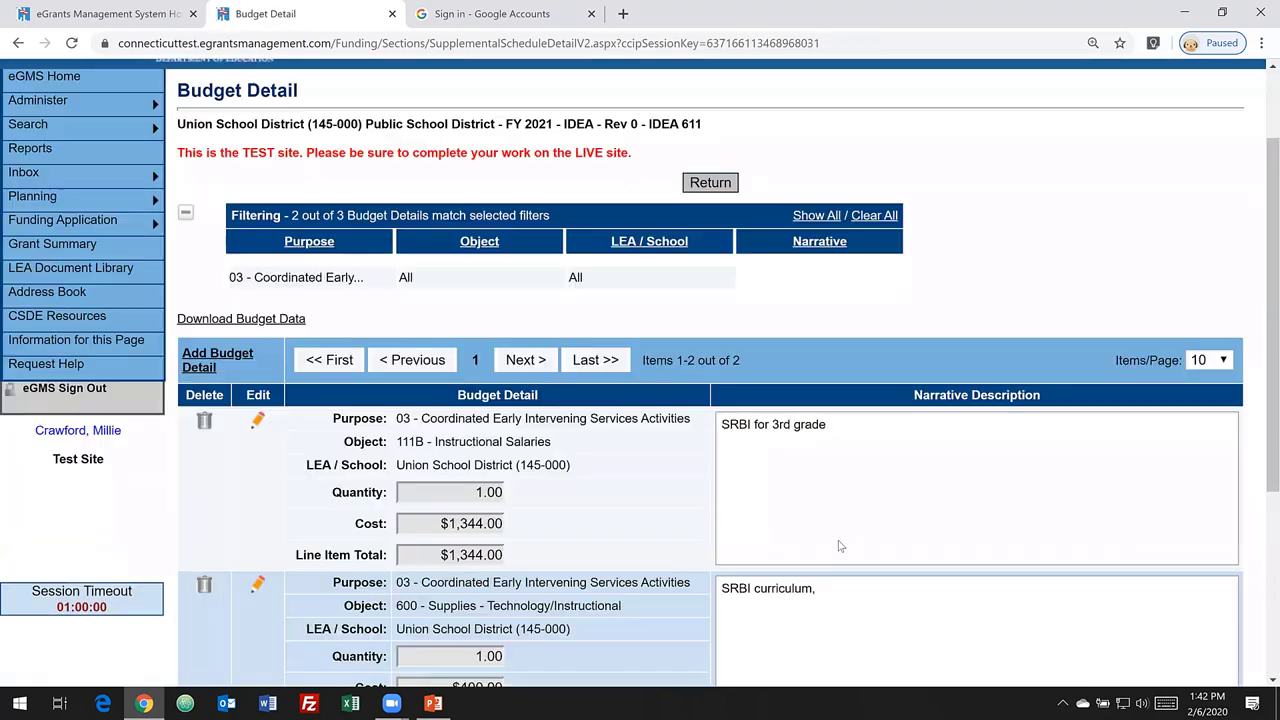
- Return to the IDEA 611 Budget summary, now showing $0.00 remaining
scroll(860, 525, "down", 3)
scroll(908, 535, "down", 1)
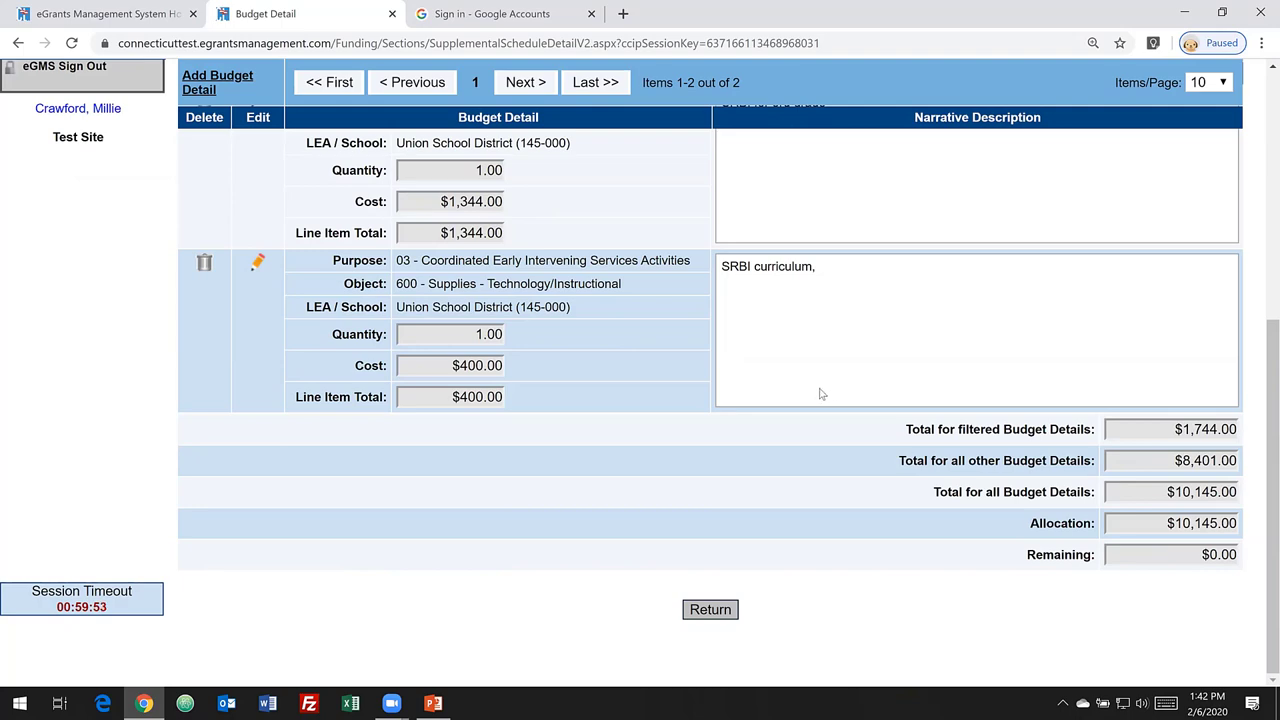
scroll(660, 345, "up", 2)
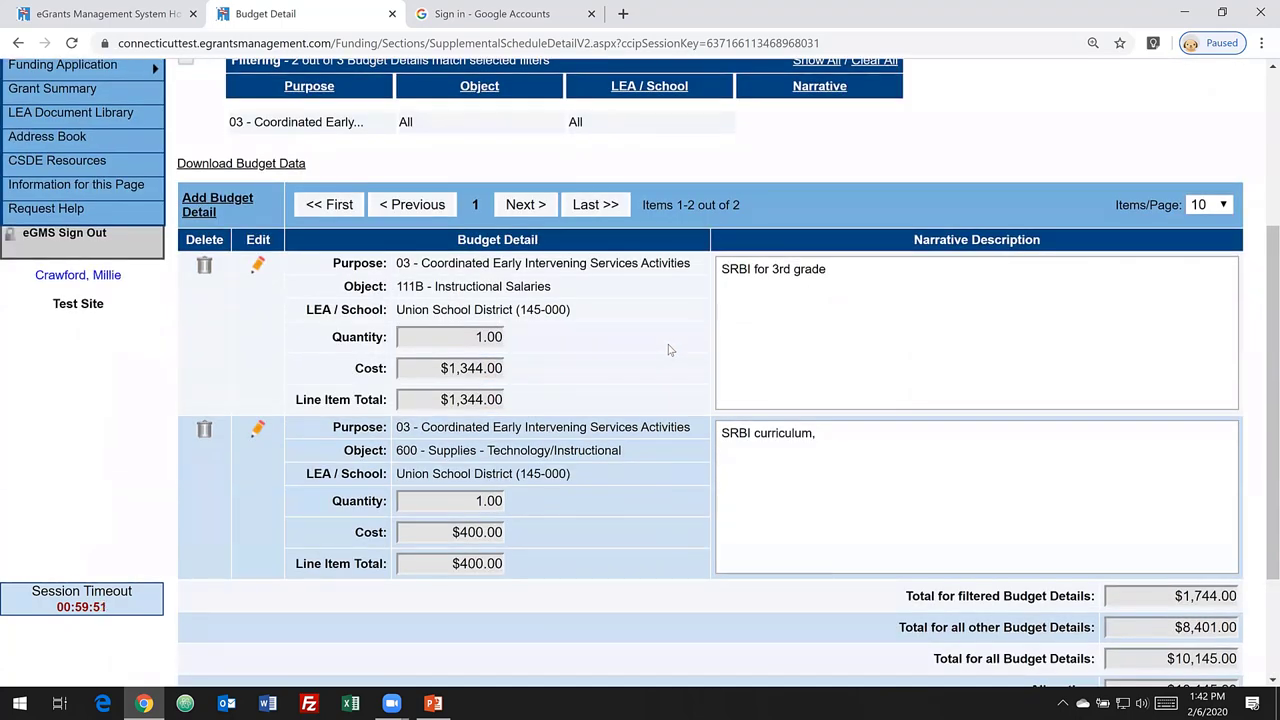
scroll(753, 408, "down", 2)
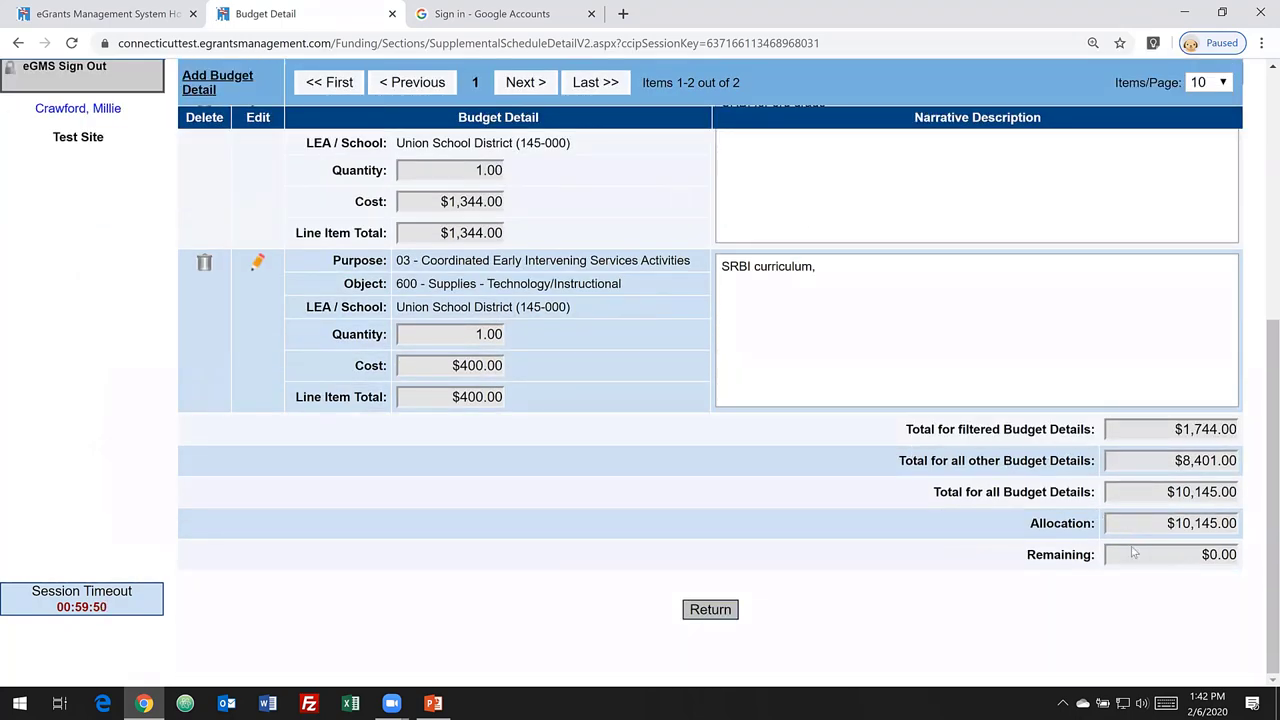
left_click(710, 610)
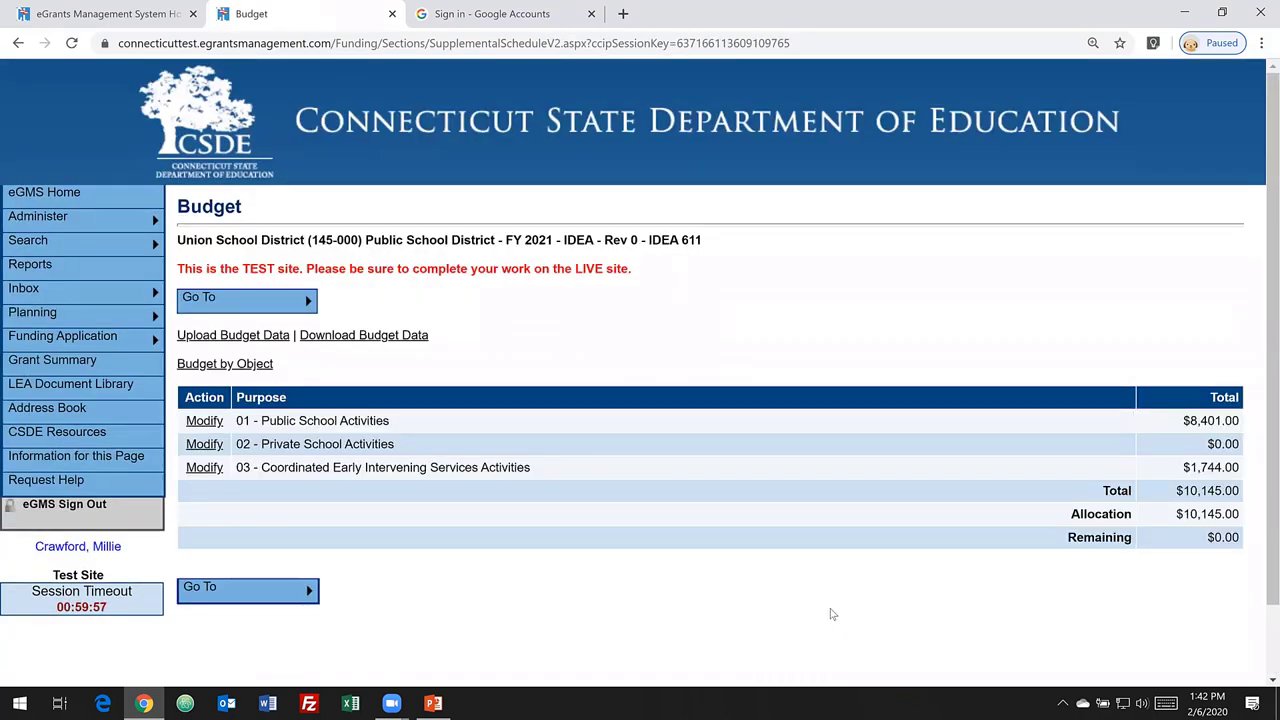
- Start a new 02 - Private School Activities budget line with object 111B - Instructional Salaries
left_click(205, 445)
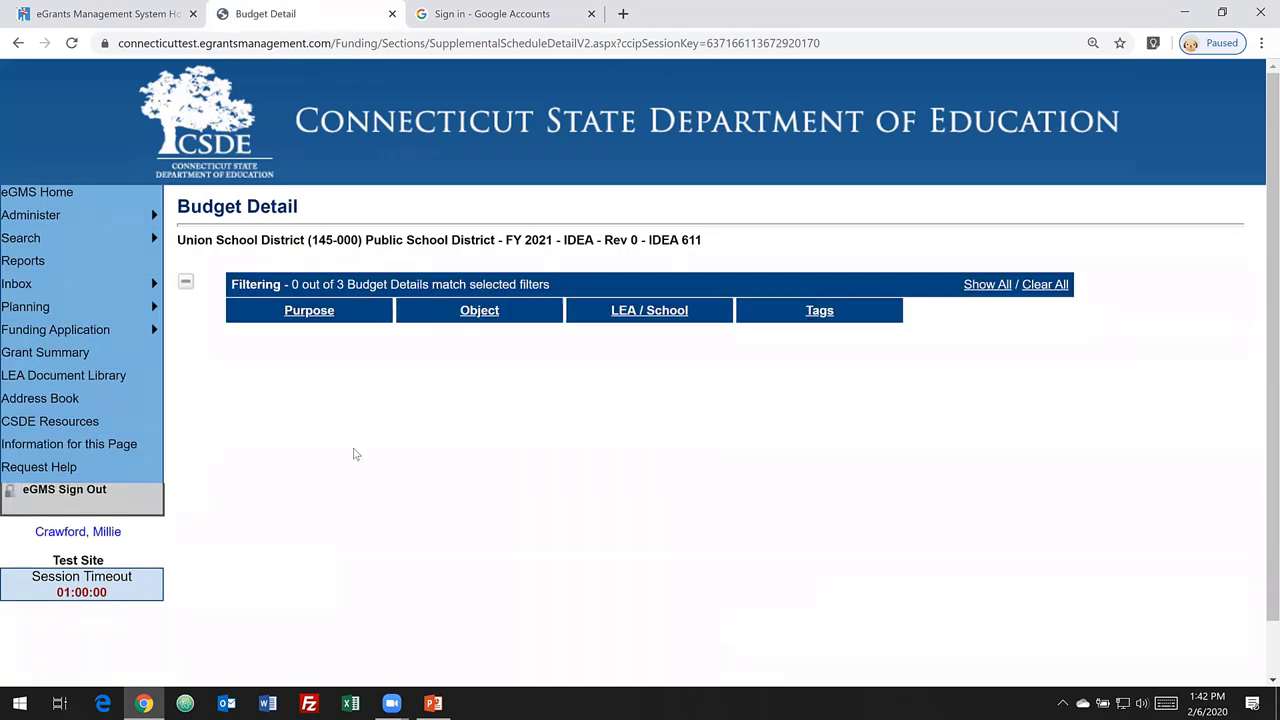
scroll(362, 485, "down", 1)
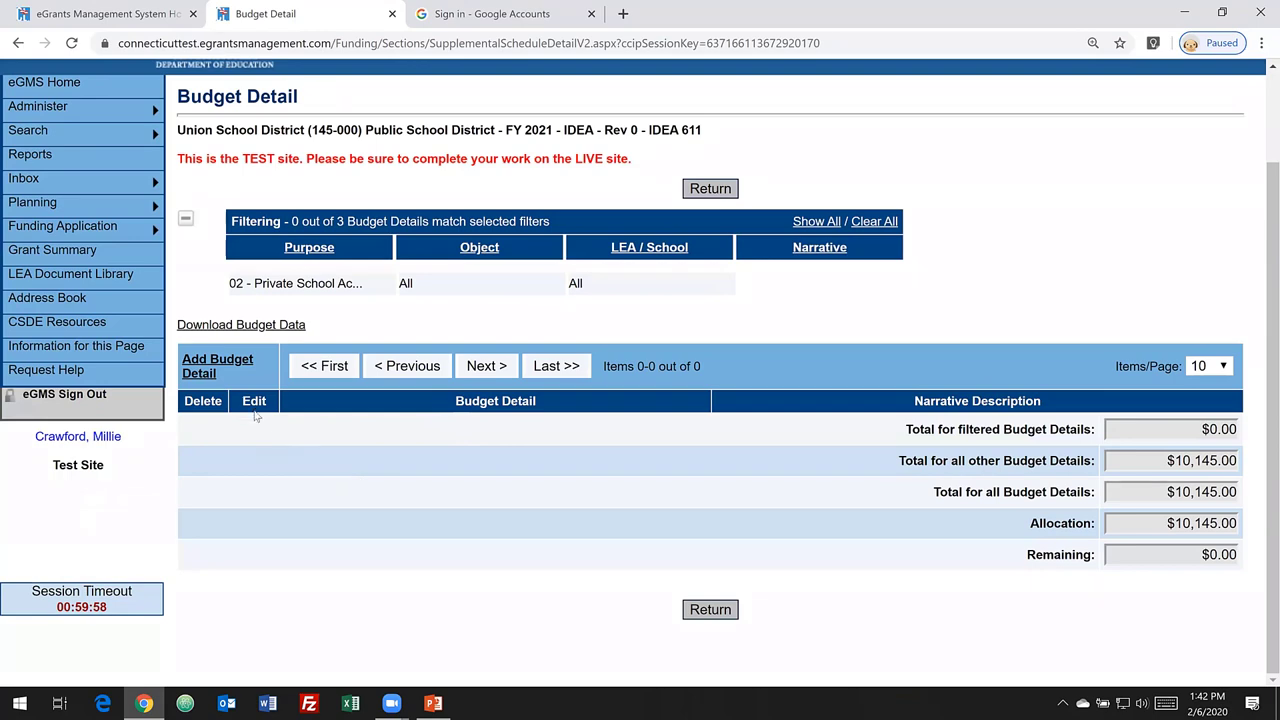
left_click(224, 368)
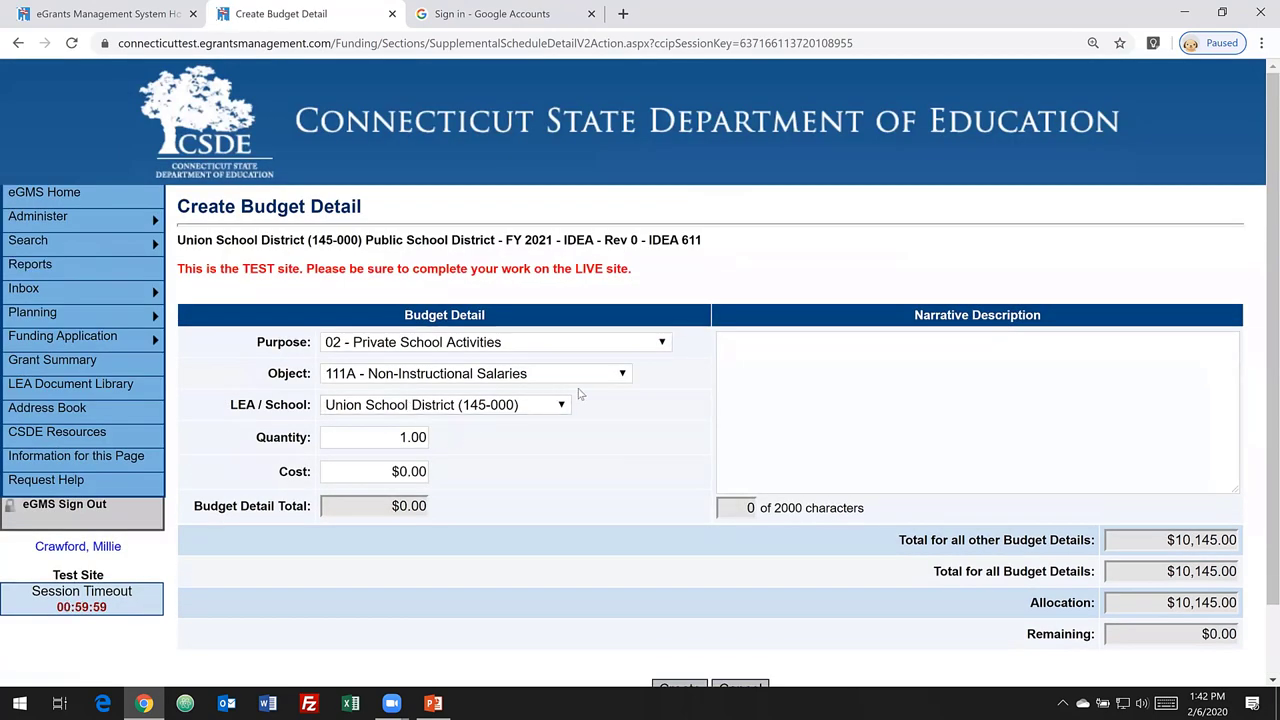
left_click(560, 374)
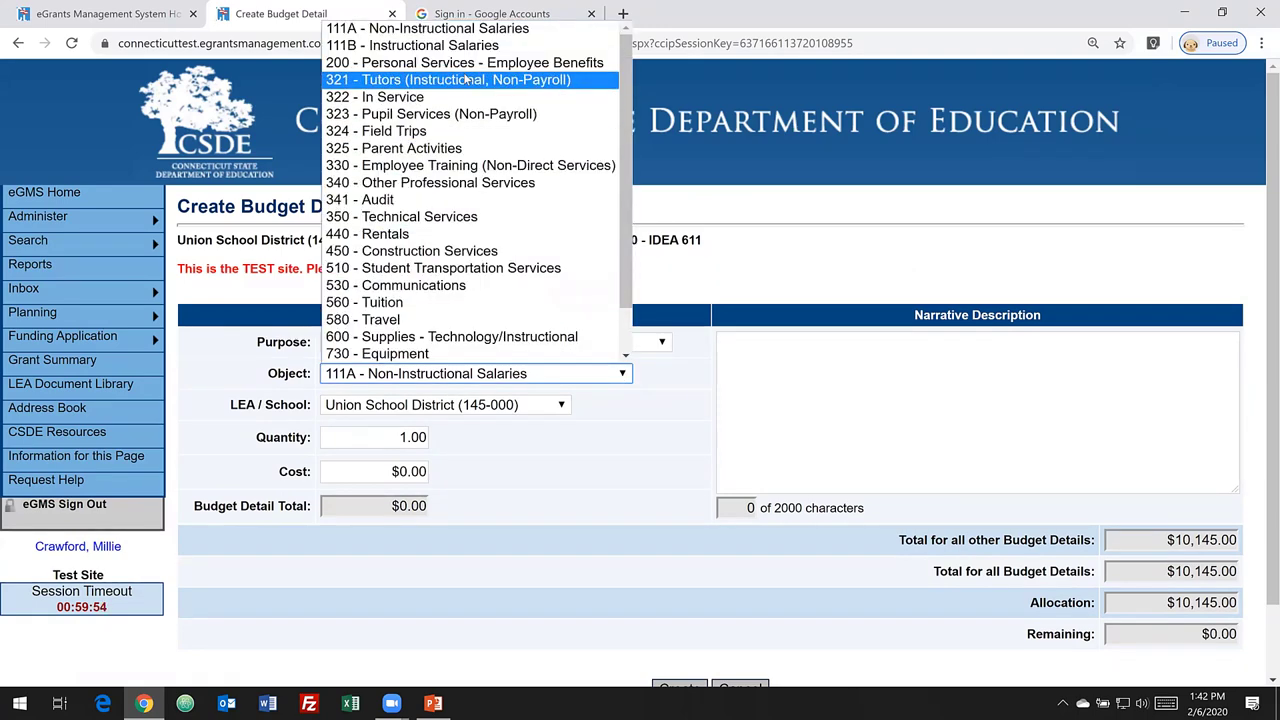
key("Up")
key("Up")
key("Return")
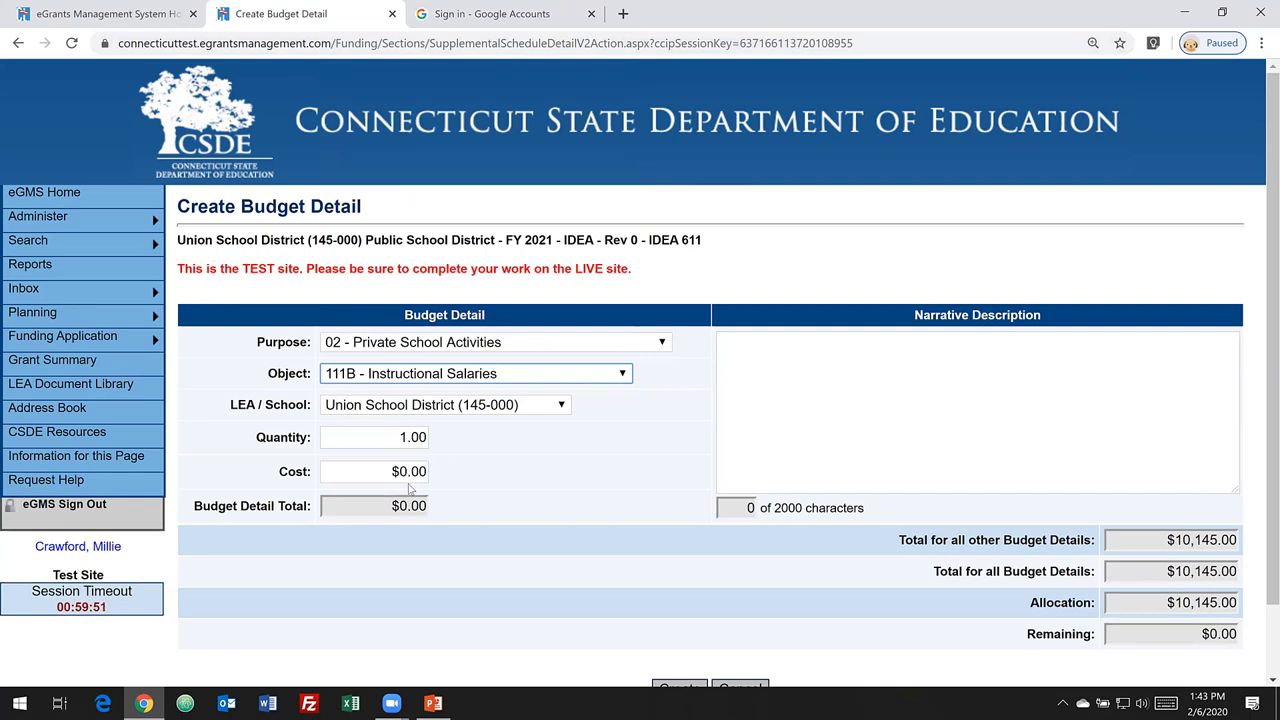
- Give the line a $145 cost and narrative '1 para educator', and create it
left_click(409, 471)
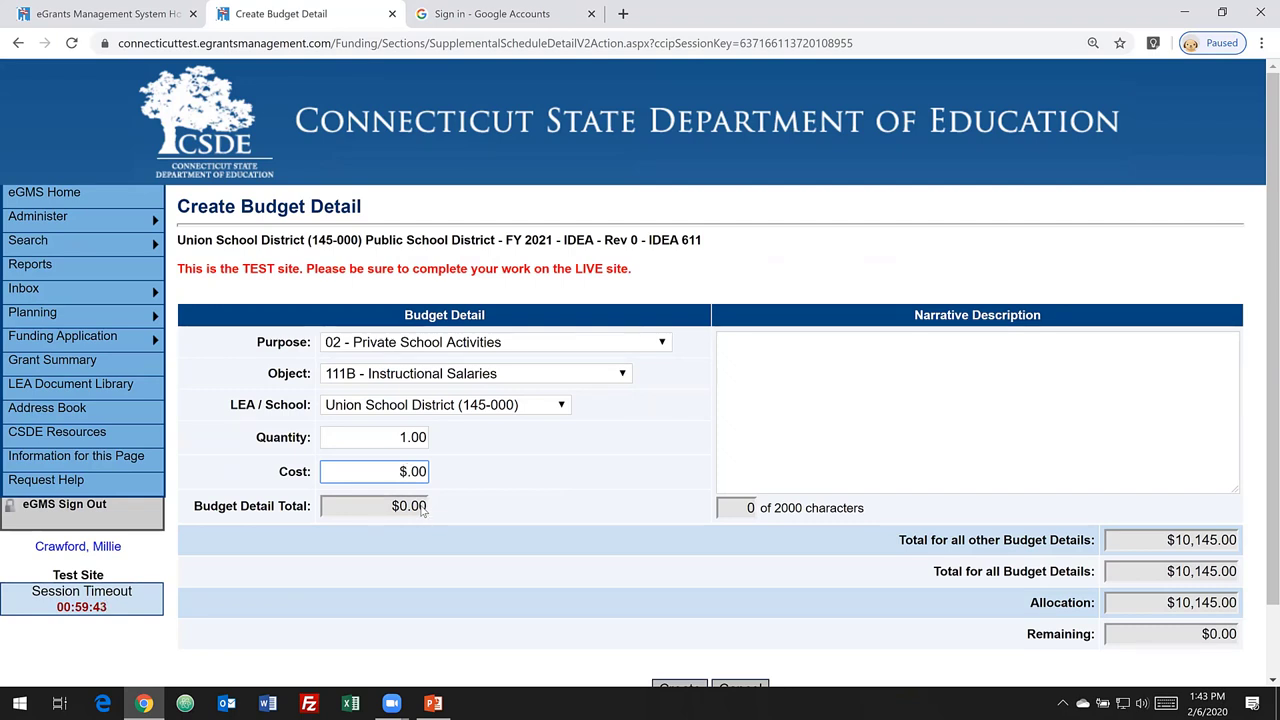
type("145")
scroll(522, 504, "down", 1)
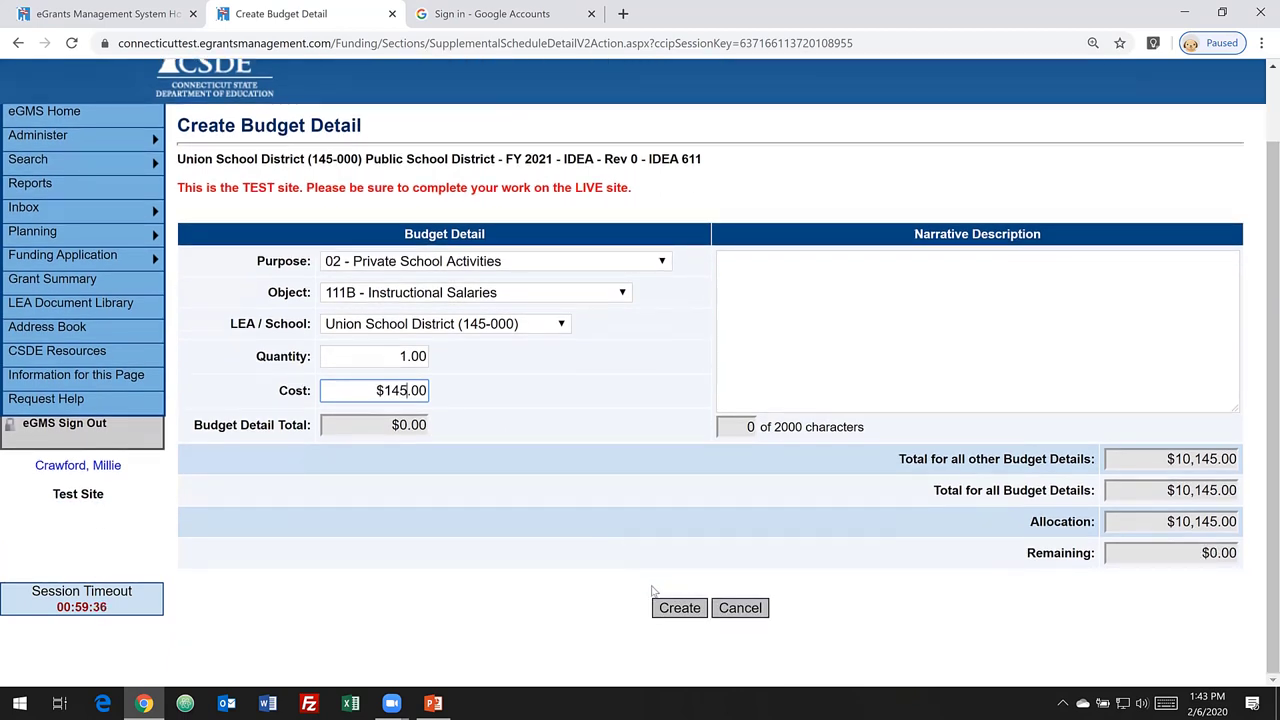
left_click(740, 291)
type("1")
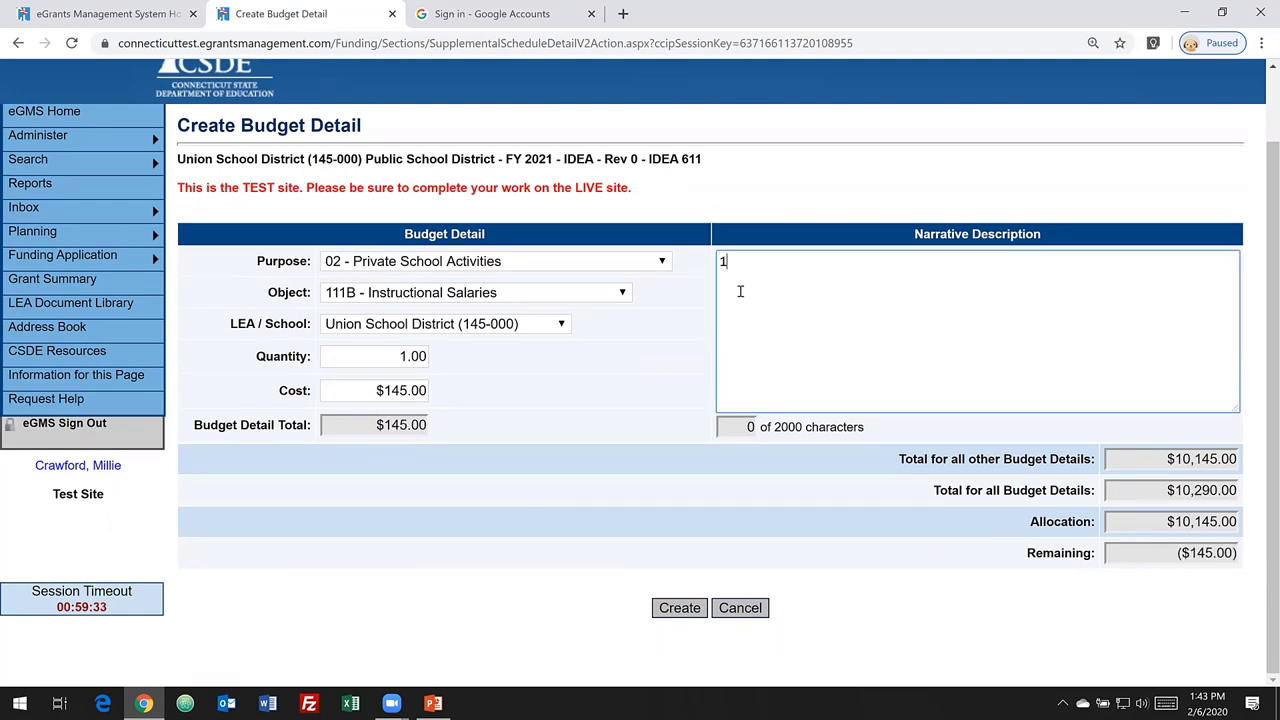
type("ara educator")
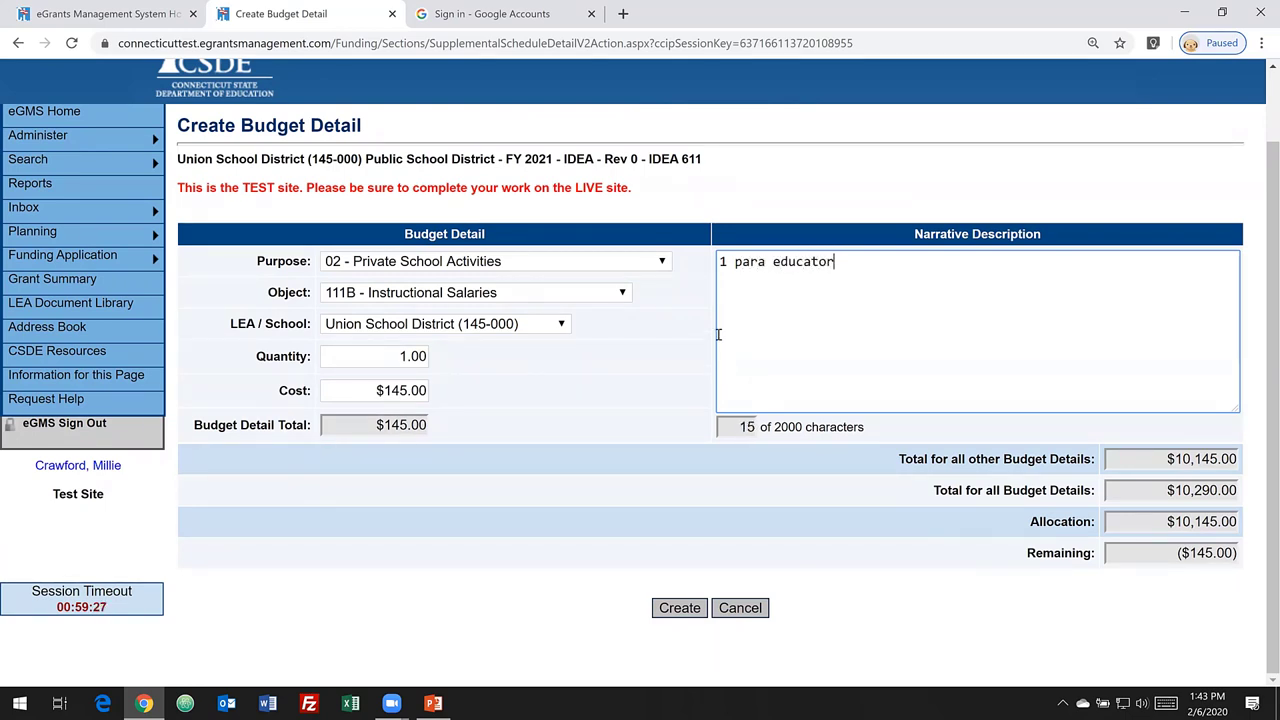
left_click(679, 612)
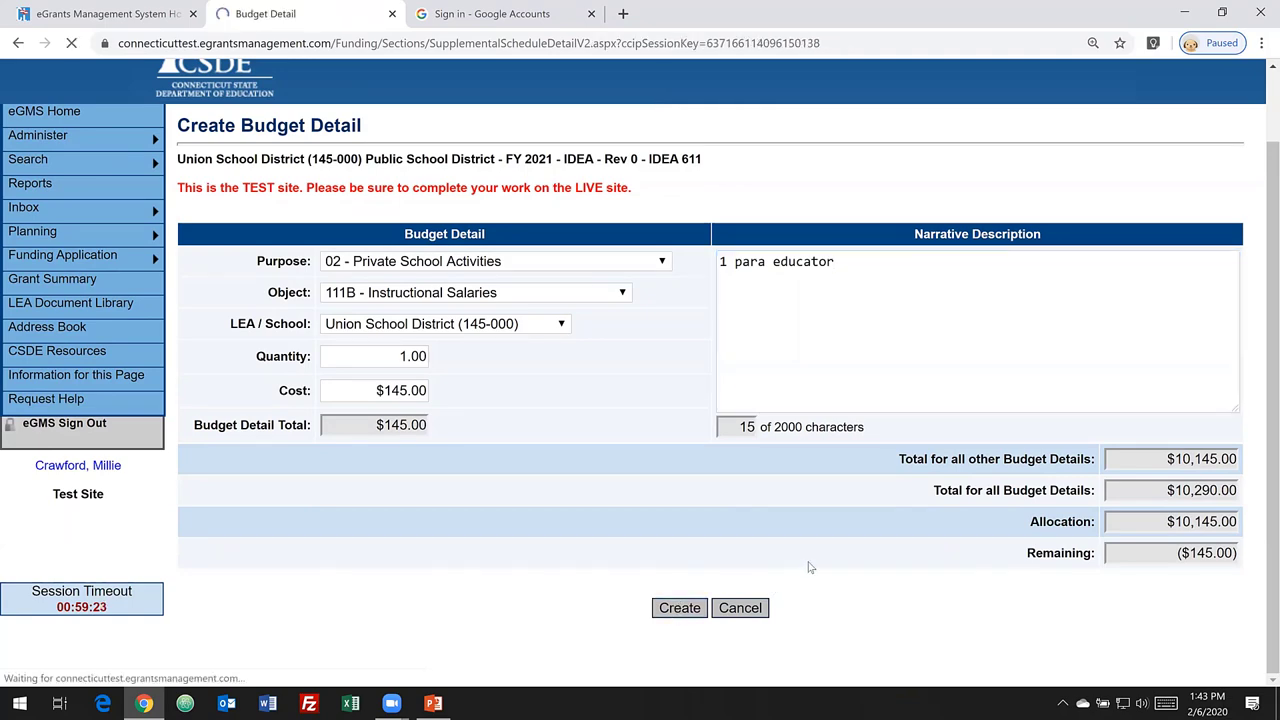
scroll(866, 545, "down", 3)
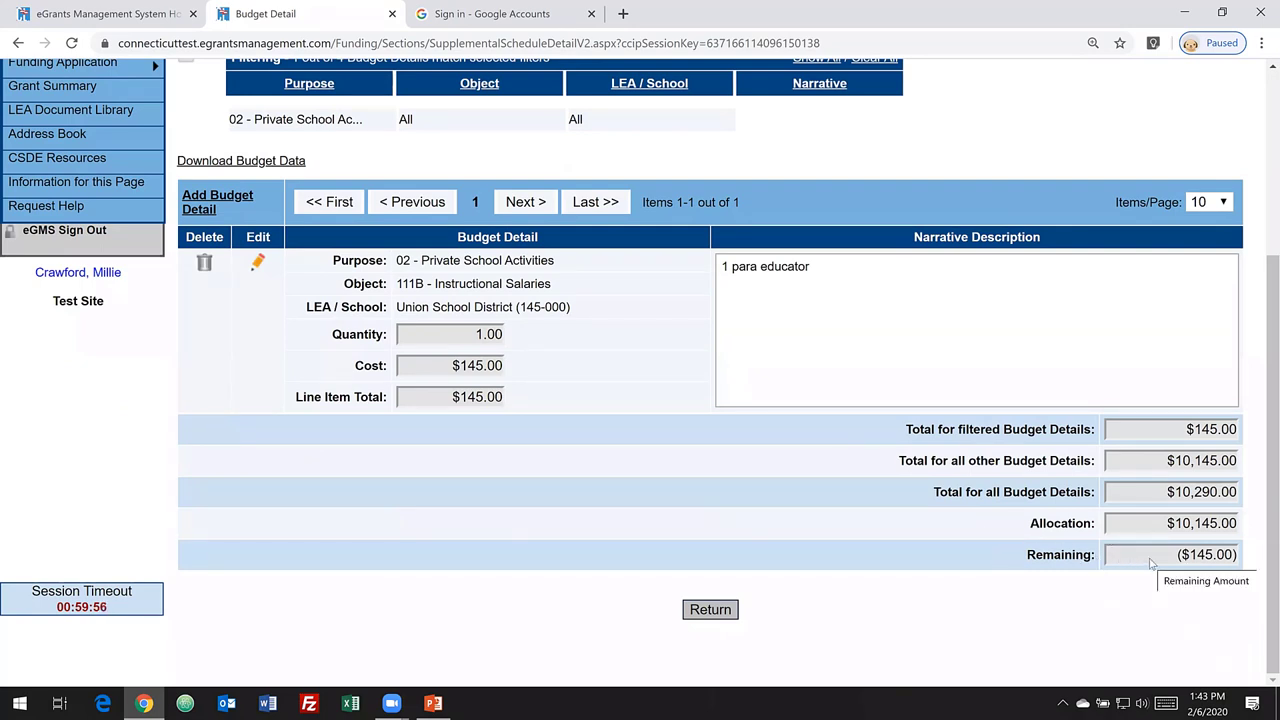
- Change the 01 - Public School Activities salary line cost from 8,401.00 to 8,256.00
left_click(708, 612)
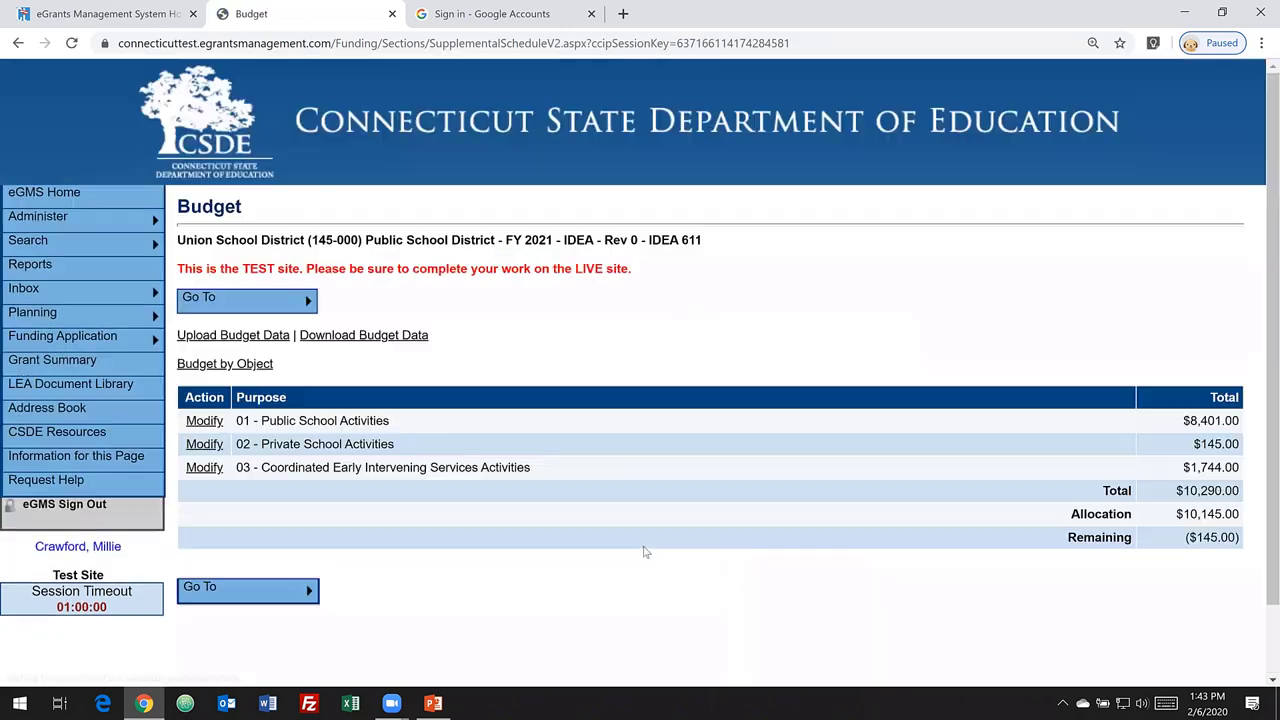
left_click(205, 422)
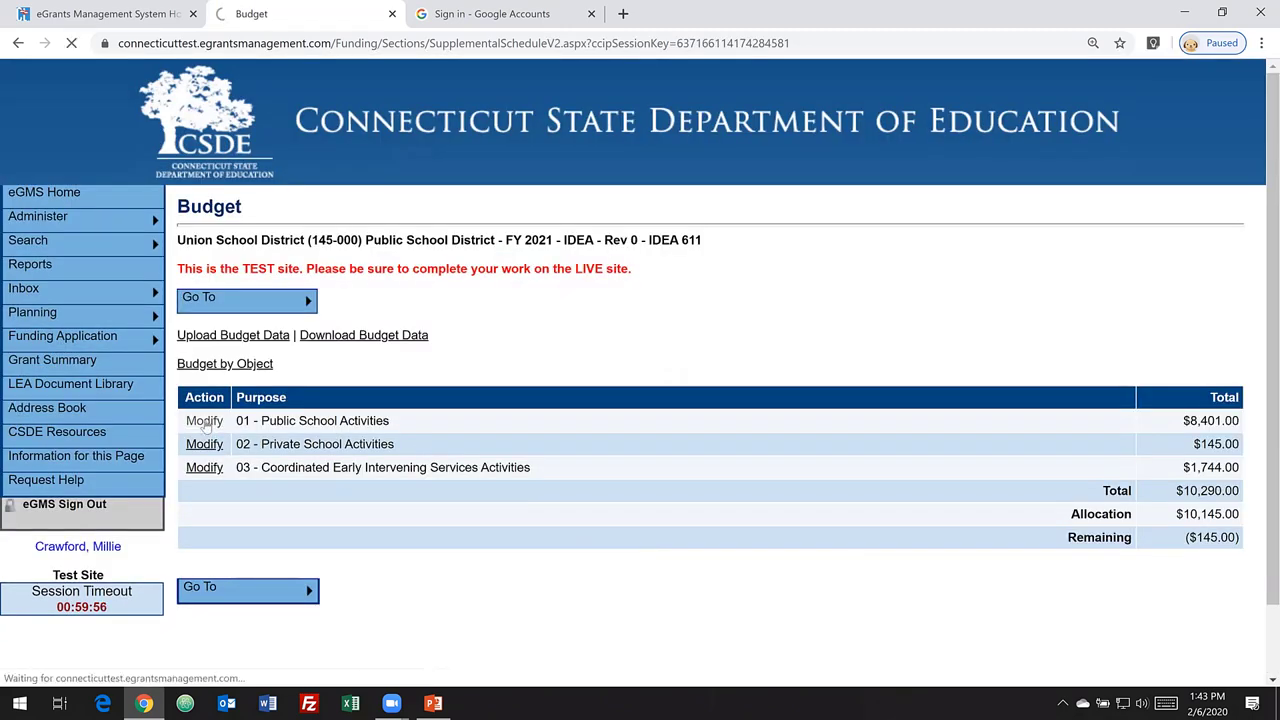
scroll(643, 471, "down", 3)
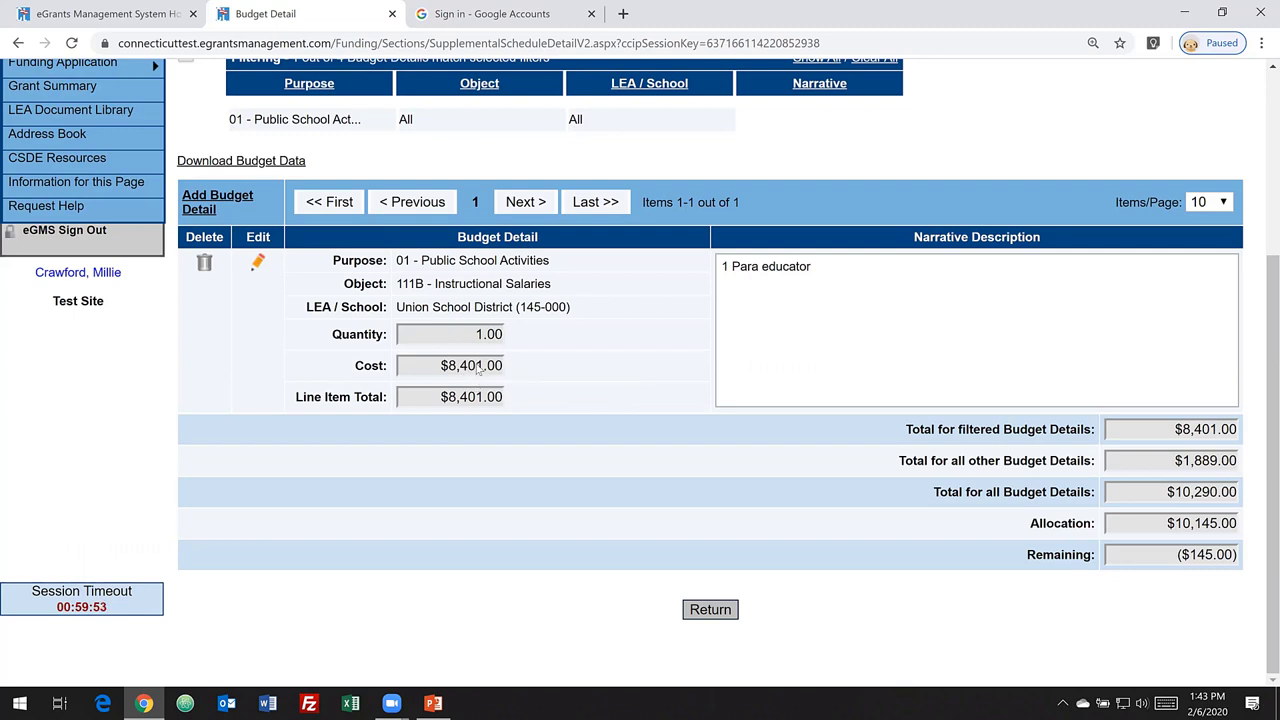
left_click(257, 262)
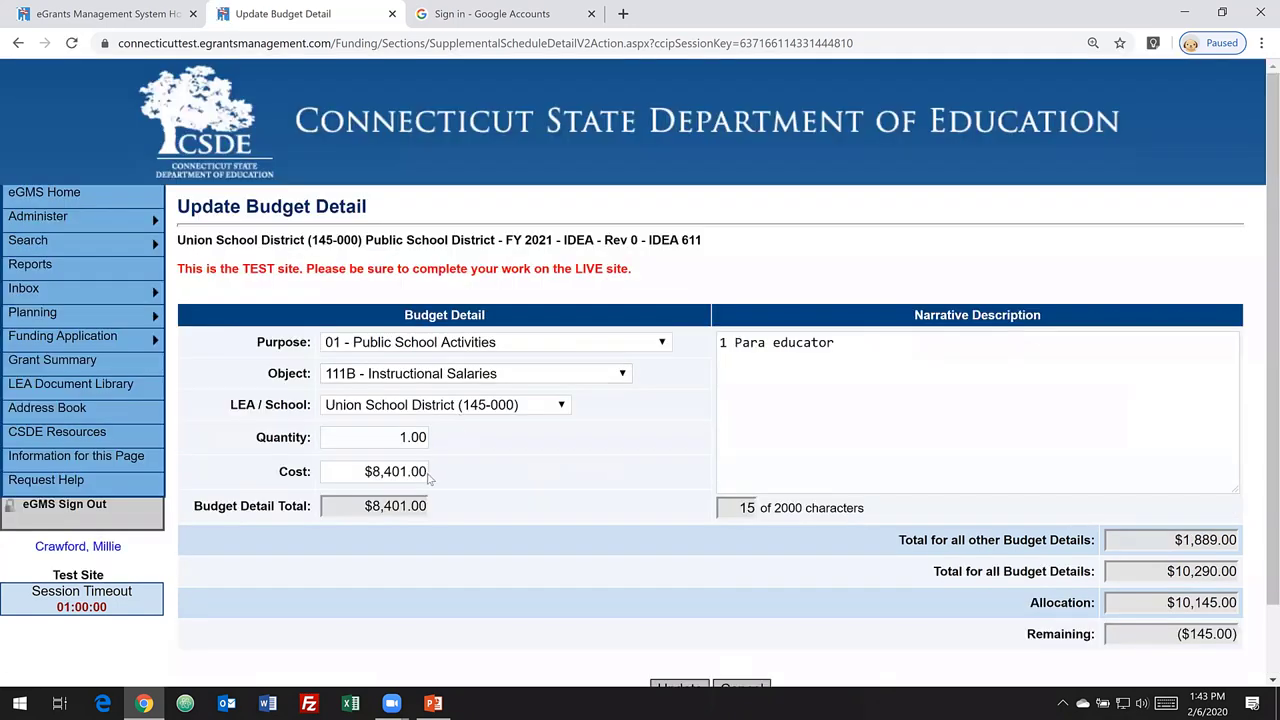
left_click(406, 471)
key("BackSpace")
key("BackSpace")
key("BackSpace")
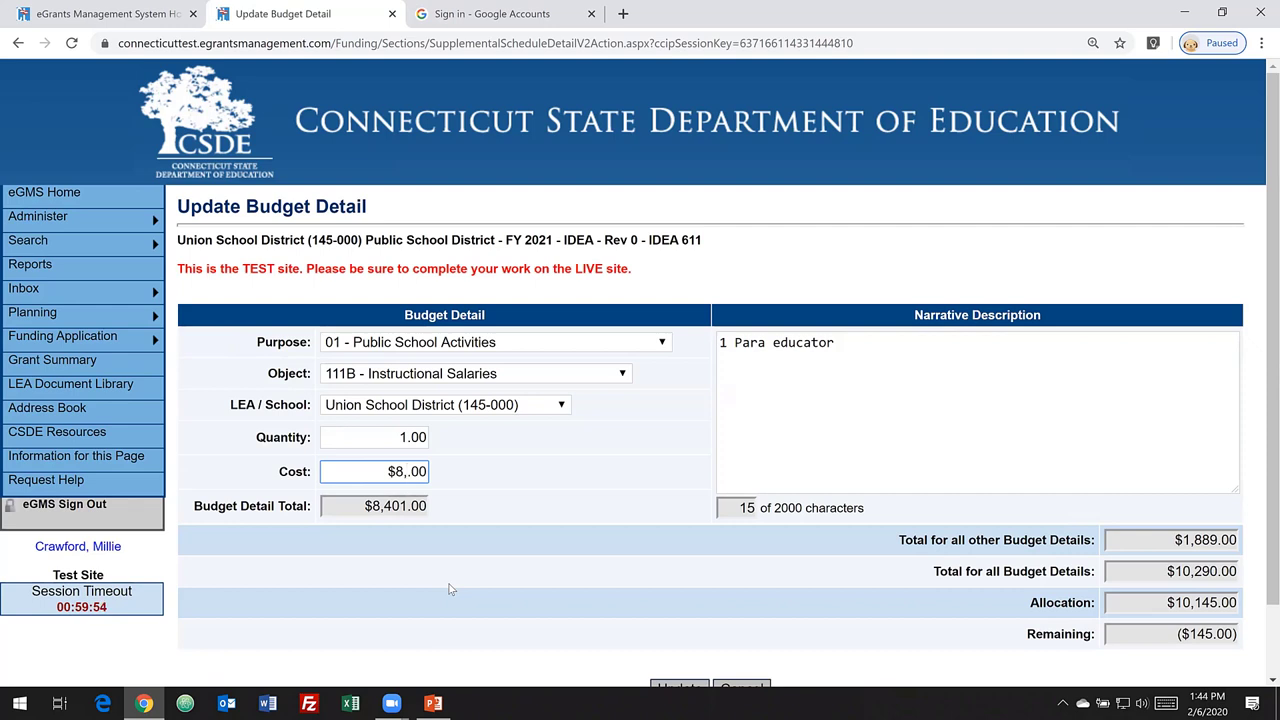
type("256")
scroll(590, 645, "down", 1)
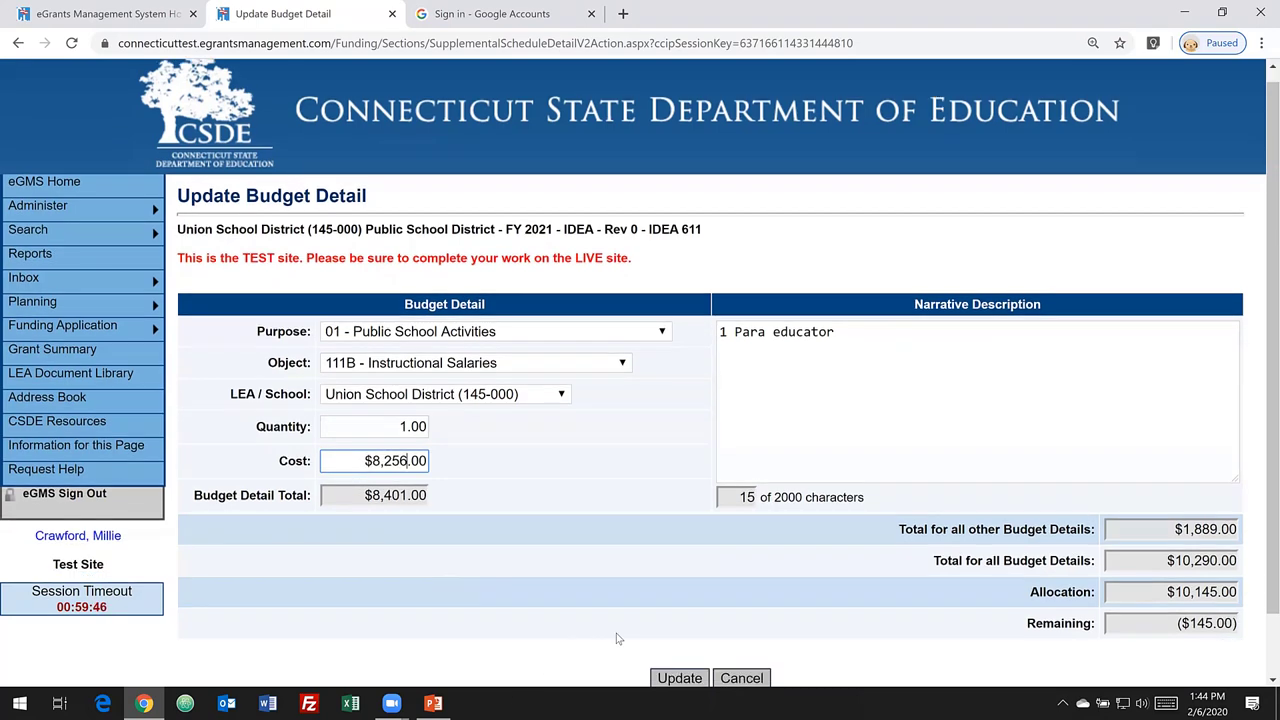
scroll(617, 639, "down", 1)
left_click(678, 608)
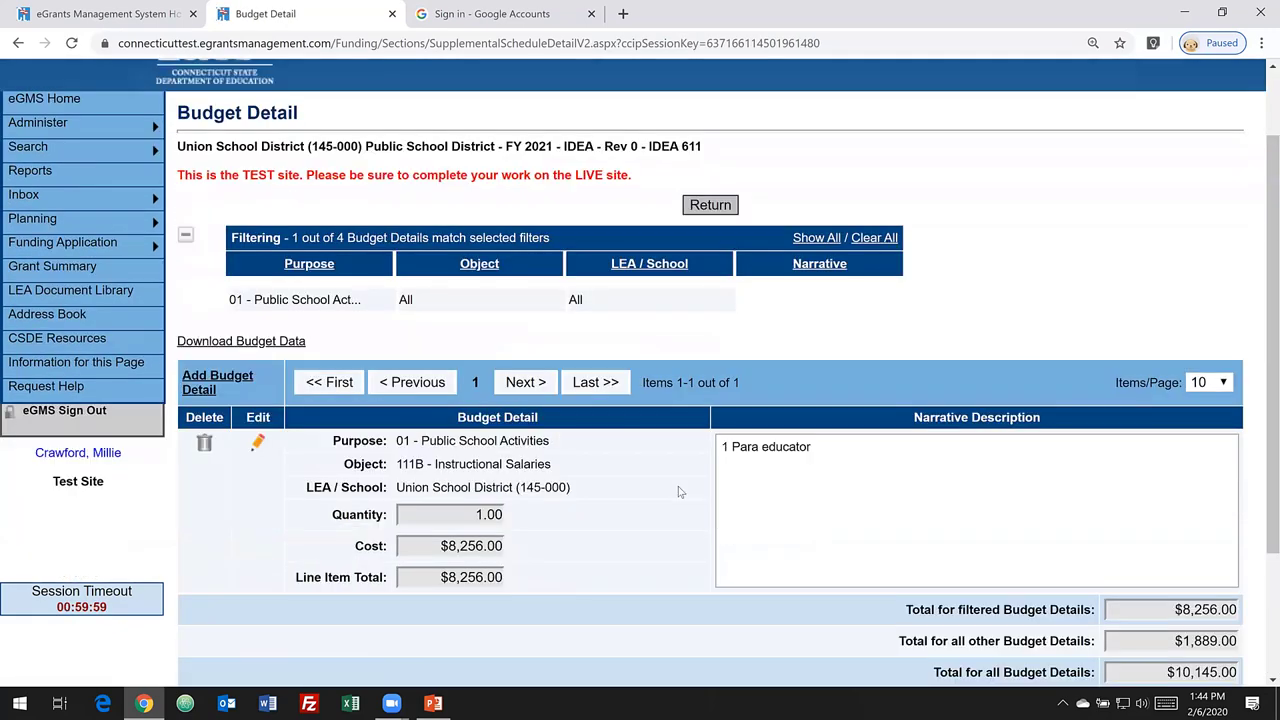
scroll(679, 492, "down", 2)
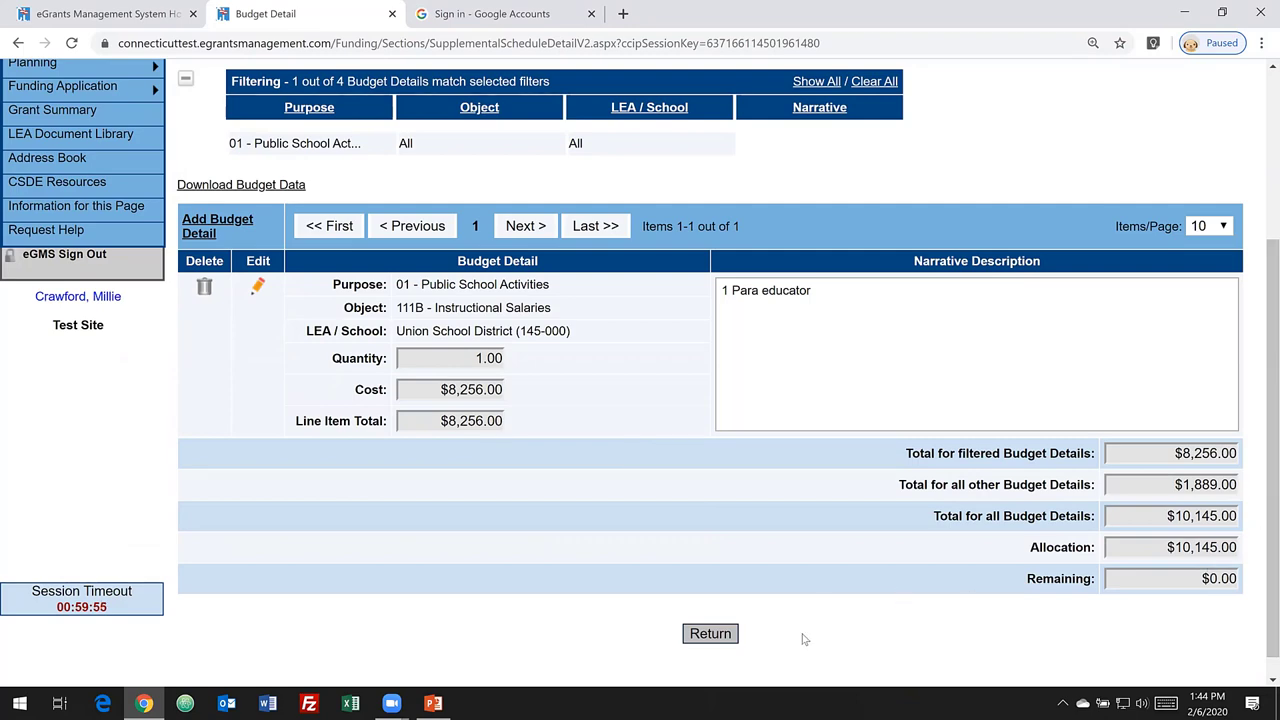
left_click(729, 634)
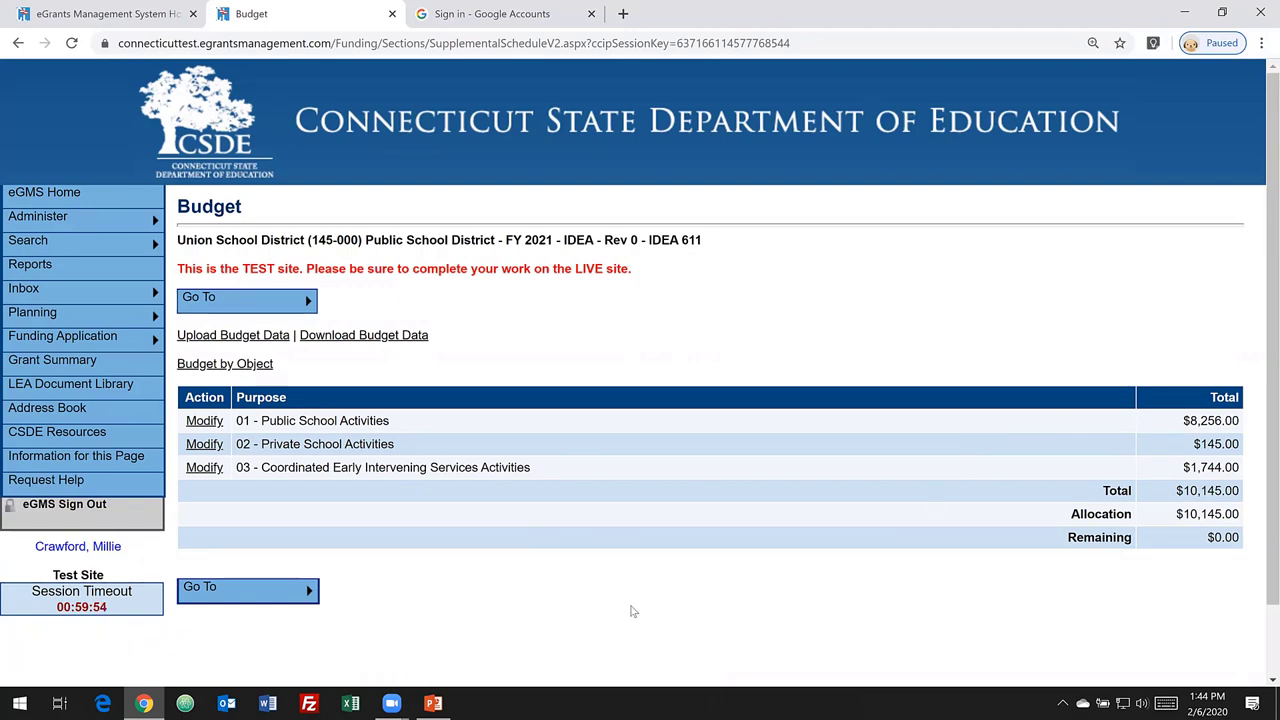
- From the Sections list, go to Maintenance of Effort under IDEA Information
mouse_move(307, 593)
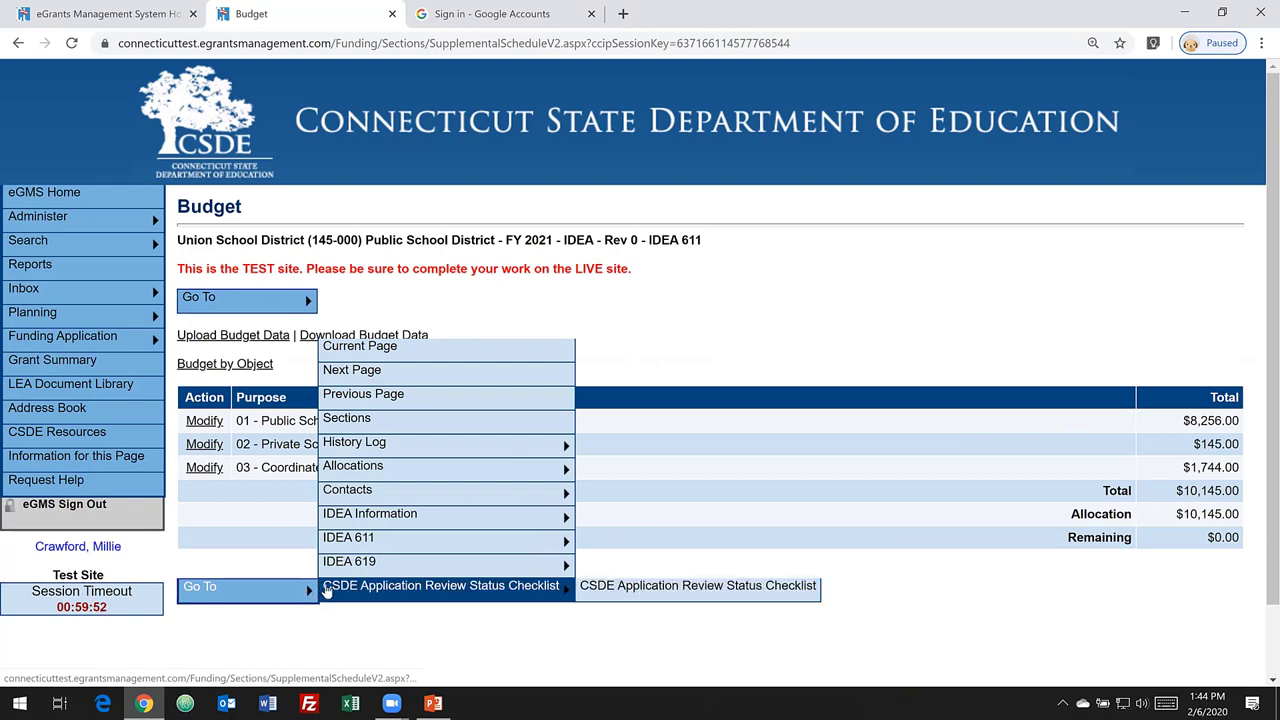
left_click(380, 430)
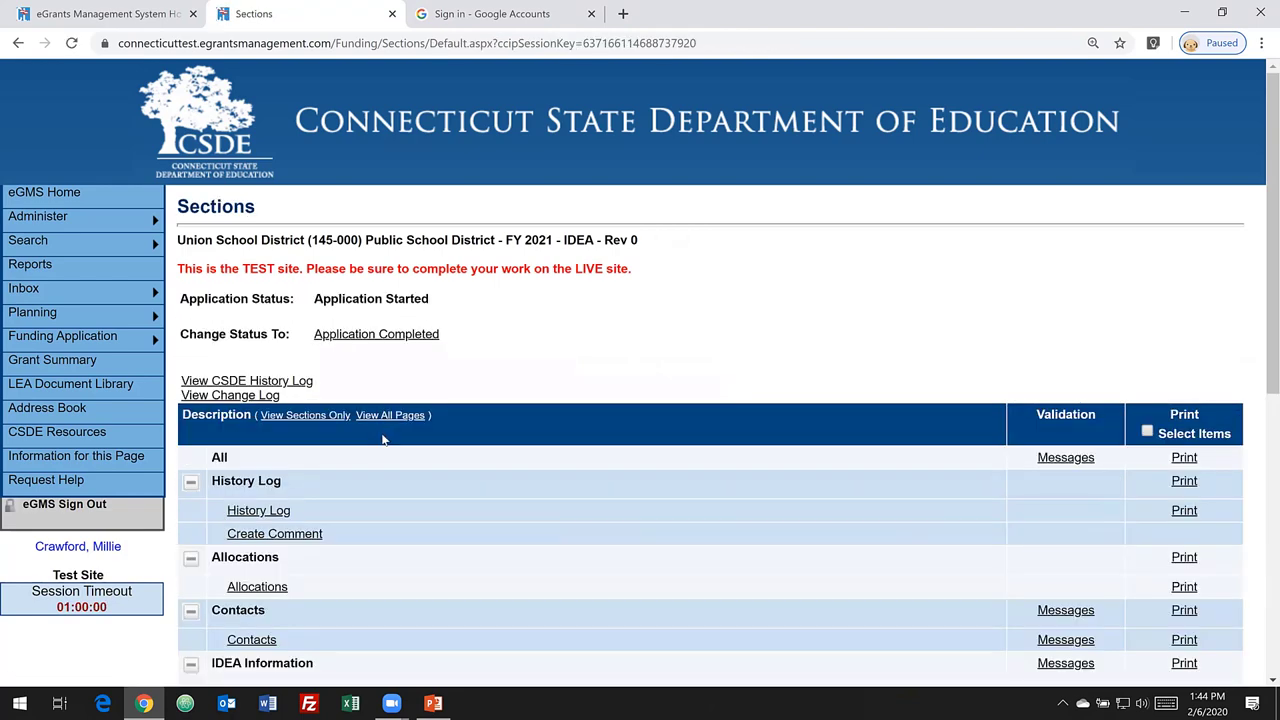
scroll(390, 460, "down", 3)
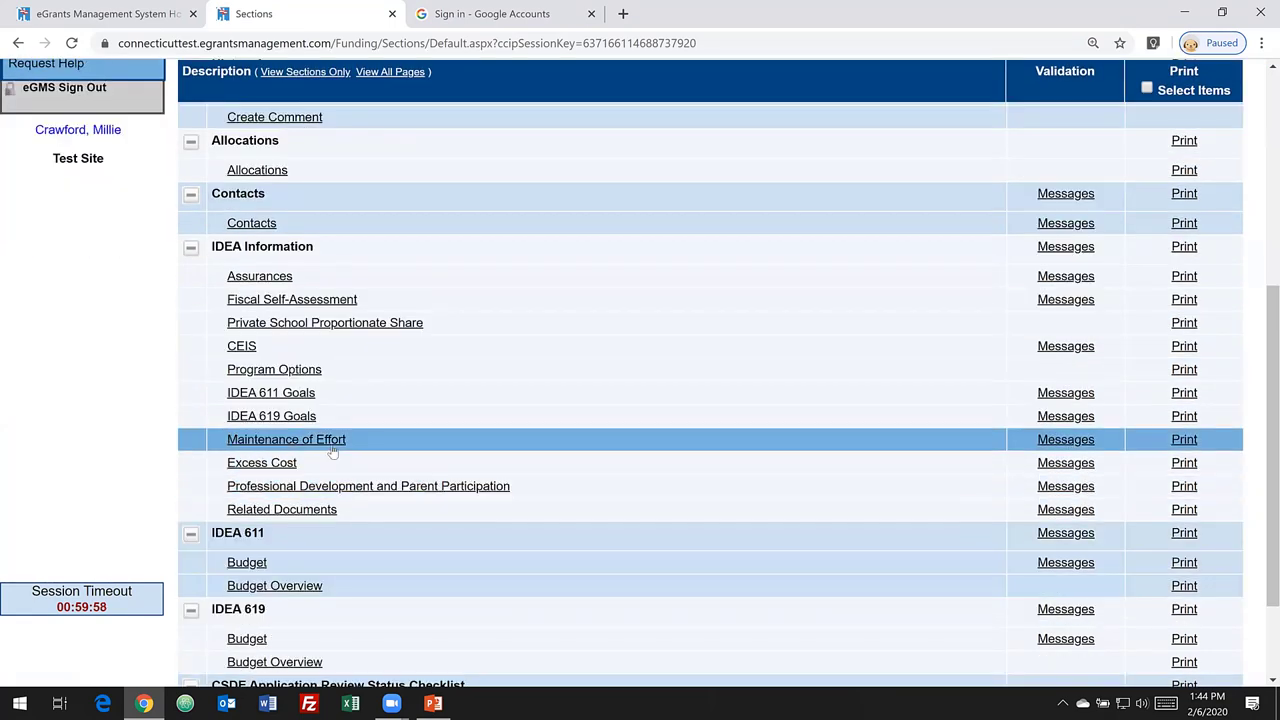
left_click(334, 448)
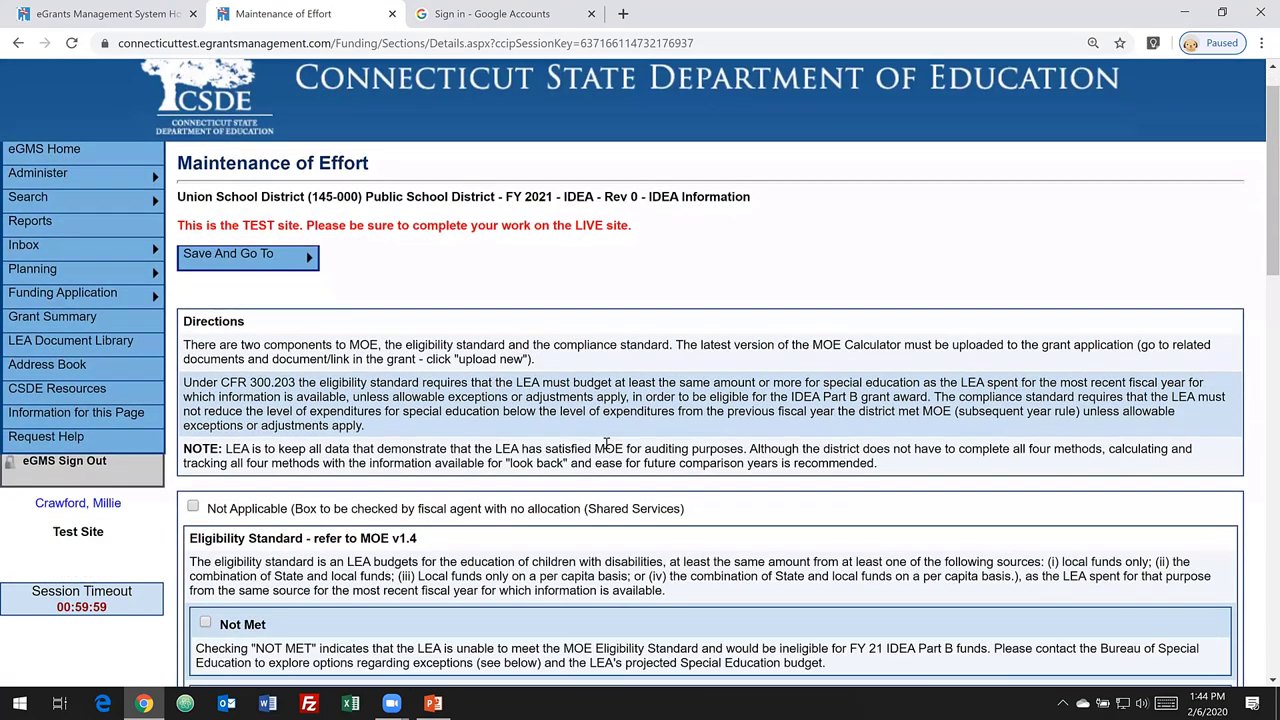
- Check Met under Eligibility Standard and pick Local funds only as its source
scroll(600, 440, "down", 2)
scroll(618, 443, "down", 1)
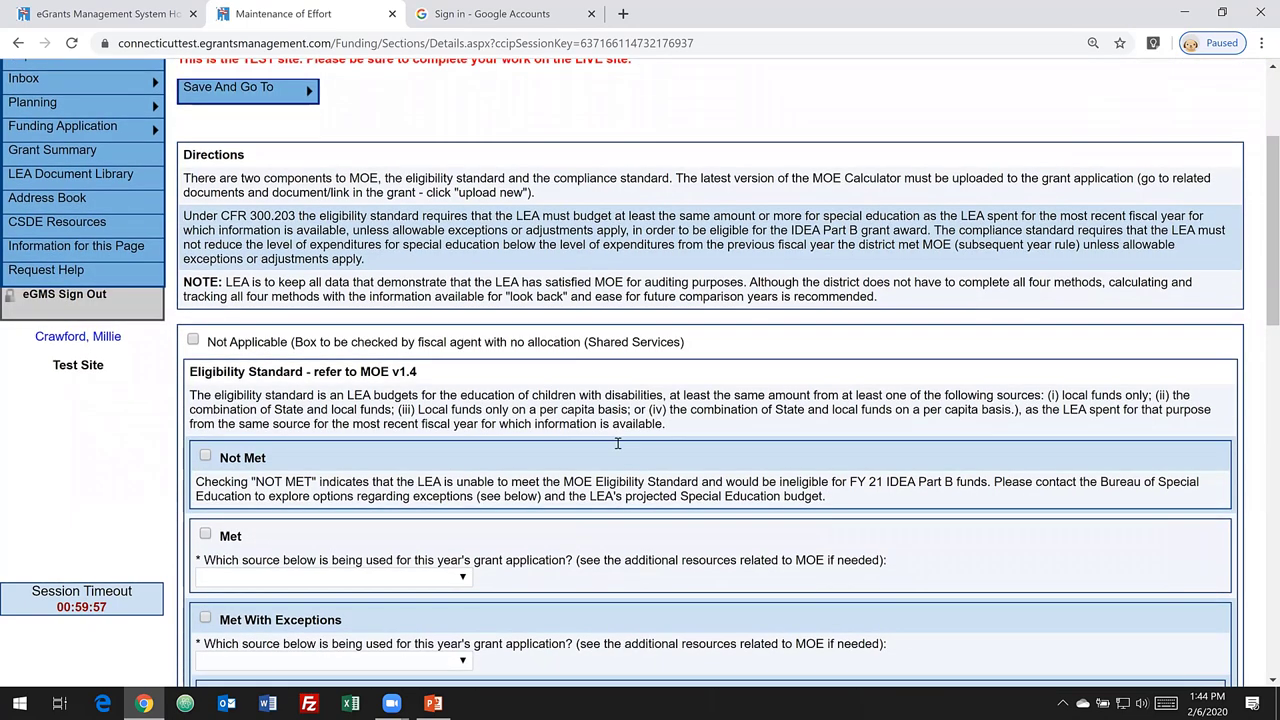
scroll(618, 443, "down", 2)
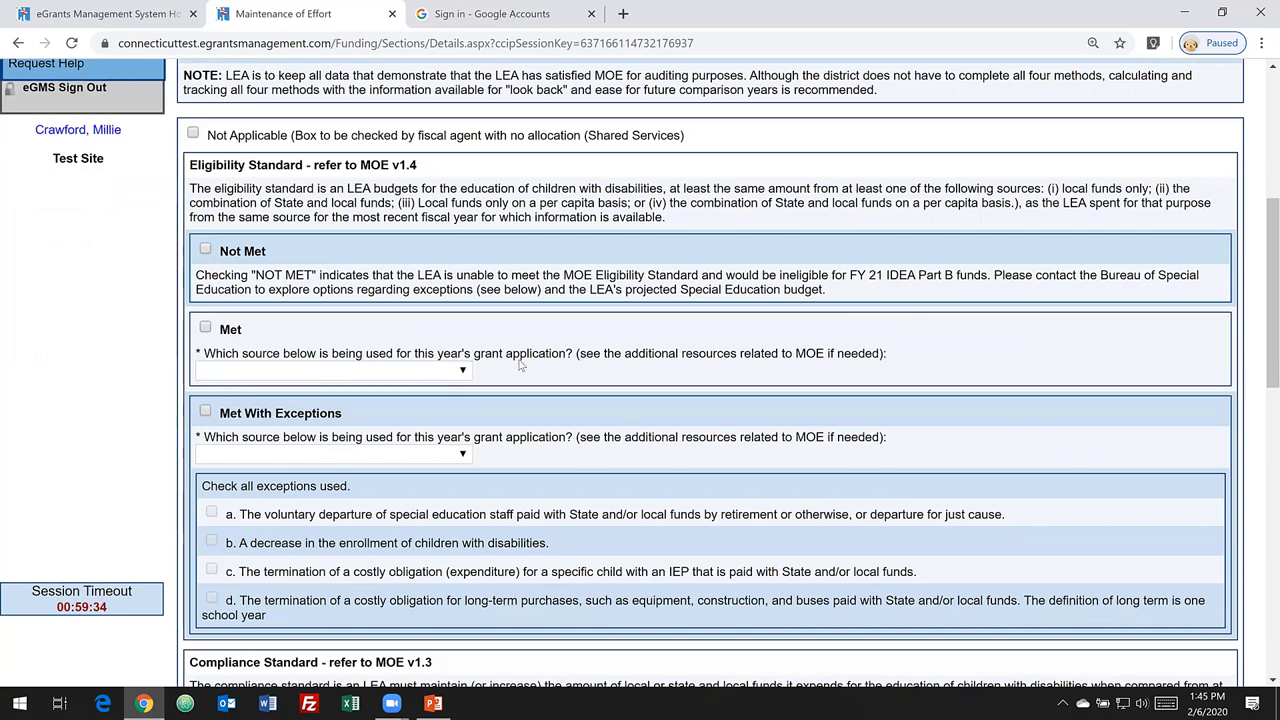
left_click(206, 328)
left_click(463, 371)
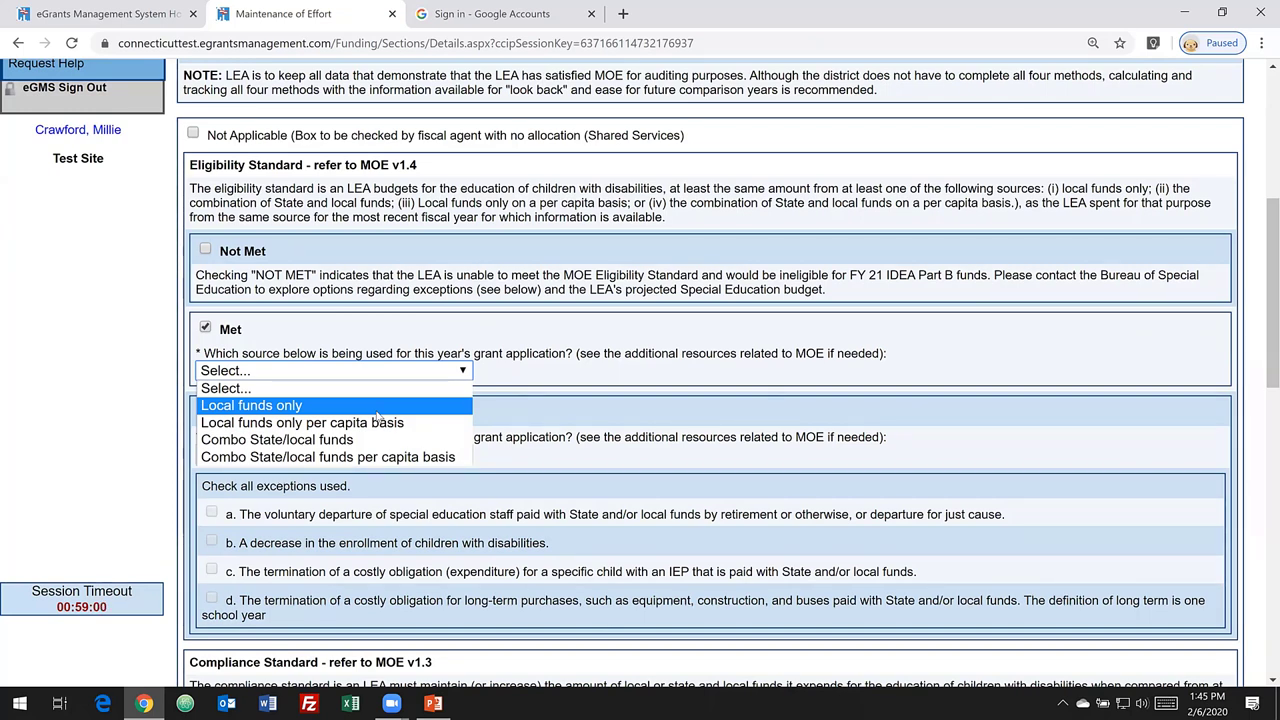
left_click(301, 406)
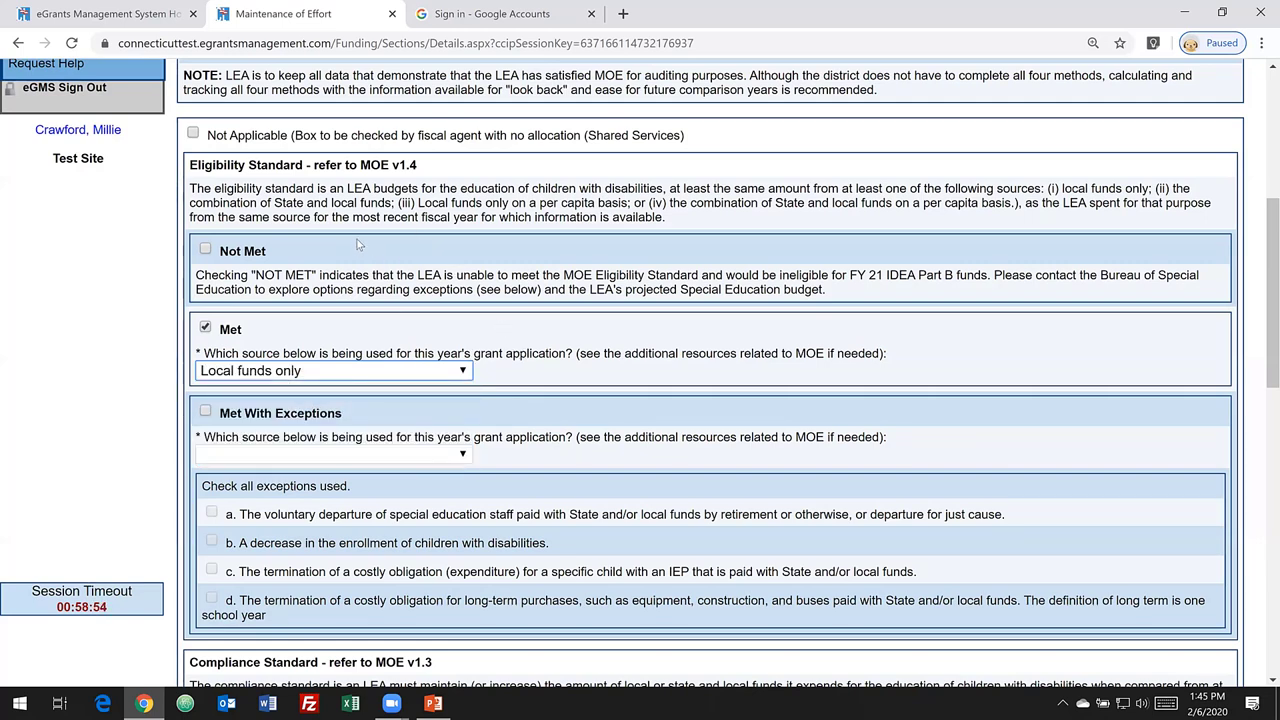
scroll(365, 260, "down", 3)
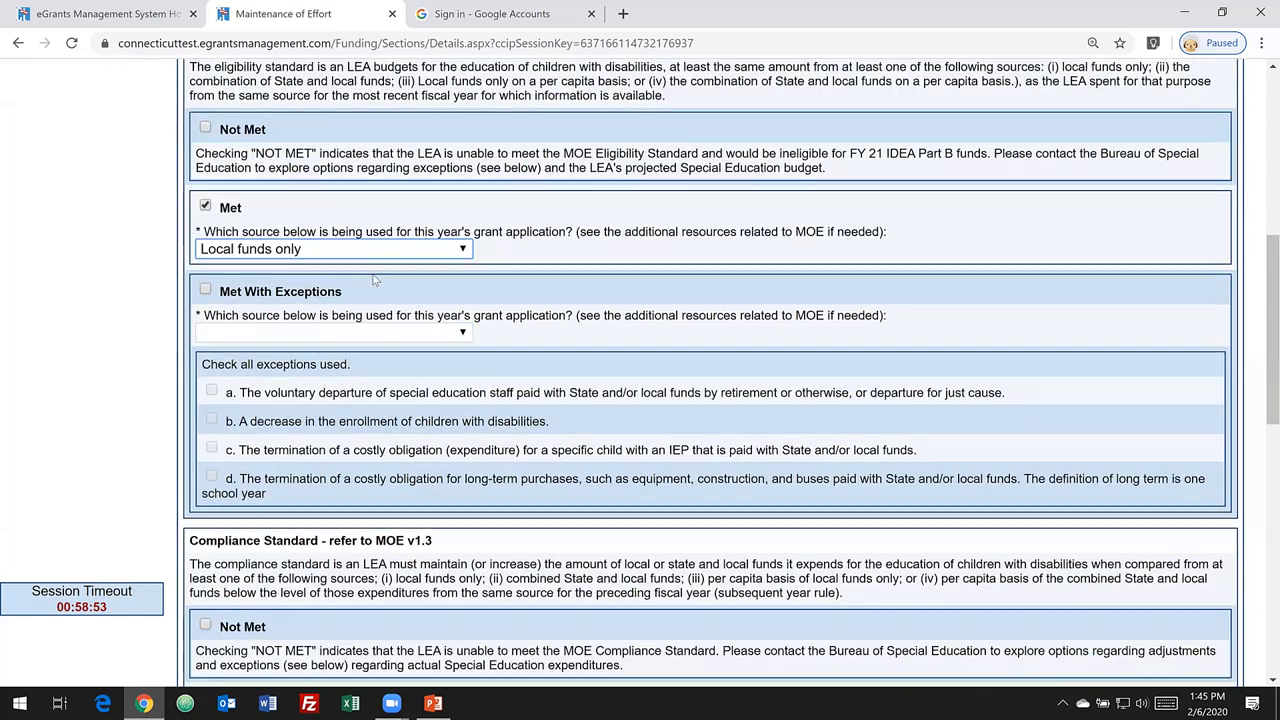
scroll(445, 397, "down", 2)
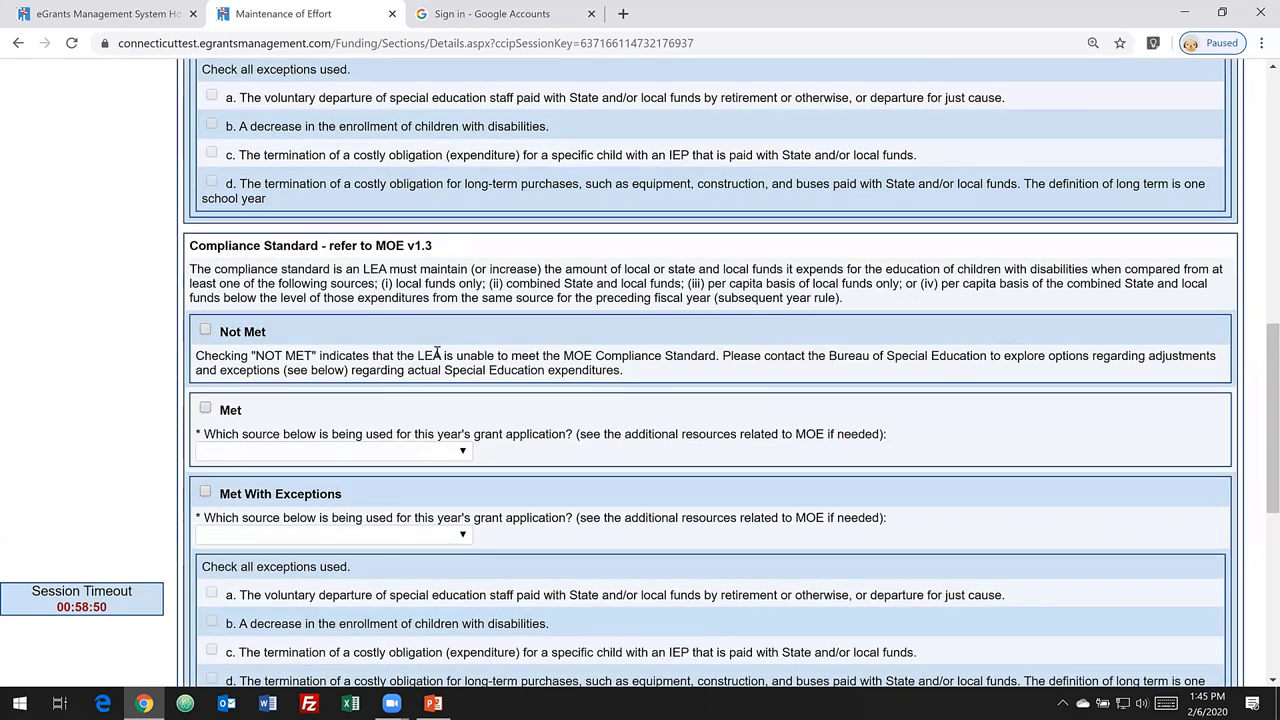